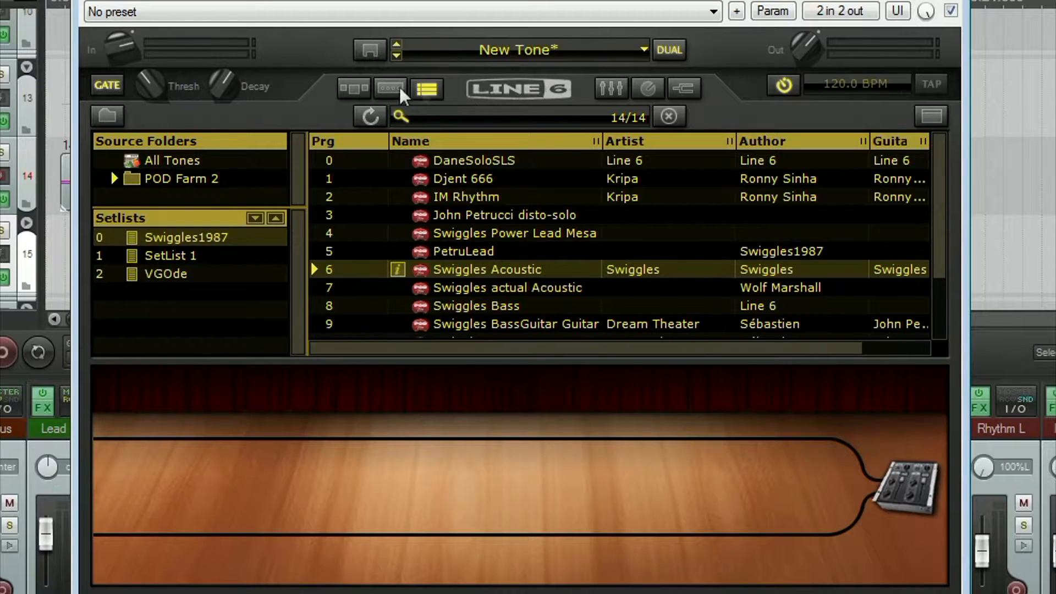
Show the gear models for browsing and open the Dynamics category
click(355, 90)
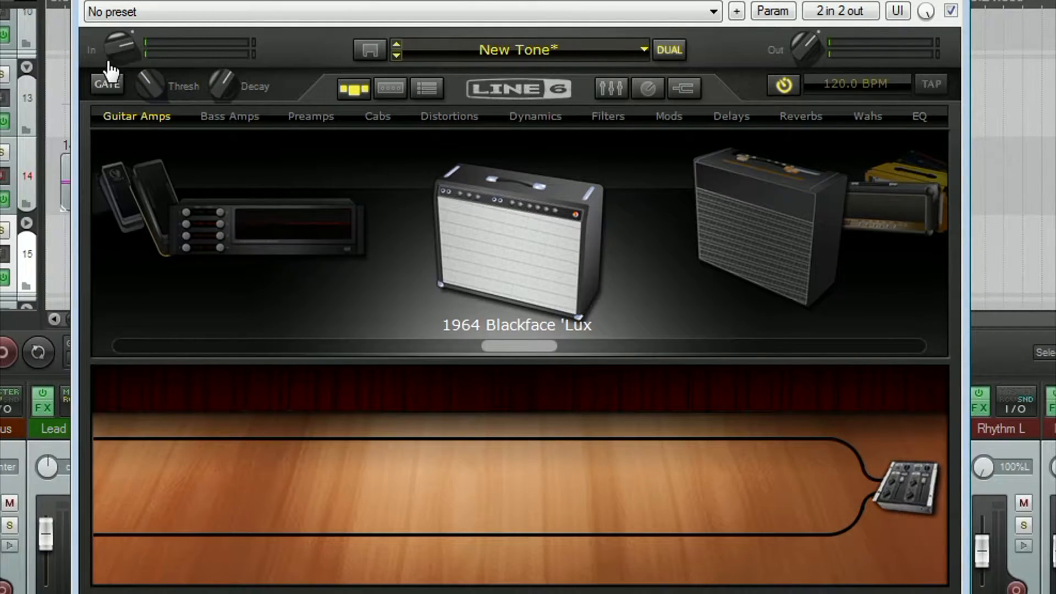
mouse_move(113, 52)
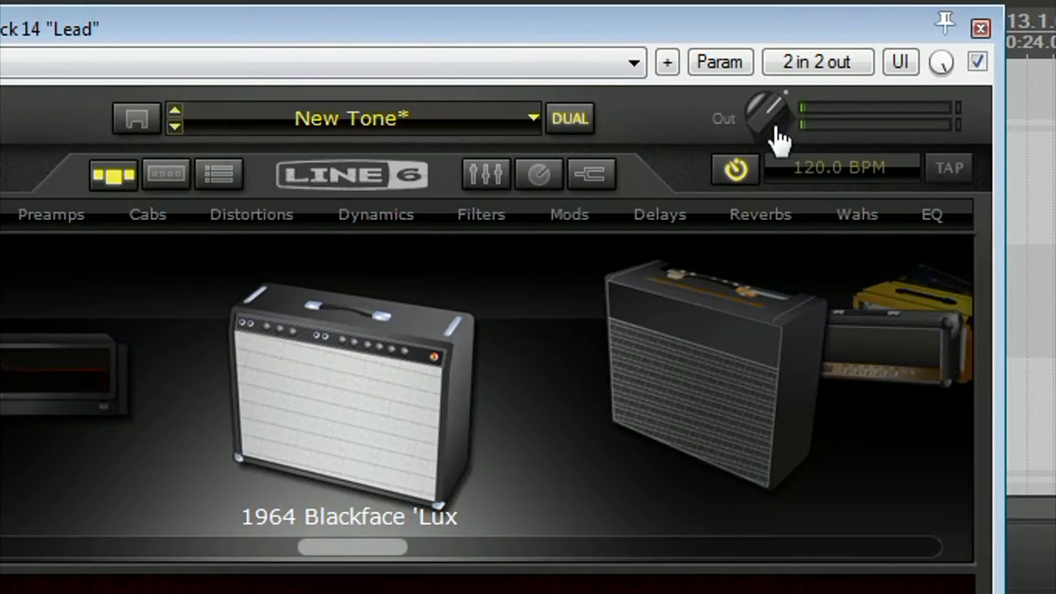
mouse_move(771, 119)
click(411, 217)
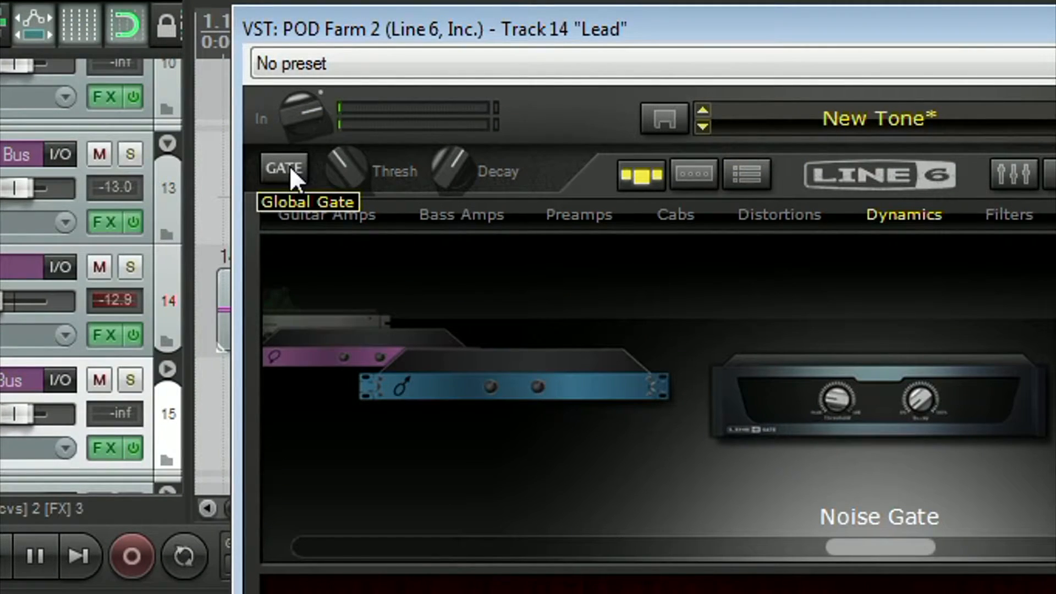
Turn on the global gate and try its threshold control
click(290, 168)
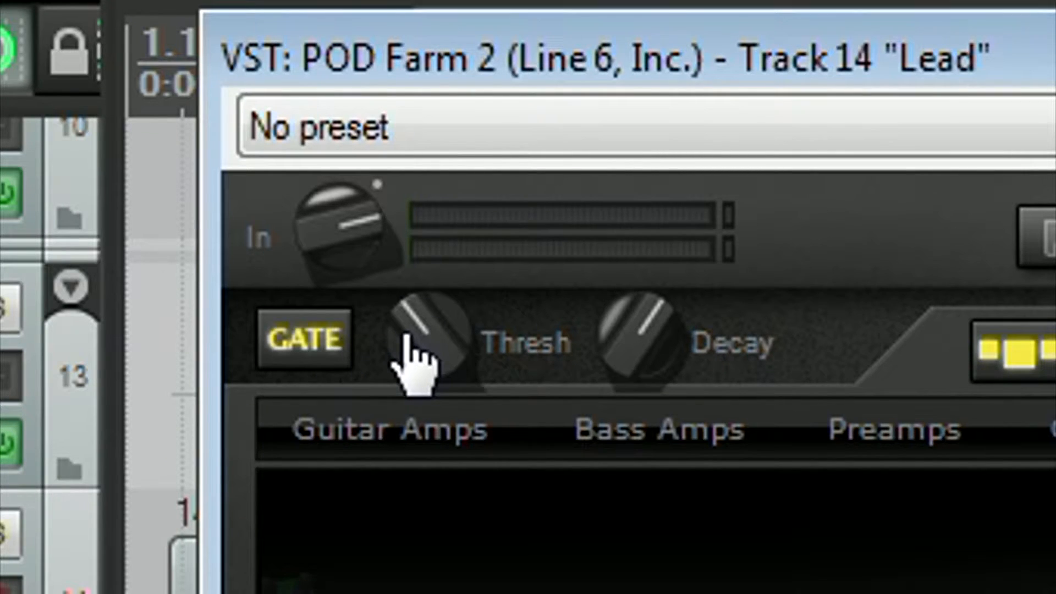
mouse_move(406, 339)
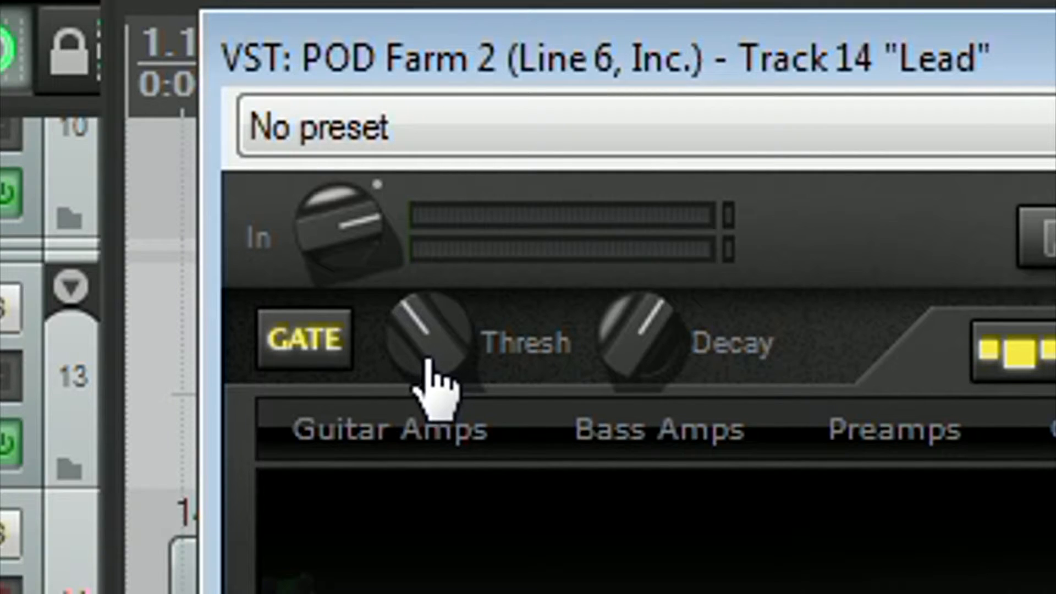
drag(412, 349, 384, 353)
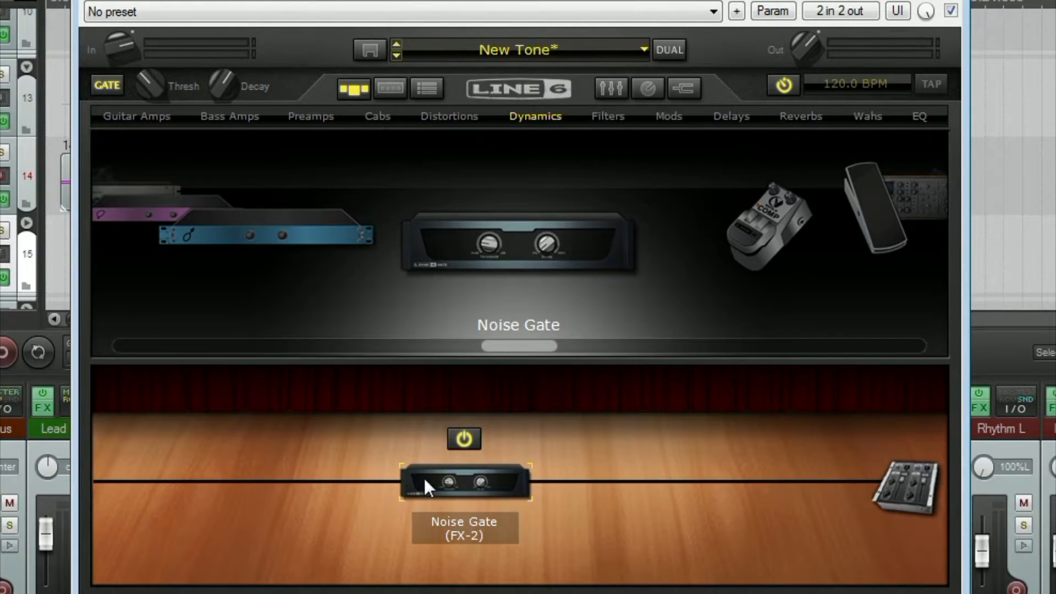
Set the Noise Gate's threshold to -96 dB in its controls, and return to browsing the gear models
double_click(474, 483)
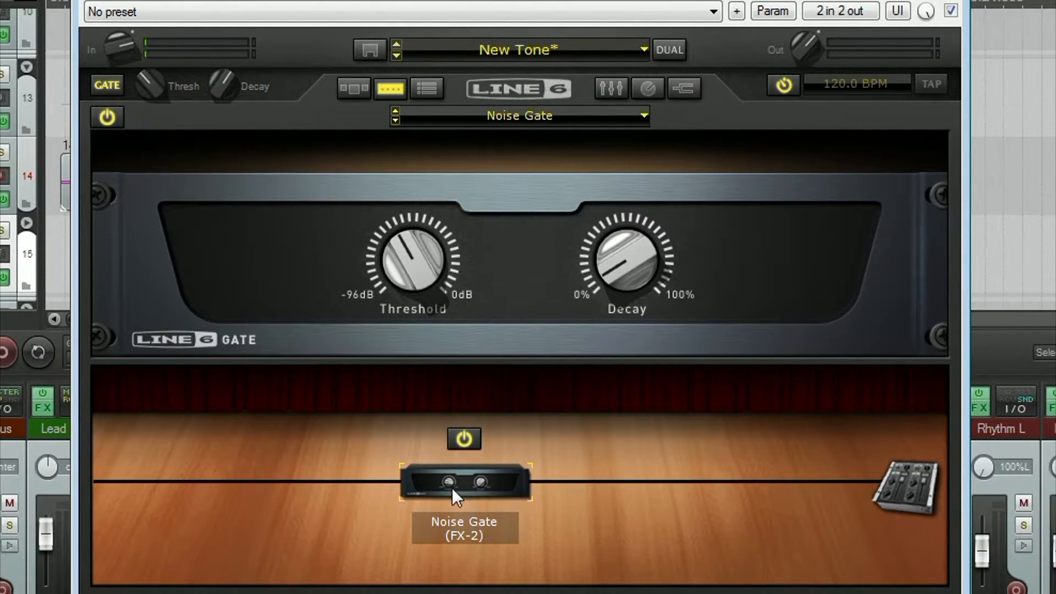
click(354, 89)
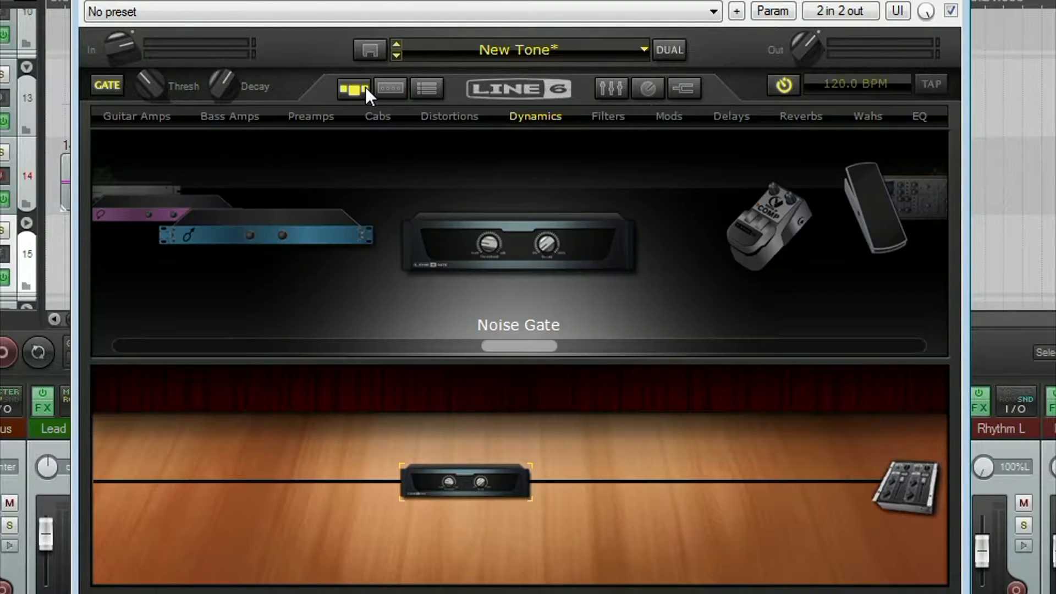
double_click(460, 478)
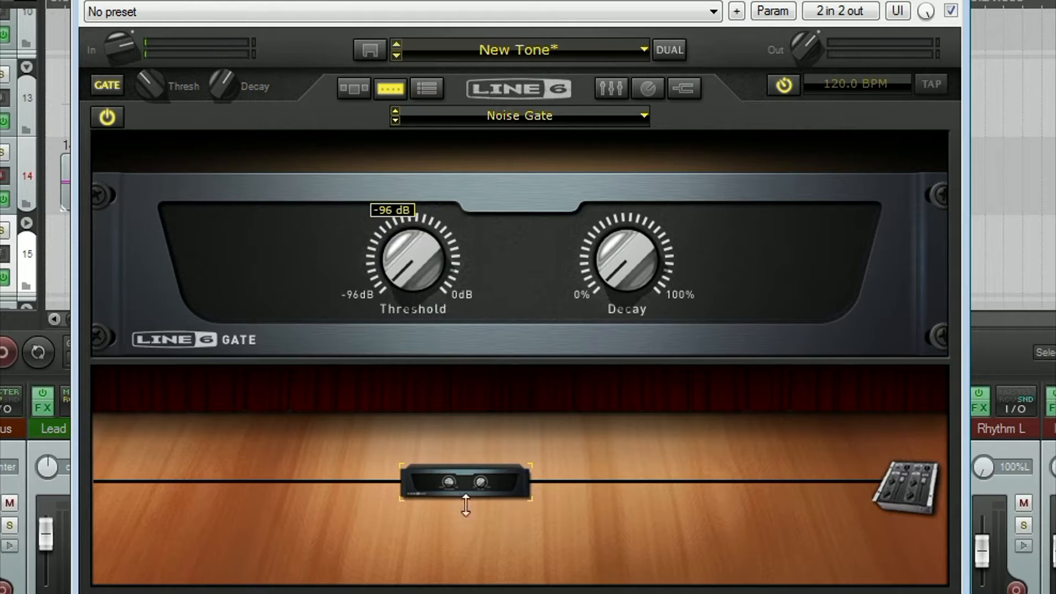
click(360, 89)
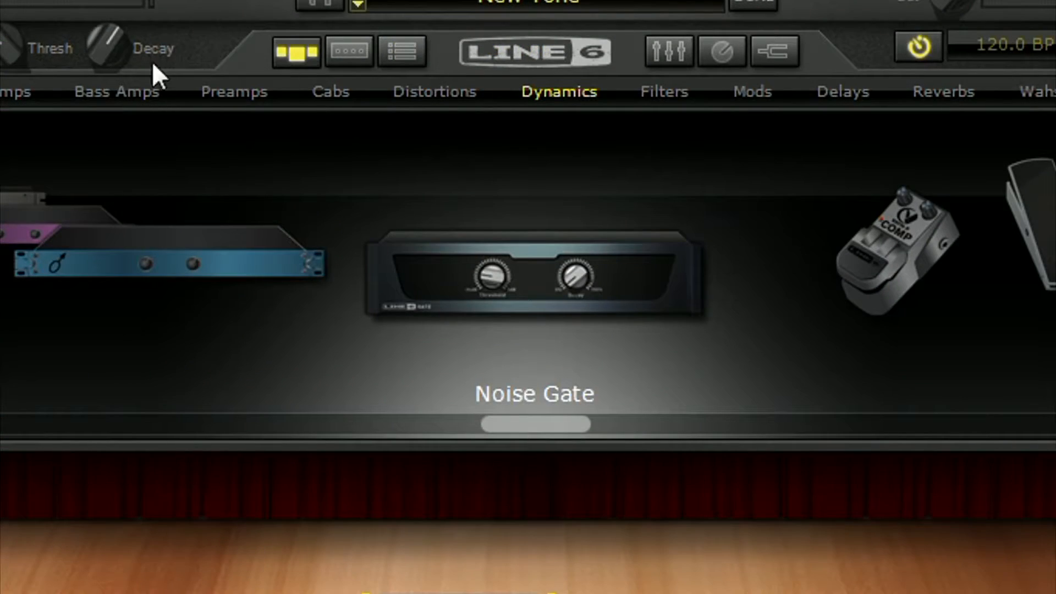
Browse the guitar amps and place the Jazz Clean amp on the stage after the Noise Gate
click(34, 97)
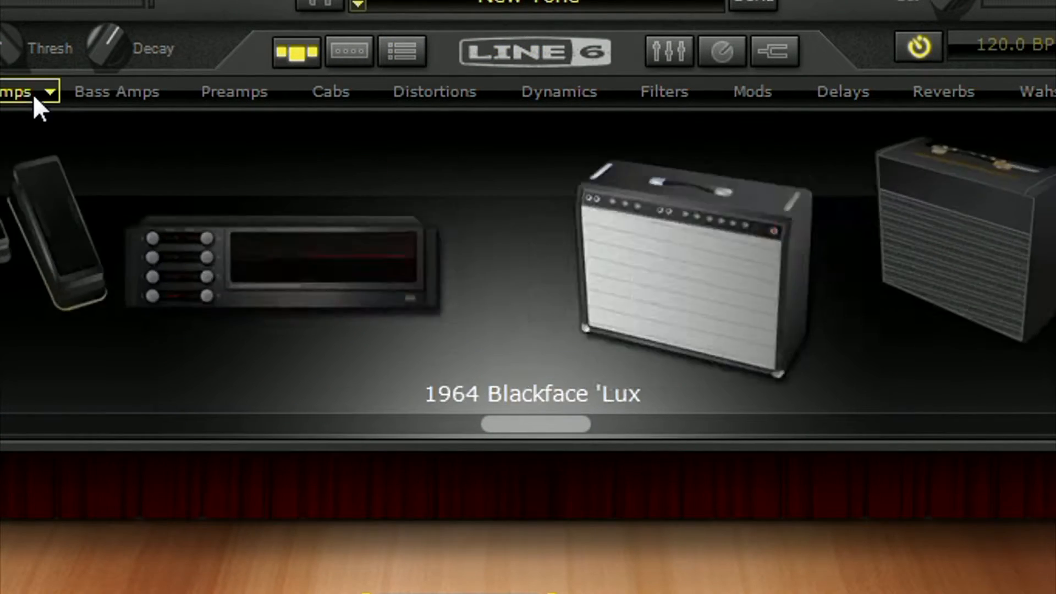
drag(562, 444, 1053, 374)
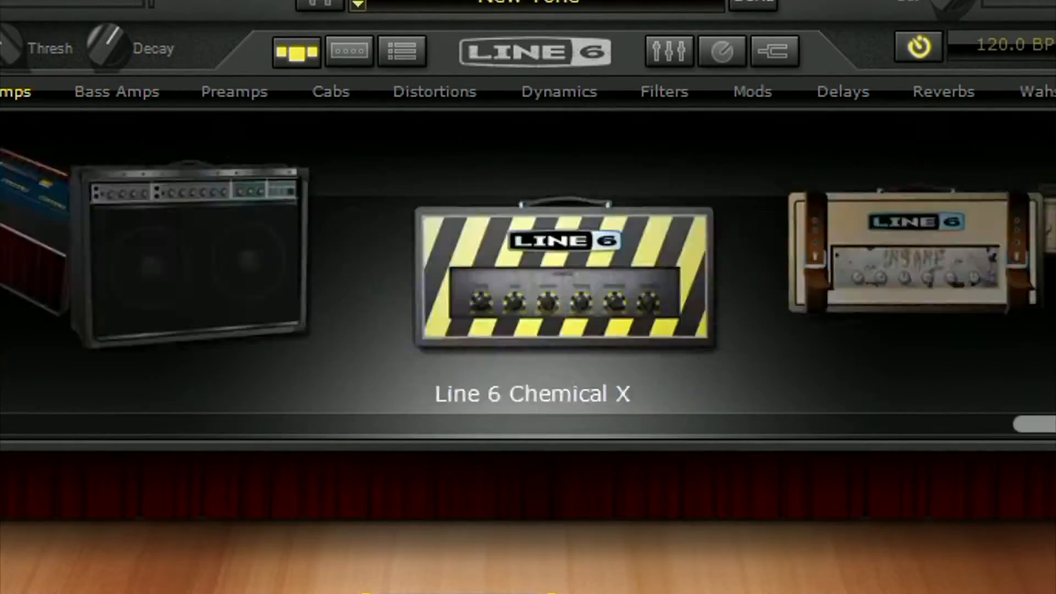
drag(1034, 424, 581, 438)
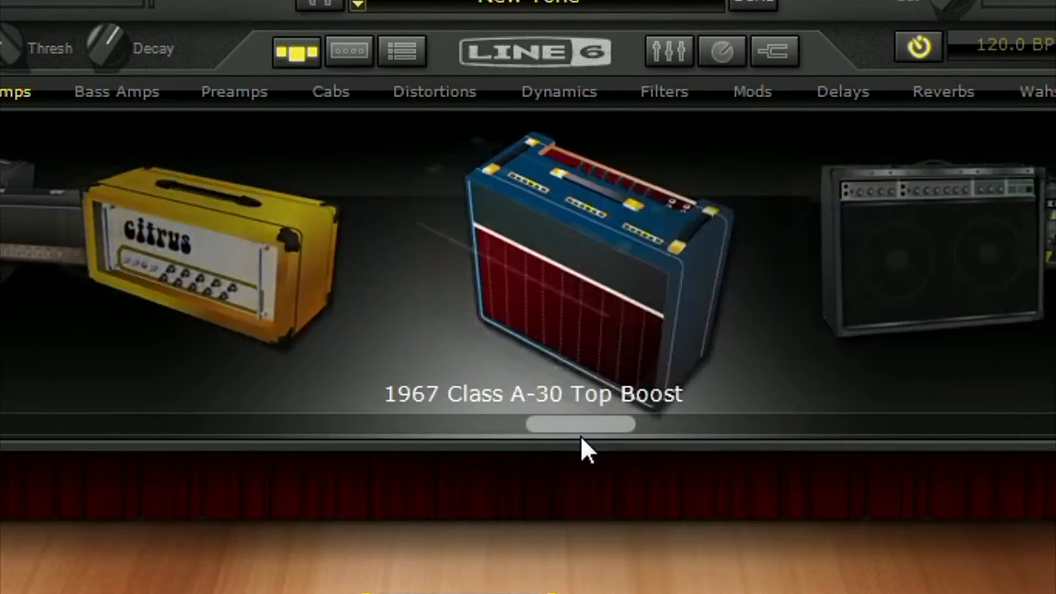
mouse_move(580, 436)
mouse_down()
mouse_move(491, 435)
mouse_move(566, 419)
mouse_move(646, 429)
mouse_move(141, 423)
mouse_move(337, 412)
mouse_move(502, 426)
mouse_move(446, 438)
mouse_move(556, 432)
mouse_move(481, 440)
mouse_move(596, 434)
mouse_up()
drag(549, 295, 573, 550)
mouse_move(535, 427)
mouse_down()
mouse_move(588, 425)
mouse_move(529, 438)
mouse_up()
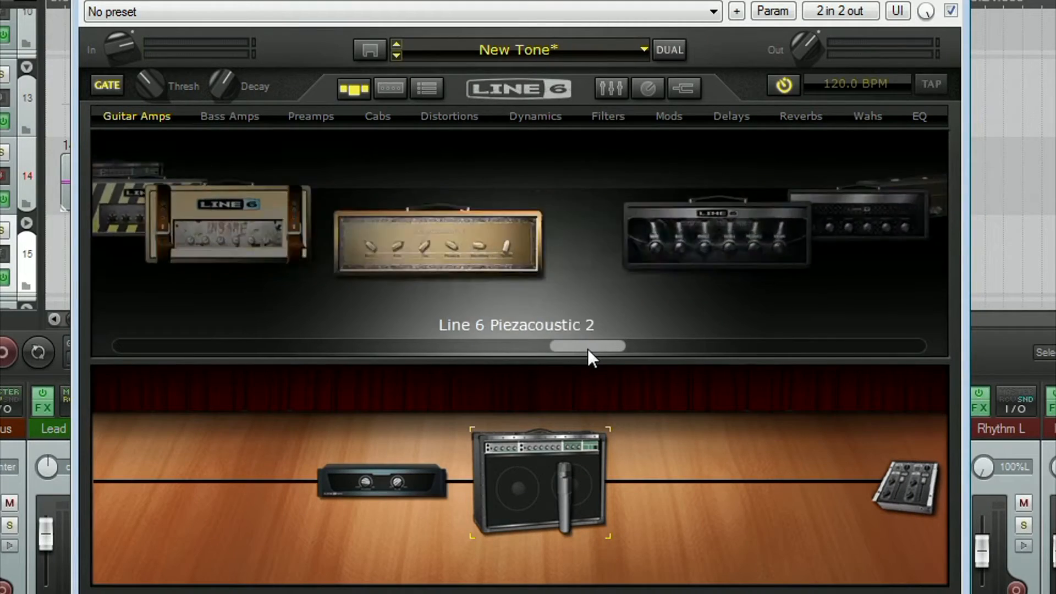
mouse_move(514, 357)
mouse_down()
mouse_move(464, 358)
mouse_move(553, 352)
mouse_move(394, 347)
mouse_move(450, 335)
mouse_move(539, 345)
mouse_move(508, 348)
mouse_up()
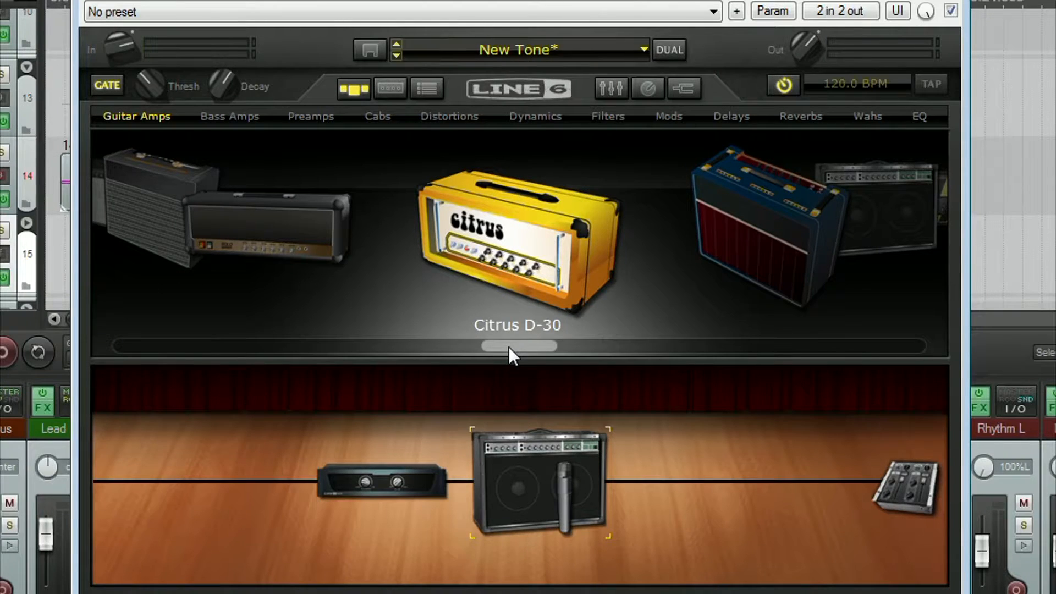
drag(503, 343, 527, 345)
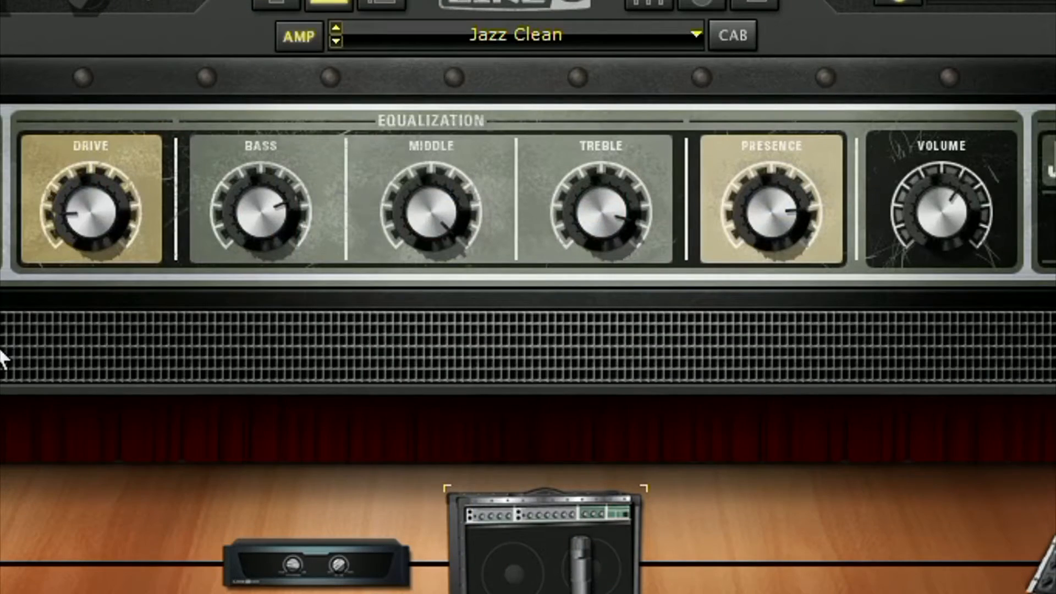
Set the Jazz Clean amp's bass, middle, treble and presence to midway, drive to minimum, and raise the volume well above midway
mouse_move(929, 234)
mouse_down()
mouse_move(926, 219)
mouse_move(923, 230)
mouse_up()
drag(756, 236, 761, 264)
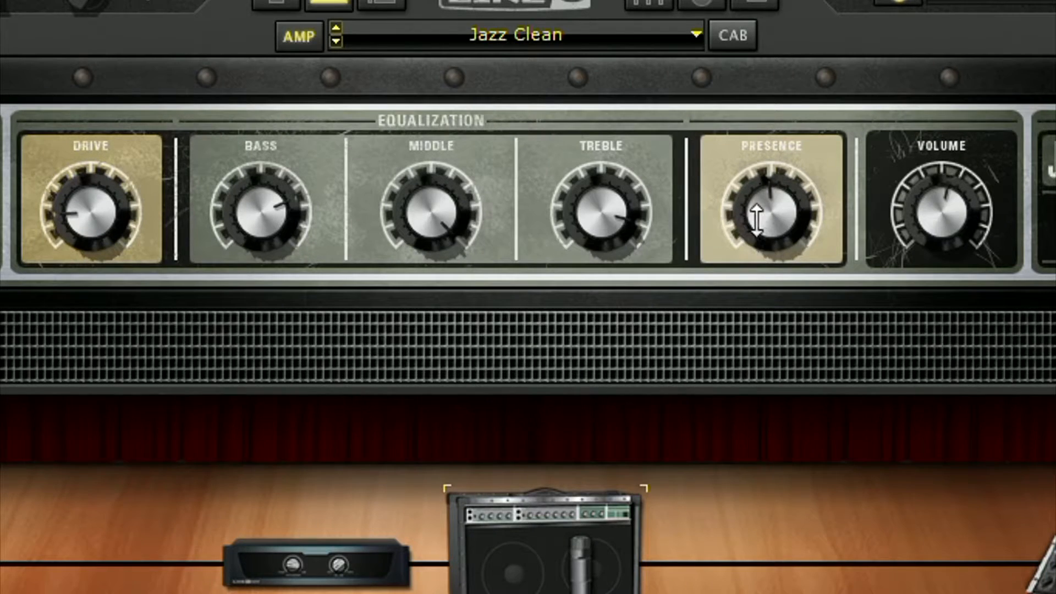
drag(627, 217, 589, 262)
drag(410, 229, 414, 287)
drag(259, 217, 266, 264)
drag(94, 229, 79, 275)
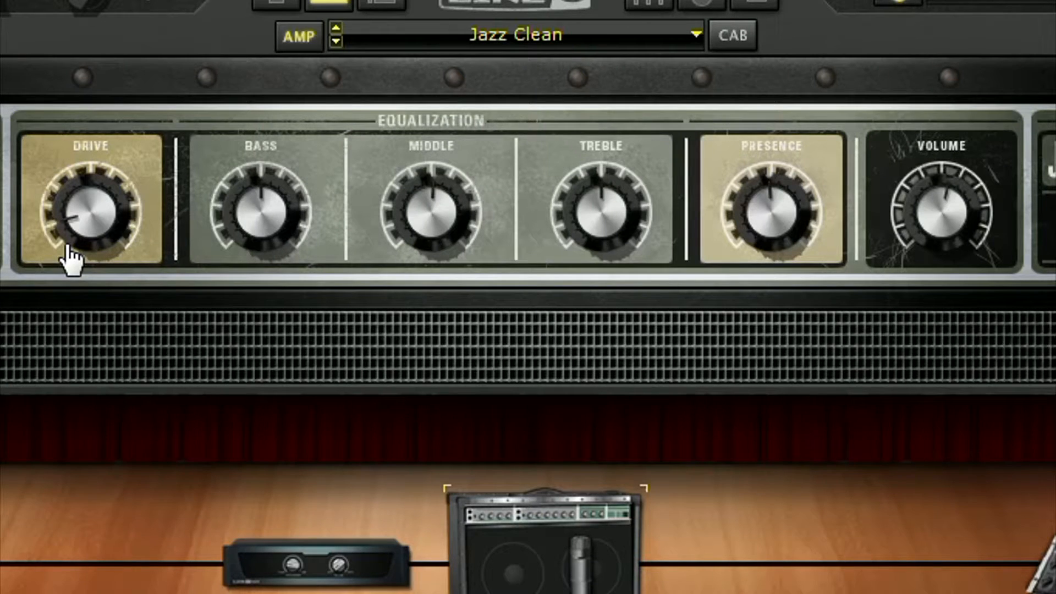
drag(950, 218, 952, 173)
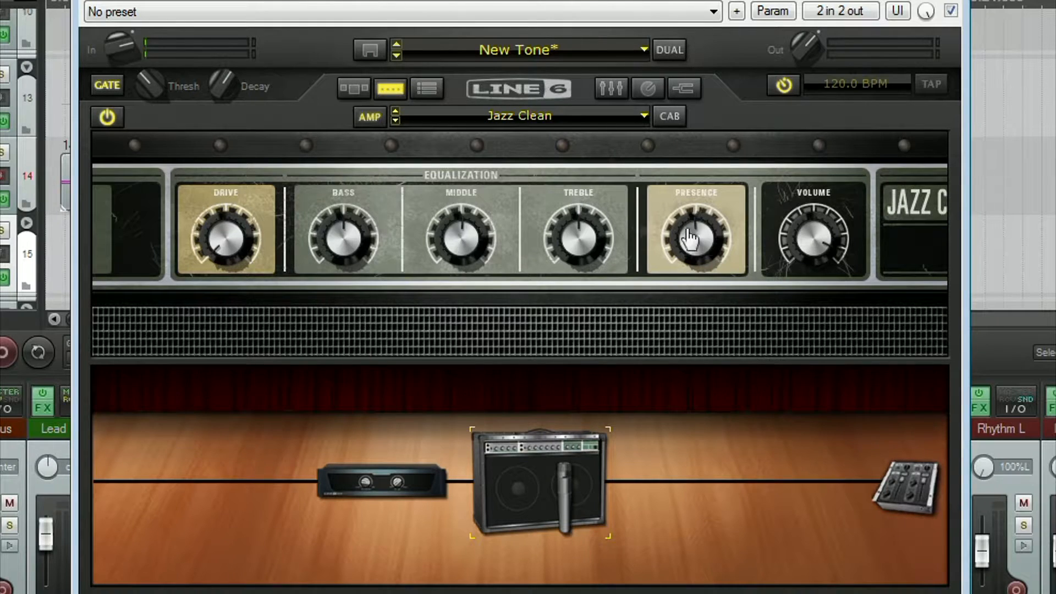
Show the amp's cab settings, try the room amount at 100% and 0%, and set it to 25%
mouse_move(515, 484)
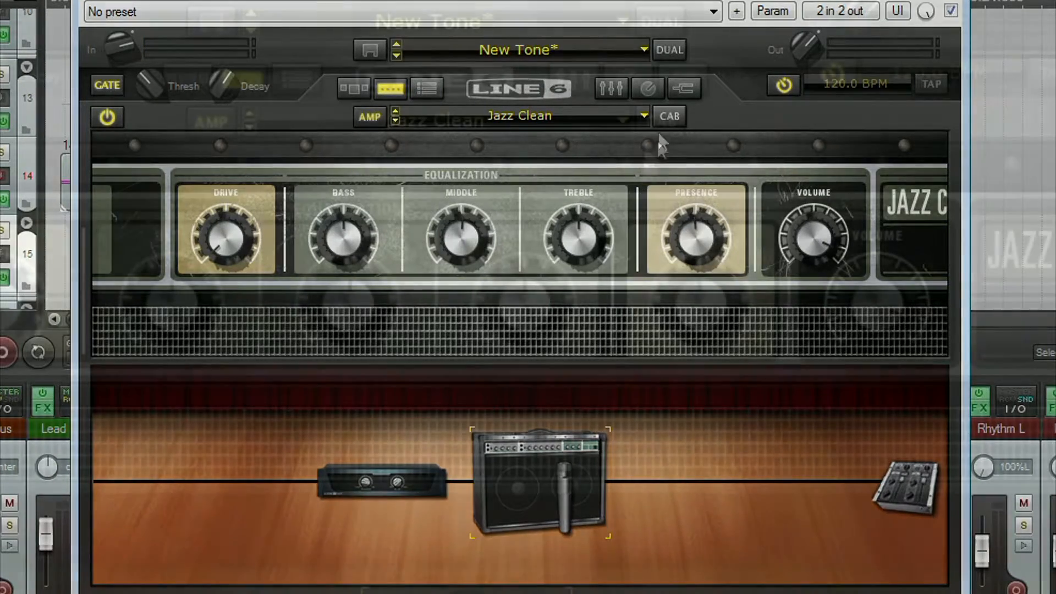
click(670, 116)
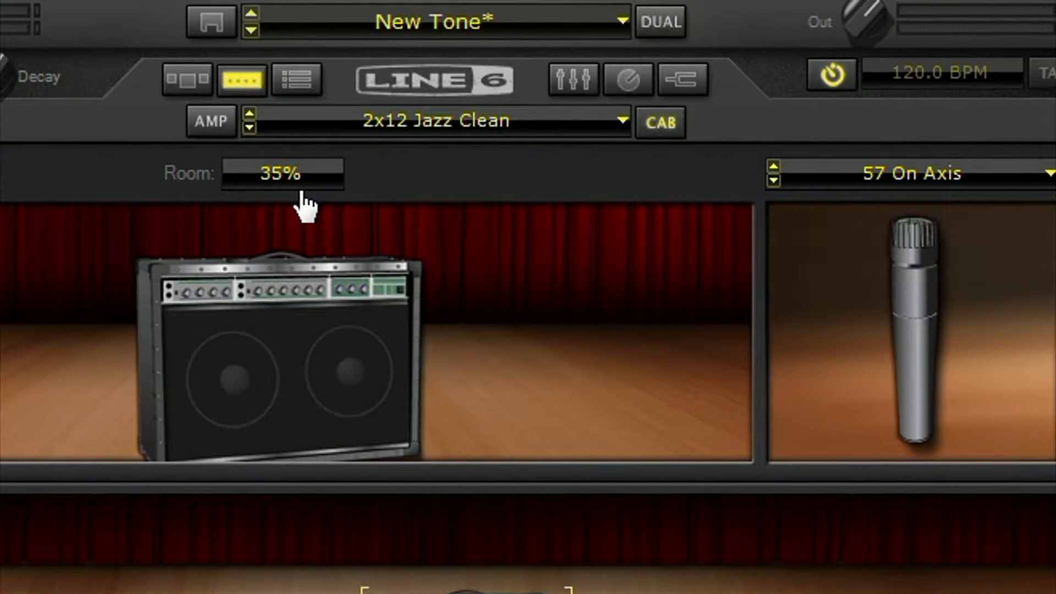
drag(237, 403, 234, 330)
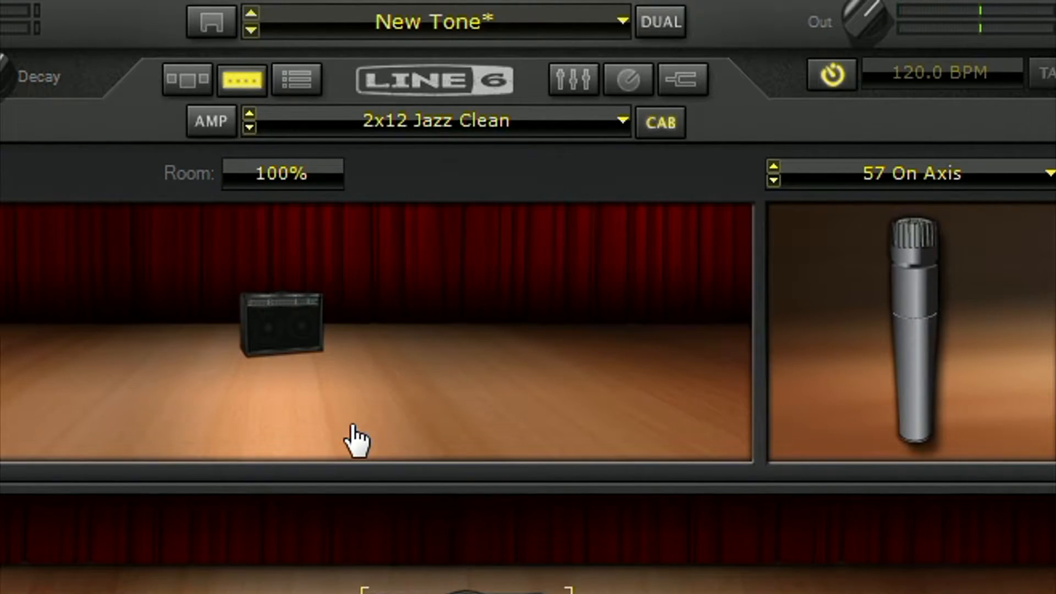
drag(267, 331, 268, 588)
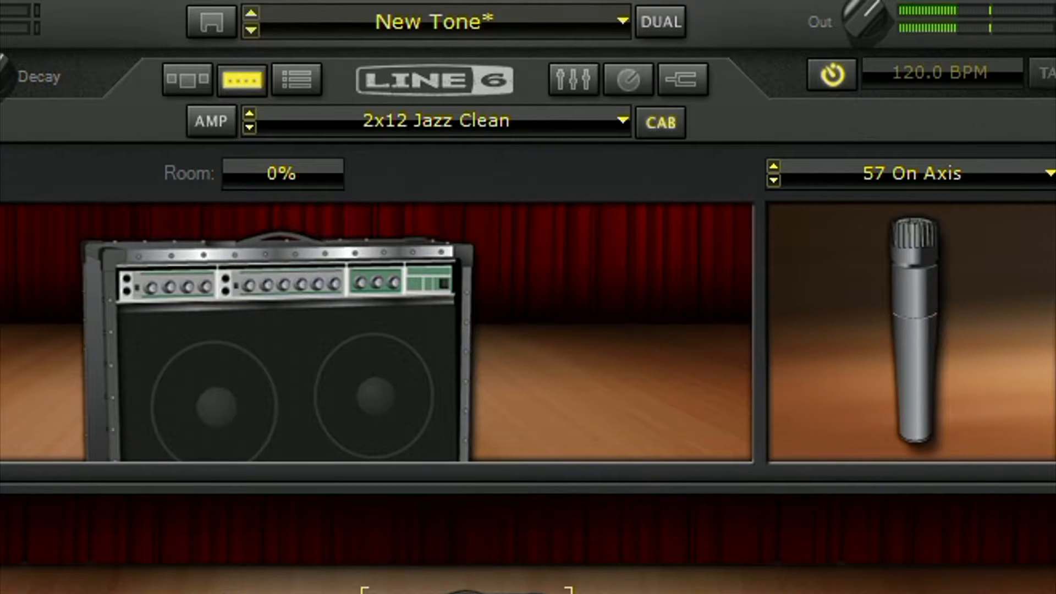
drag(281, 448, 242, 348)
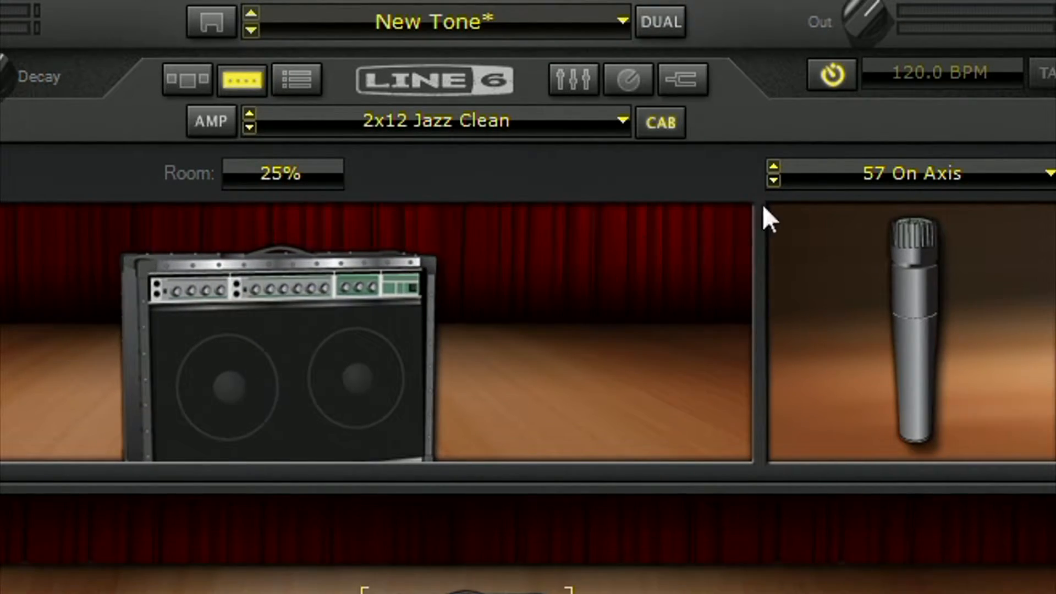
Try the 57 Off Axis microphone on the cab, and choose the 421 Dynamic instead
click(872, 171)
click(850, 230)
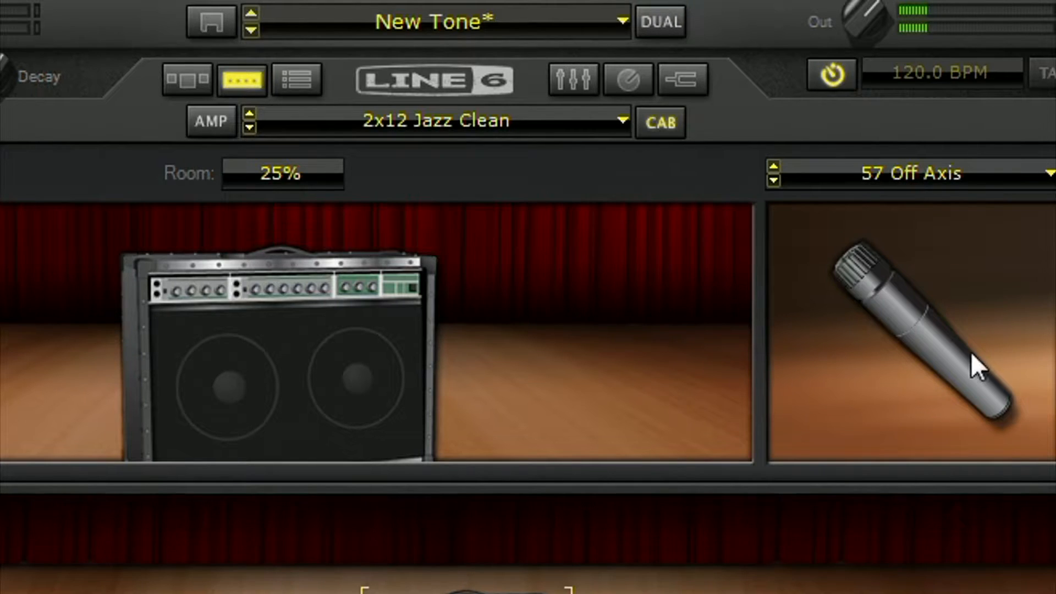
click(949, 160)
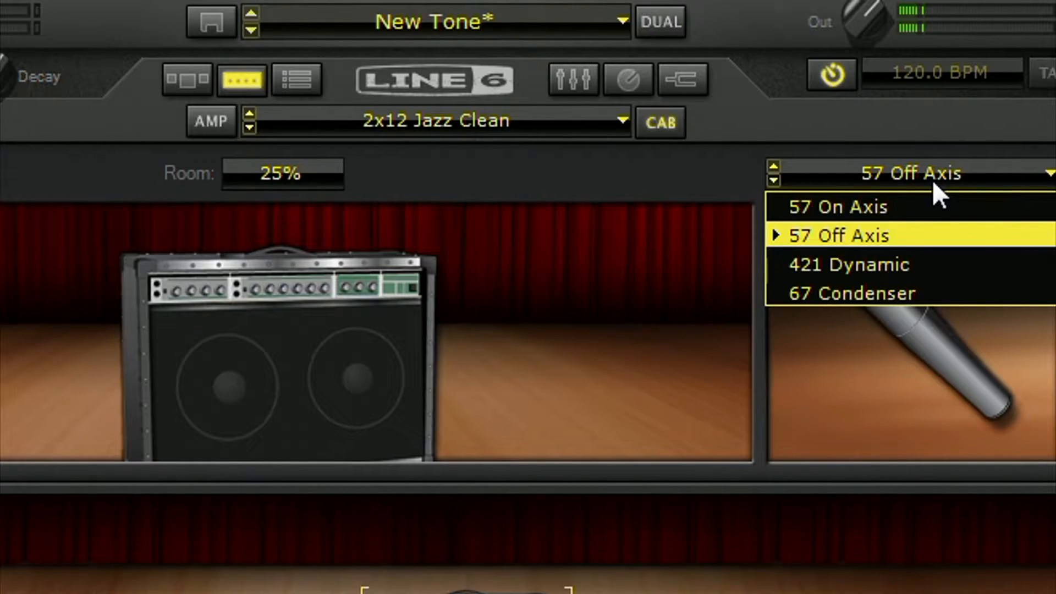
click(903, 255)
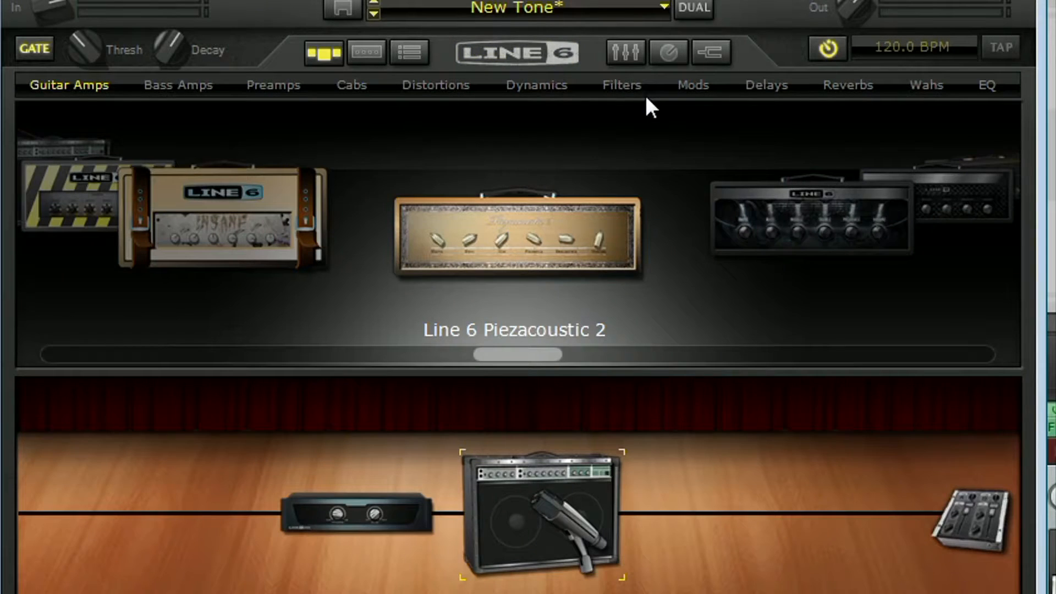
Place the Compressor from Dynamics after the amp and raise its gain to just below midway
click(550, 85)
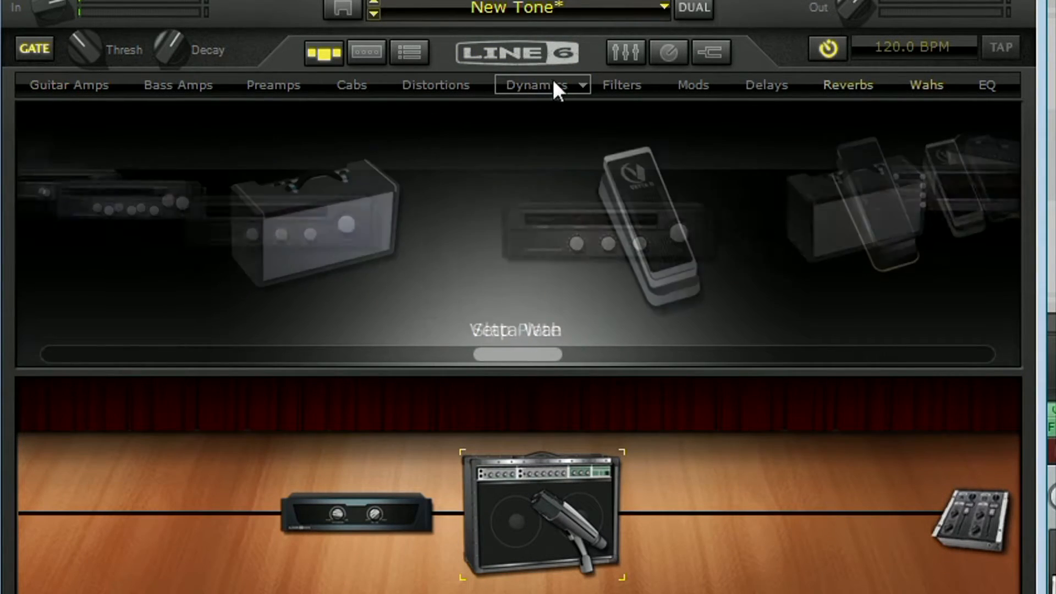
drag(517, 248, 667, 494)
double_click(627, 520)
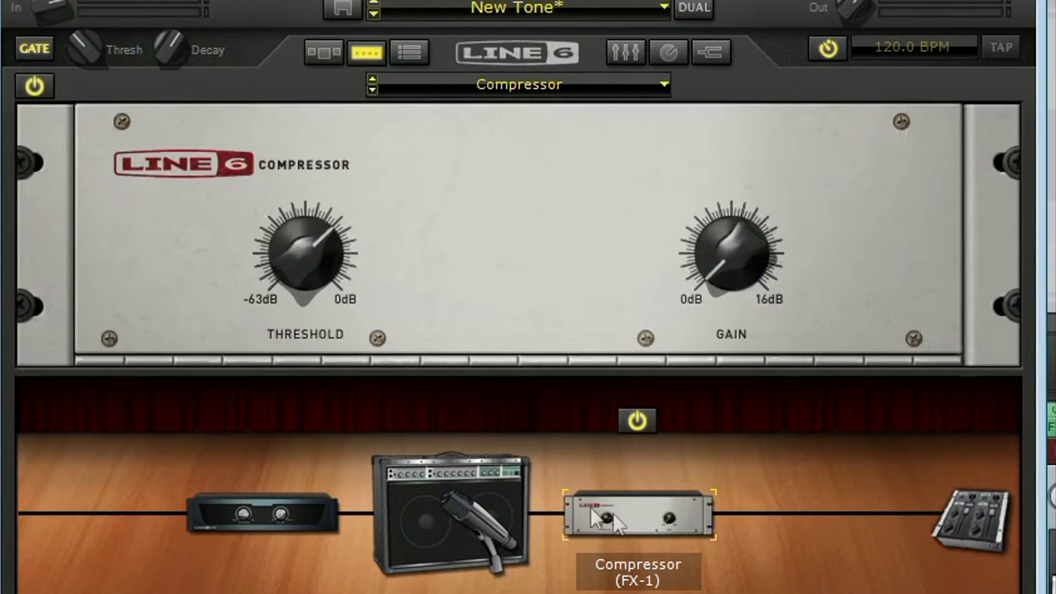
drag(735, 263, 721, 229)
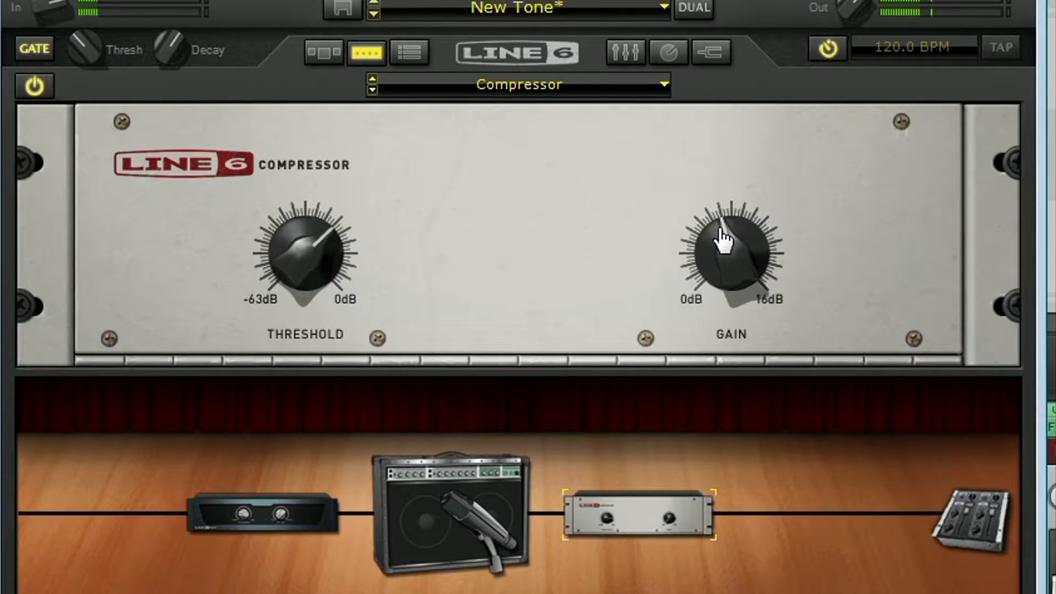
Try the Compressor's threshold at its -63 dB minimum
drag(310, 234, 303, 246)
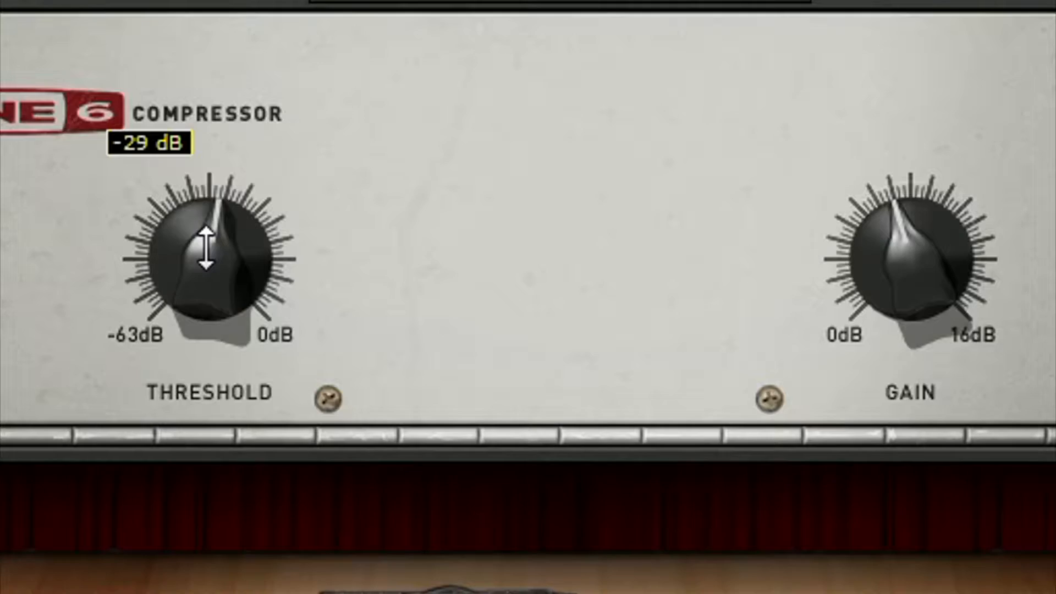
drag(207, 249, 166, 384)
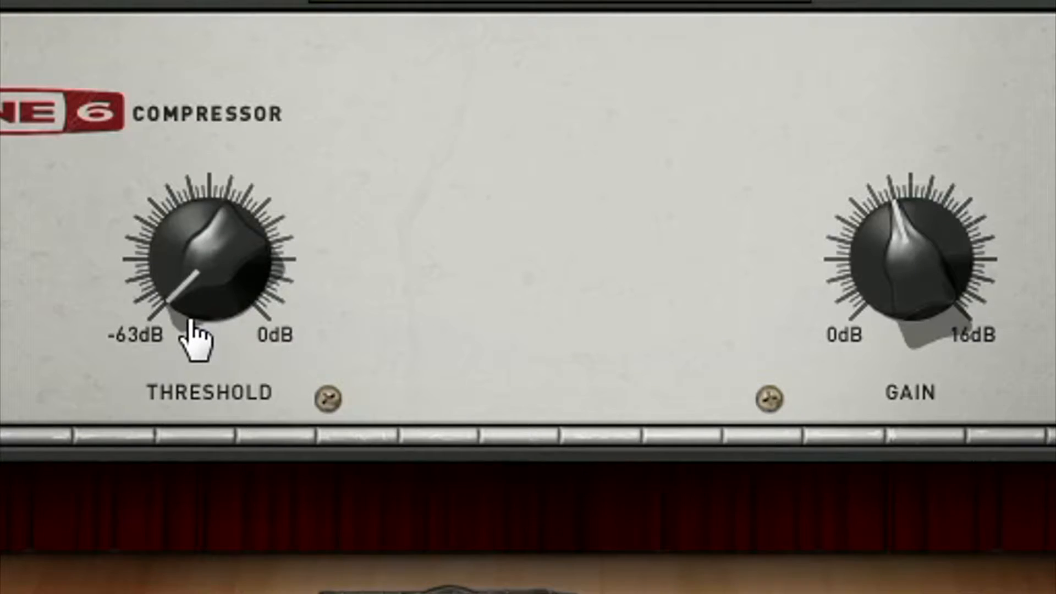
mouse_move(193, 339)
drag(182, 299, 170, 306)
drag(898, 275, 897, 275)
mouse_move(183, 298)
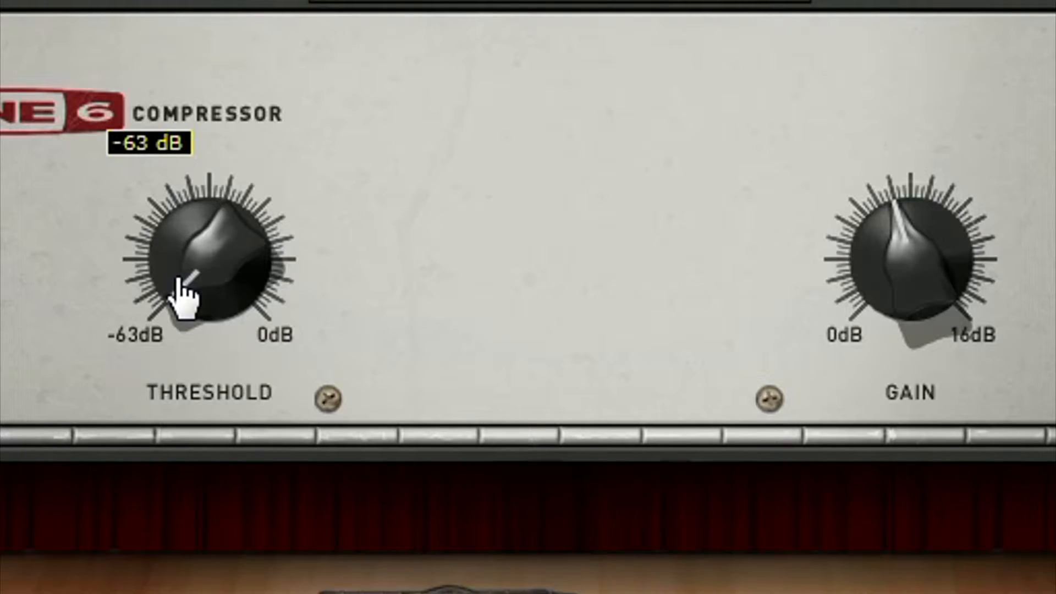
Raise the Compressor's threshold from its minimum and settle it at -40 dB
drag(176, 300, 154, 196)
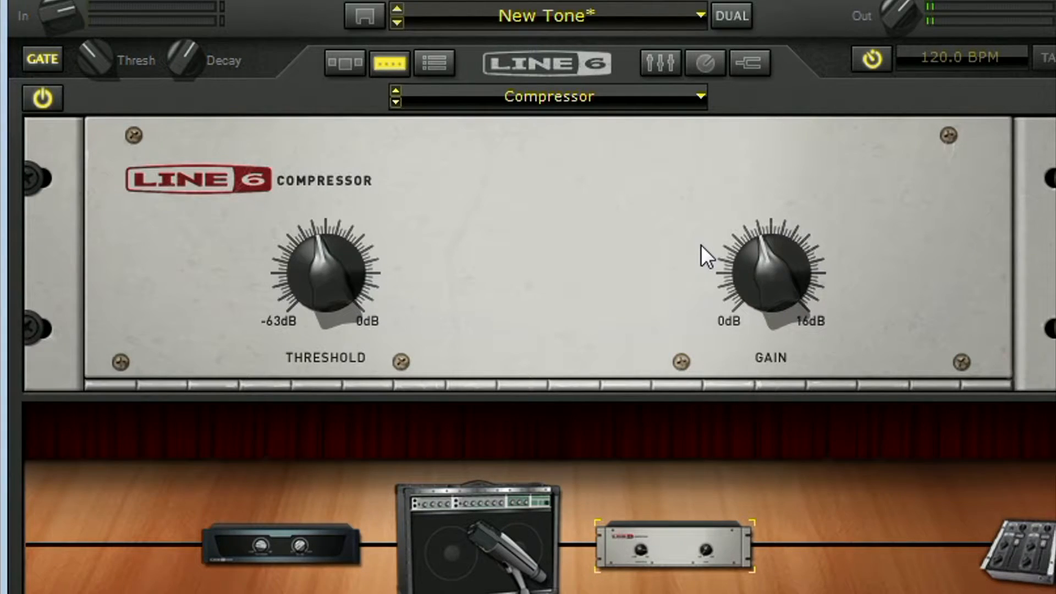
mouse_move(752, 292)
mouse_move(659, 540)
drag(307, 278, 306, 282)
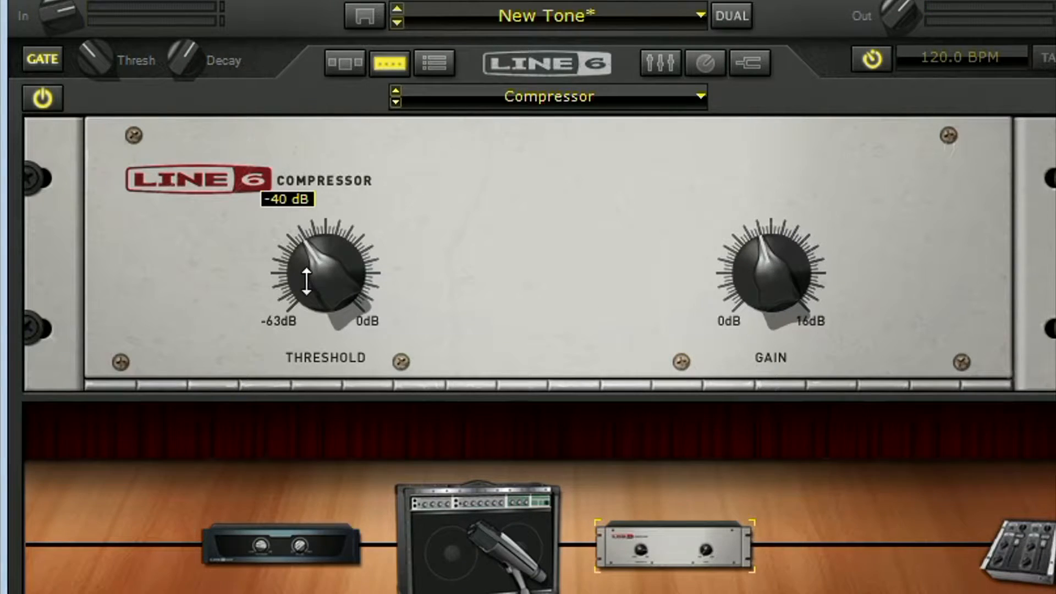
Place the Medium Hall reverb from Reverbs after the Compressor and open its controls
click(348, 60)
click(688, 93)
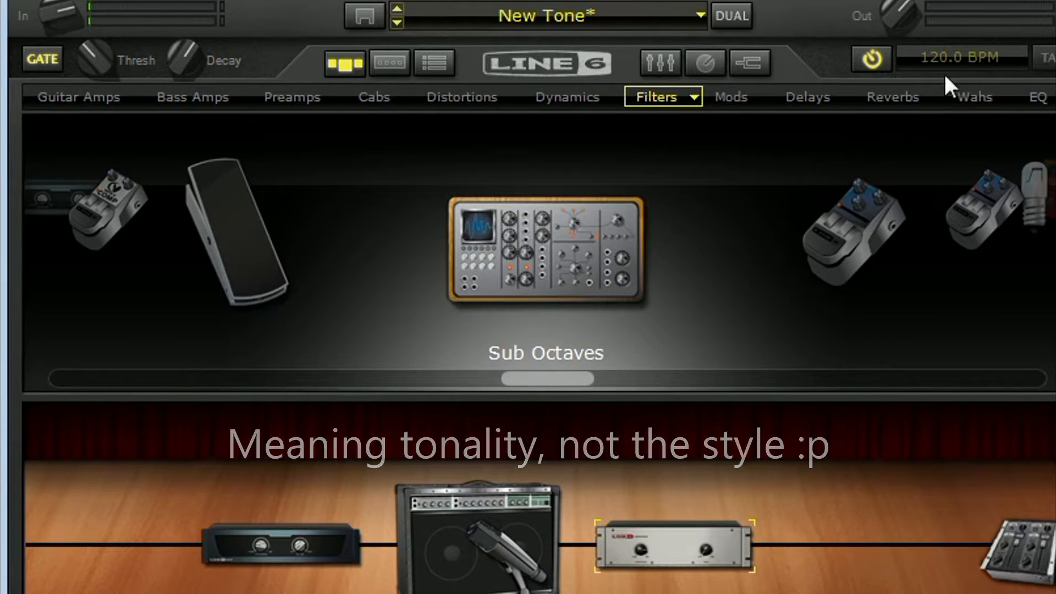
click(936, 92)
click(914, 160)
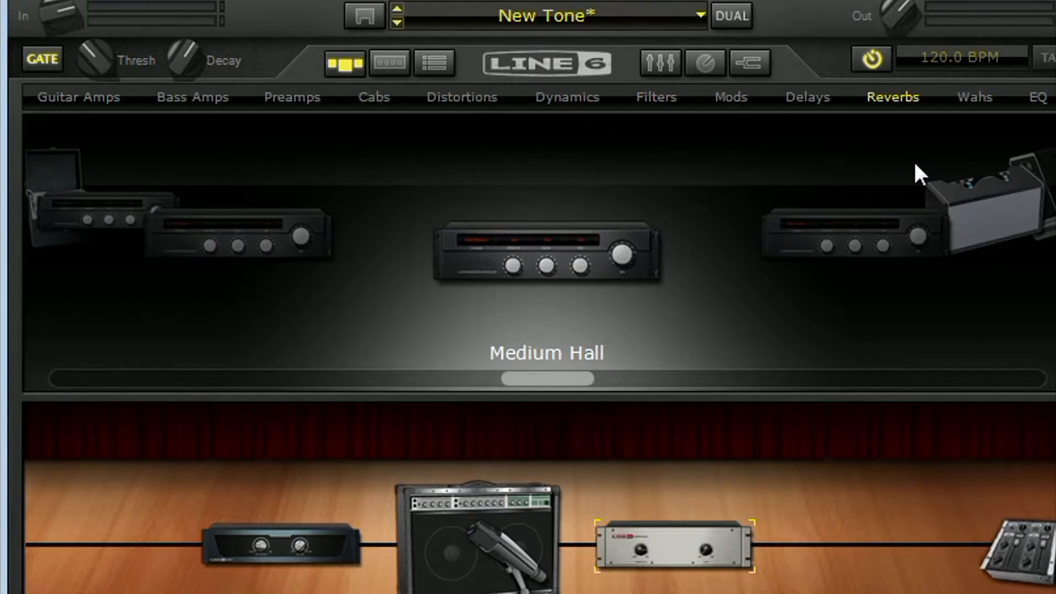
mouse_move(571, 384)
mouse_down()
mouse_move(488, 380)
mouse_move(589, 378)
mouse_move(575, 380)
mouse_up()
drag(503, 261, 832, 531)
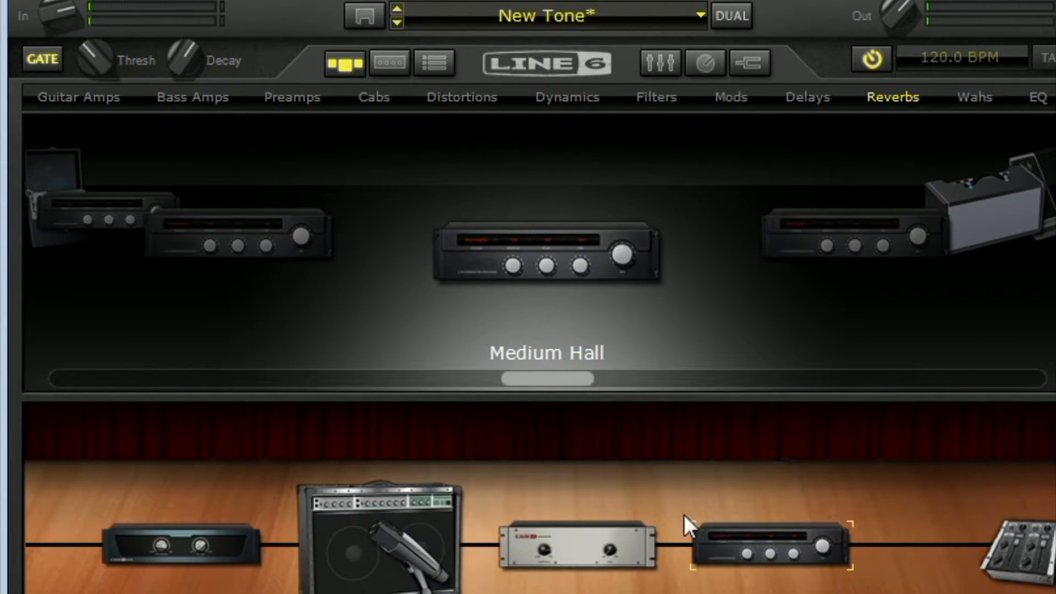
double_click(496, 265)
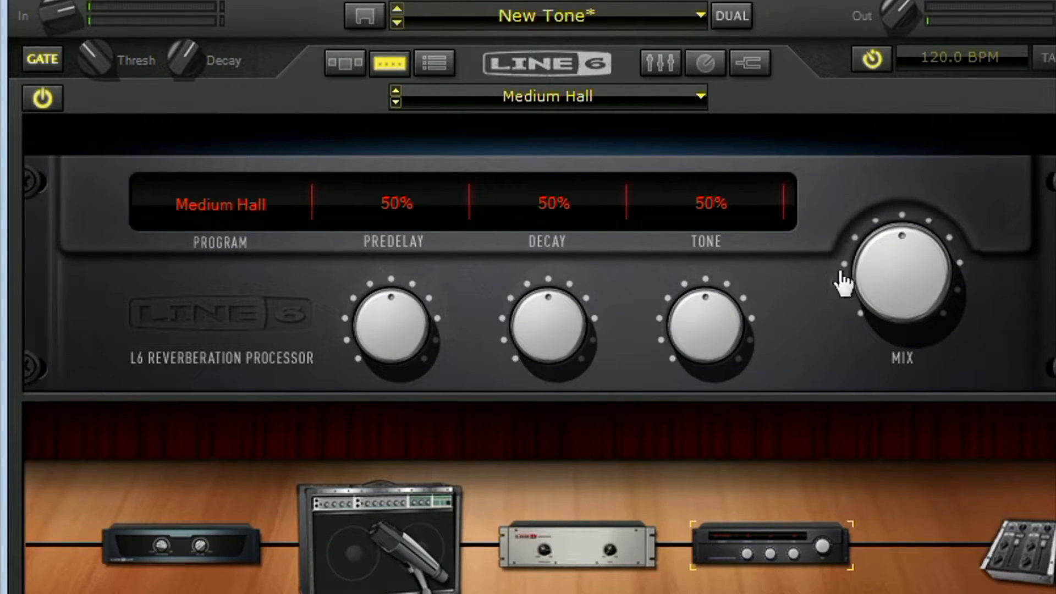
mouse_move(880, 268)
Set the Medium Hall's predelay to 41%, try its decay at 0%, and settle the decay at 52%
click(606, 95)
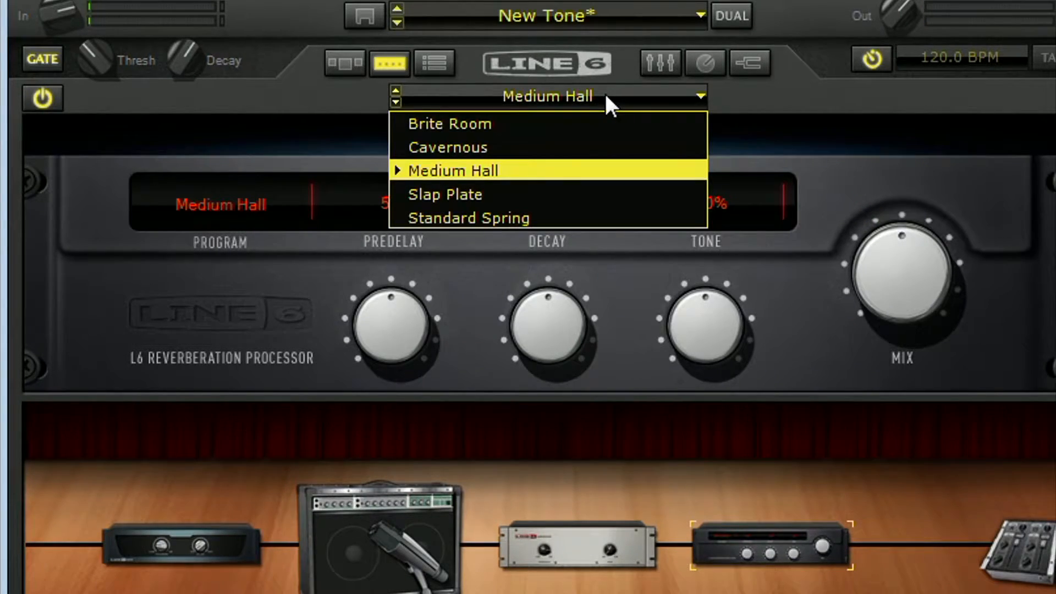
click(650, 94)
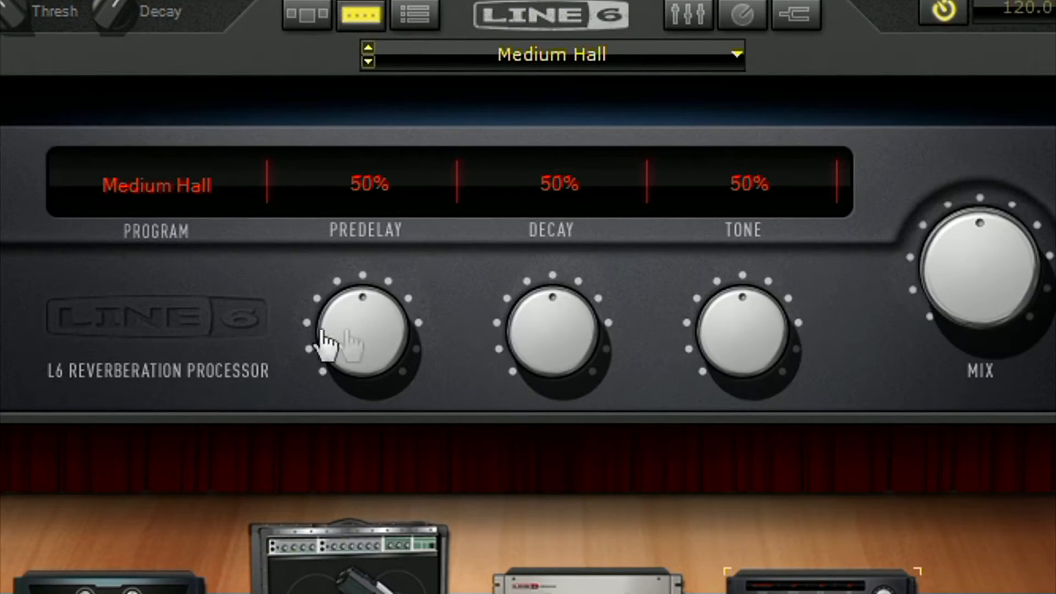
drag(337, 347, 306, 378)
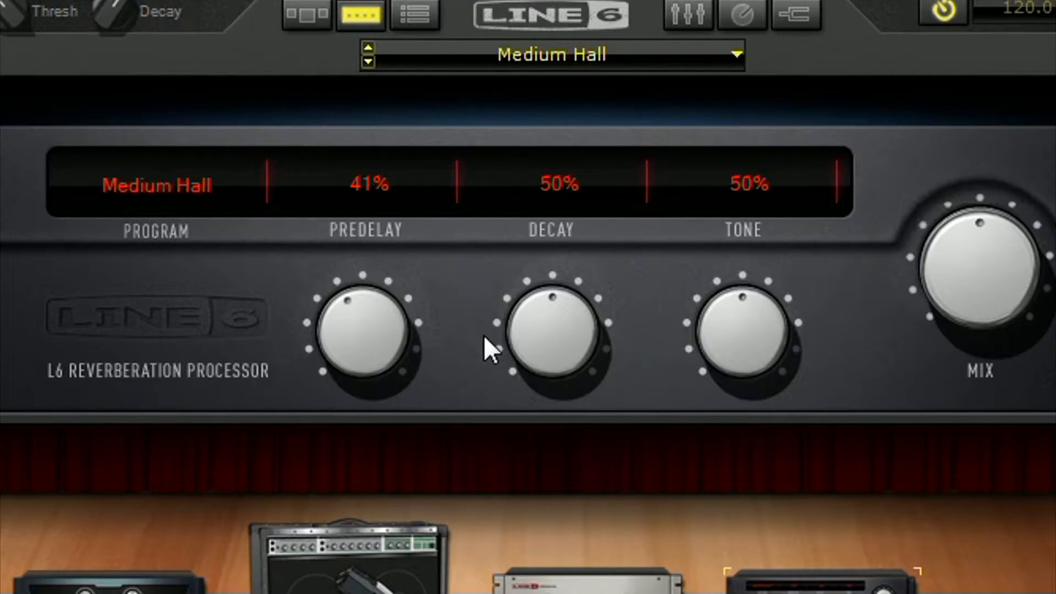
drag(528, 378, 522, 322)
drag(524, 333, 553, 452)
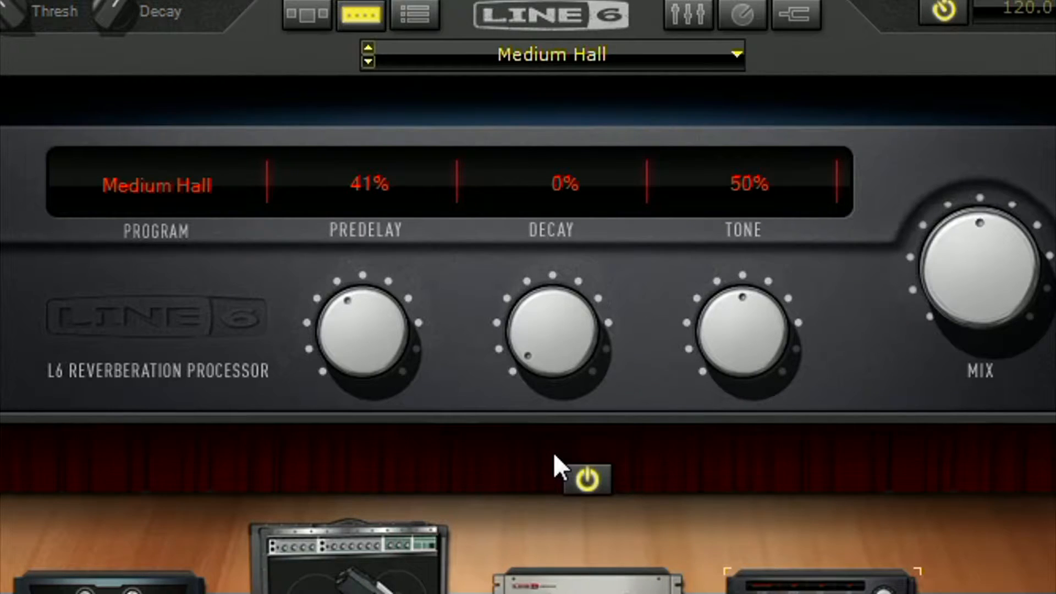
drag(552, 388, 493, 271)
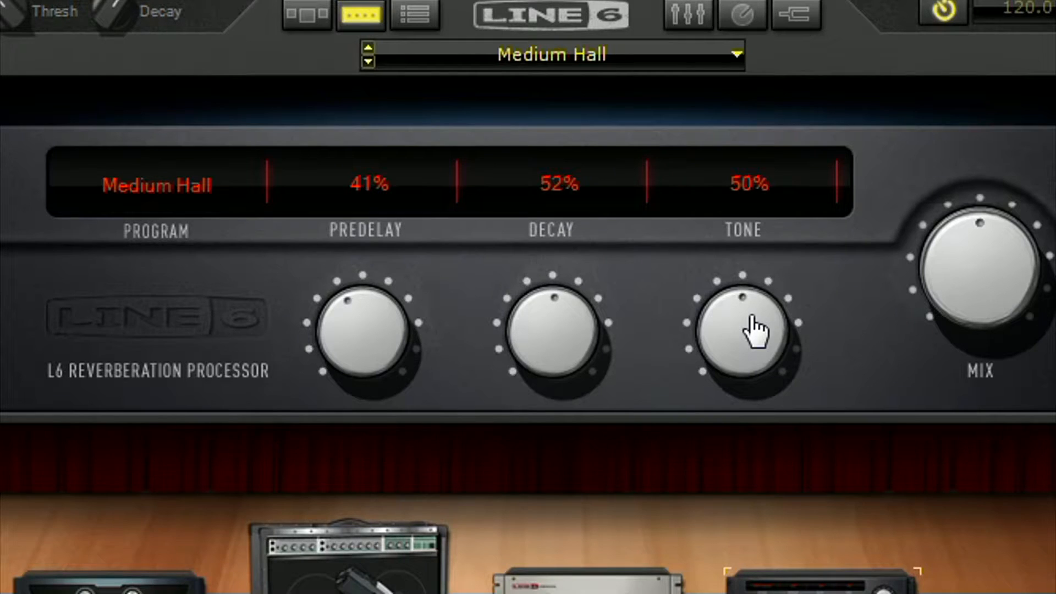
Set the Medium Hall's tone to 32%, try its mix at maximum, and bring the mix down again
mouse_move(751, 336)
mouse_down()
mouse_move(750, 311)
mouse_move(759, 319)
mouse_up()
drag(759, 319, 768, 415)
drag(768, 370, 721, 358)
drag(936, 278, 931, 401)
drag(1009, 329, 967, 127)
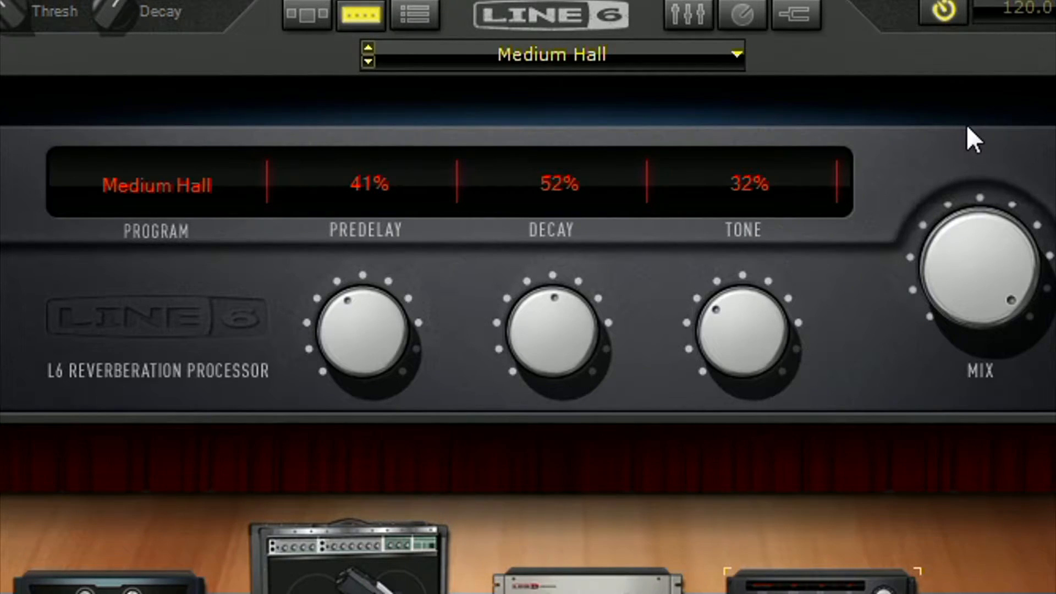
drag(974, 236, 972, 339)
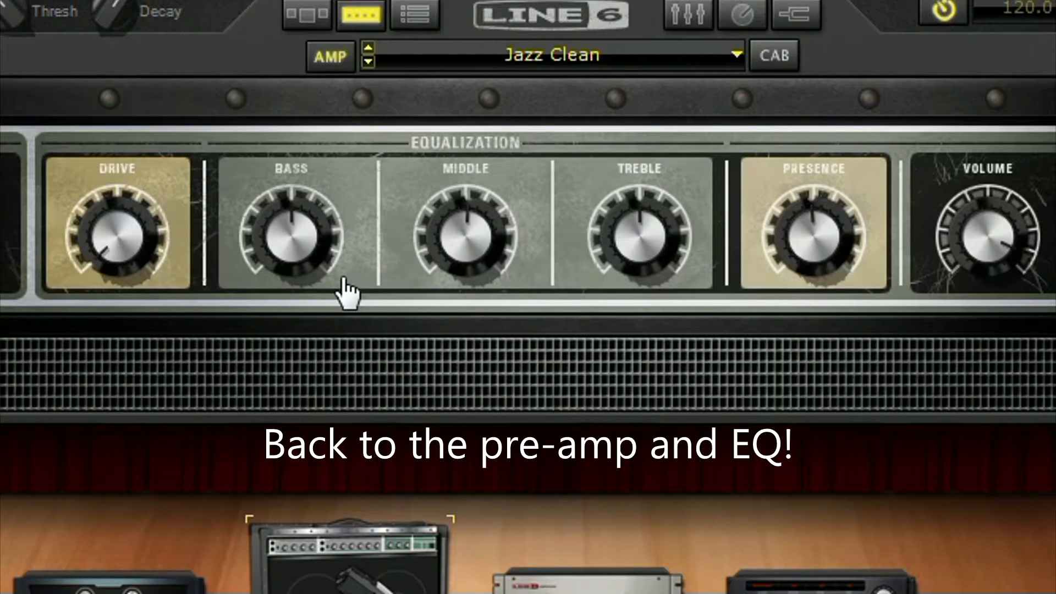
Raise the Jazz Clean amp's drive from its minimum, trying 27%
mouse_move(86, 241)
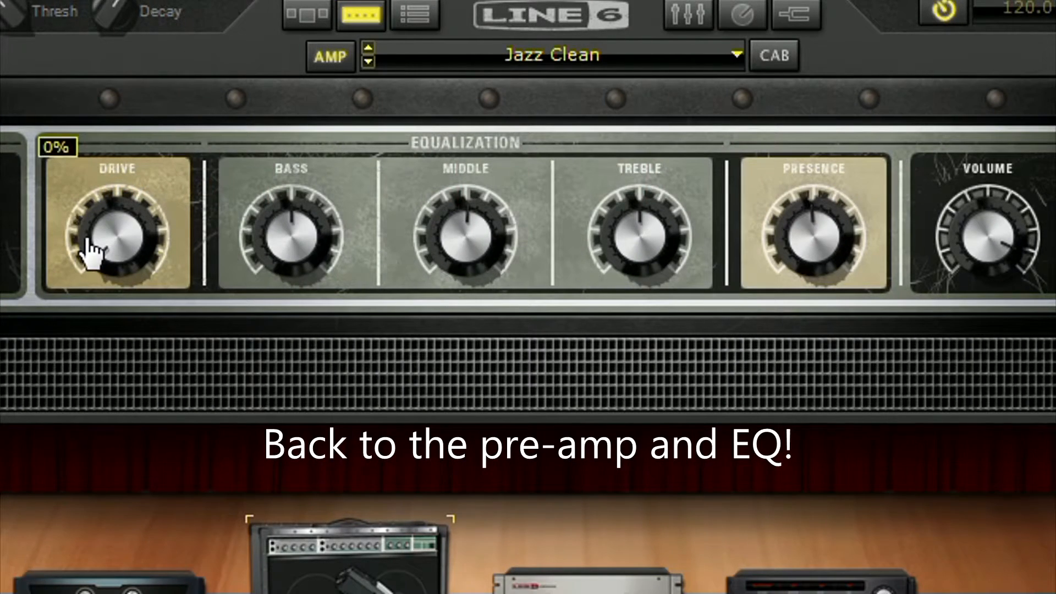
drag(88, 243, 85, 200)
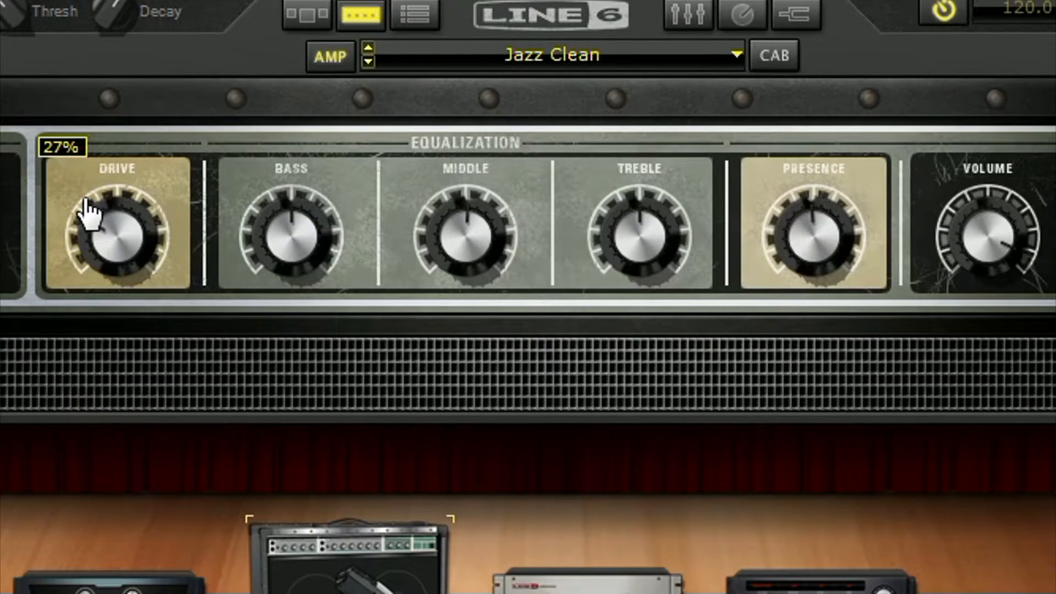
drag(85, 200, 93, 204)
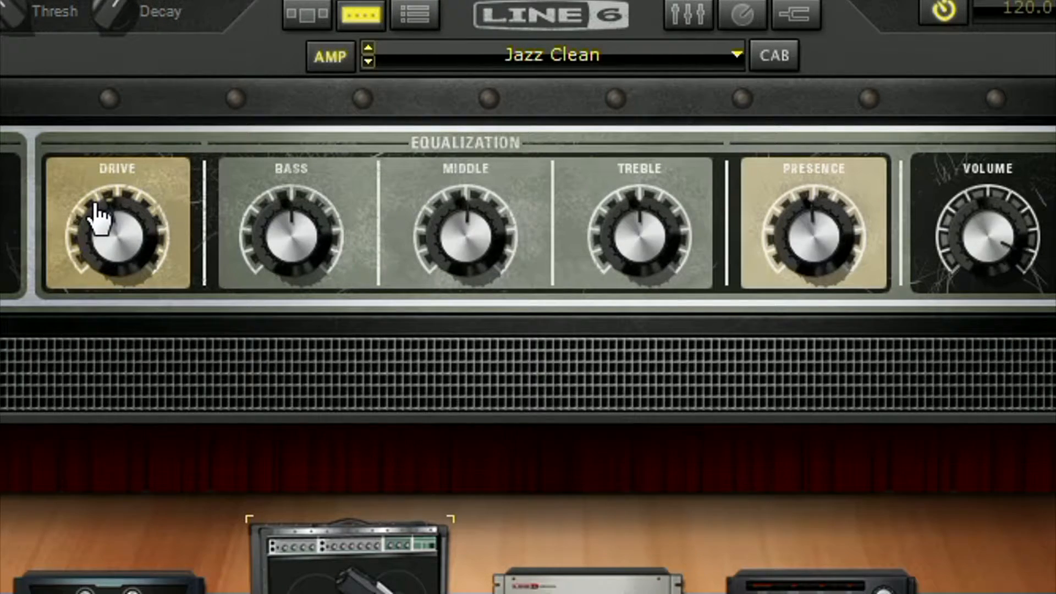
drag(90, 236, 83, 209)
scroll(88, 218, down, 3)
Lower the Compressor's gain slightly and reduce the Jazz Clean amp's drive a little
click(589, 586)
drag(791, 305, 736, 319)
click(346, 550)
drag(84, 224, 87, 238)
Raise the Noise Gate's threshold to about a third of its range, try a high decay, and return the decay to 0%
click(146, 575)
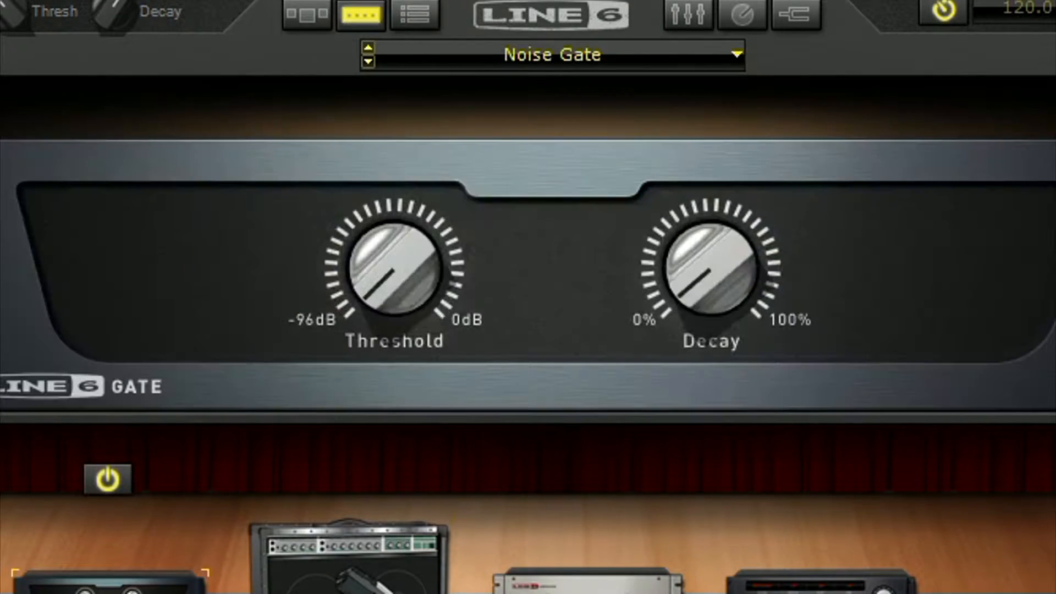
drag(366, 304, 326, 207)
drag(371, 278, 373, 284)
drag(682, 318, 643, 118)
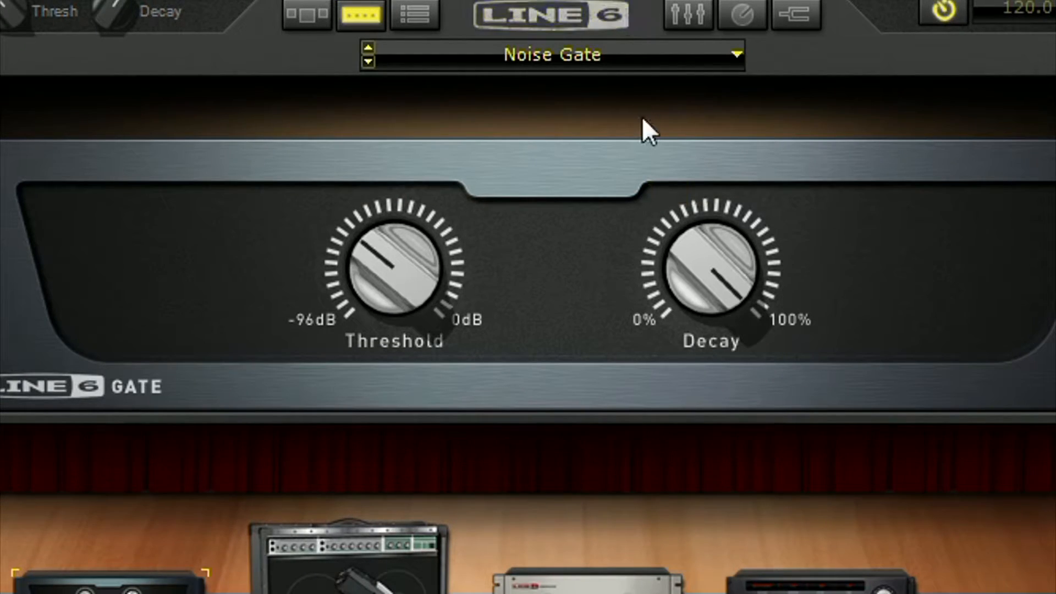
drag(710, 264, 709, 341)
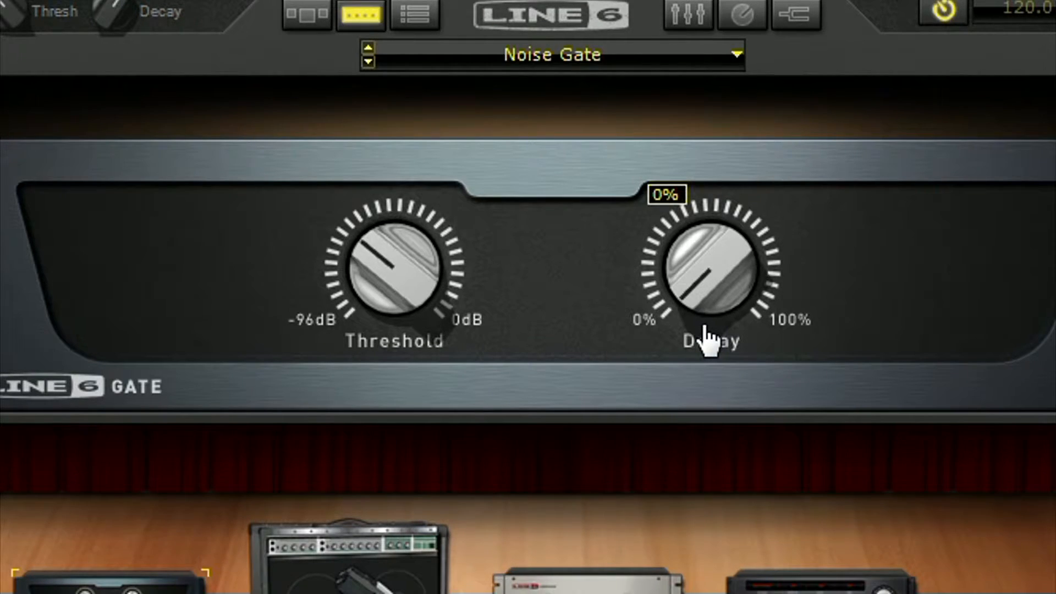
mouse_move(379, 220)
mouse_down()
mouse_move(377, 181)
mouse_move(369, 210)
mouse_up()
Set the Jazz Clean amp's bass to 75% and lower its drive slightly
click(432, 558)
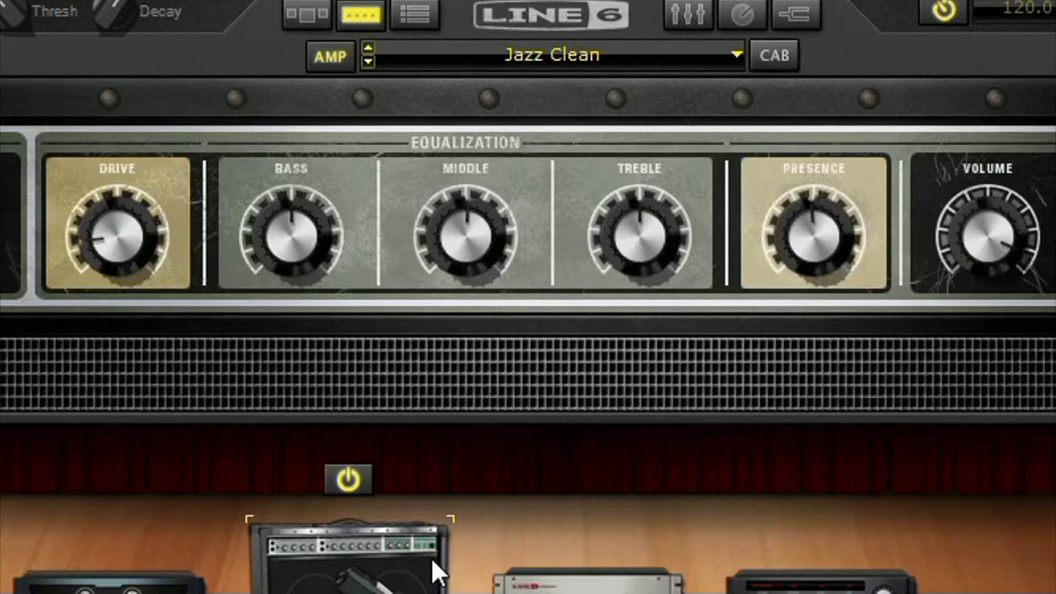
drag(300, 244, 302, 228)
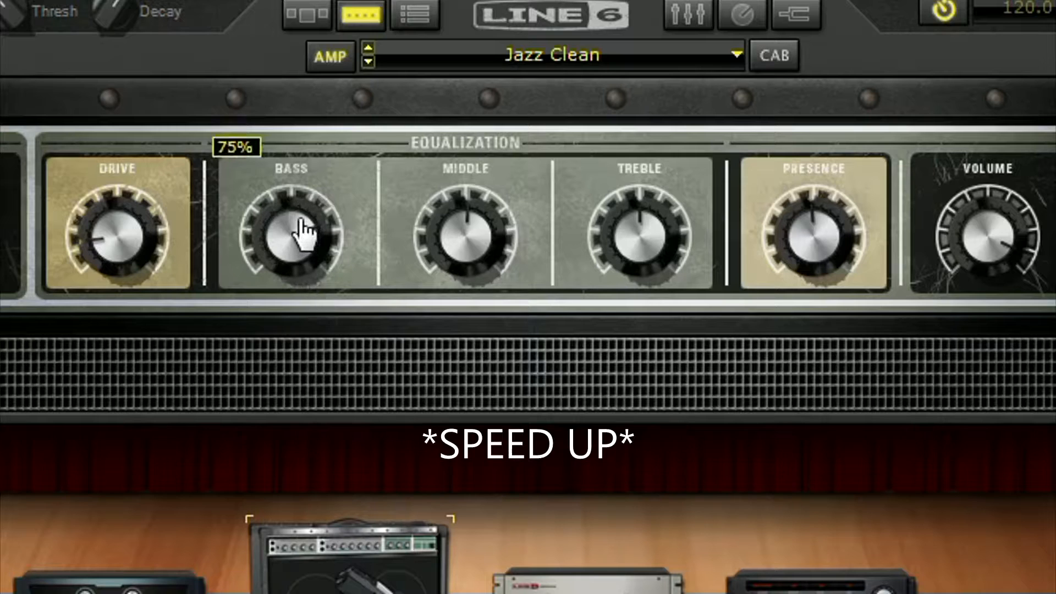
drag(104, 235, 113, 242)
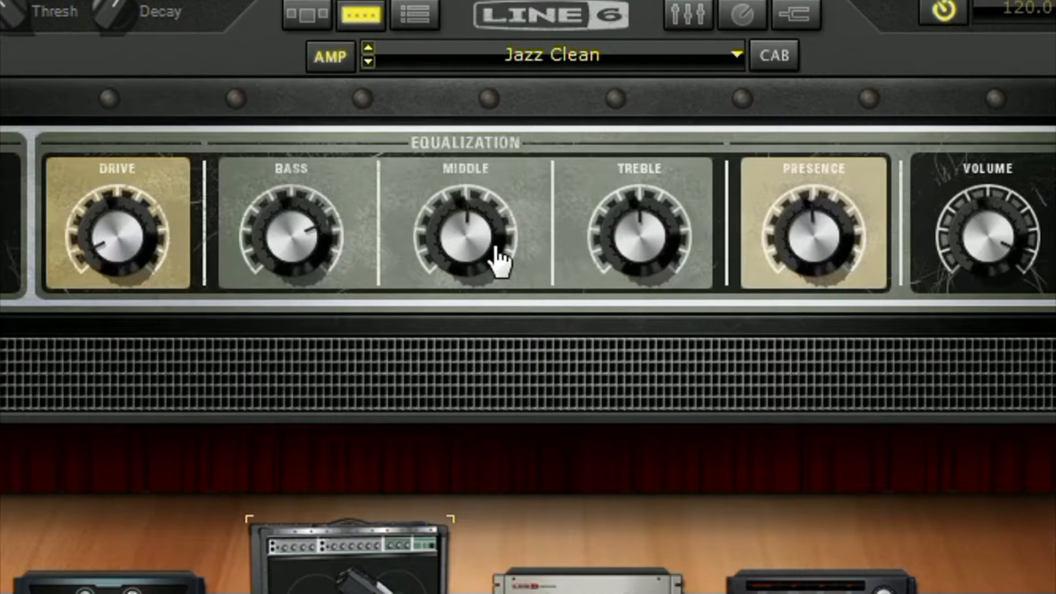
Raise the amp's middle to about three-quarters, try the treble above and below midway, and settle it at midway
drag(464, 264, 456, 219)
drag(637, 235, 635, 217)
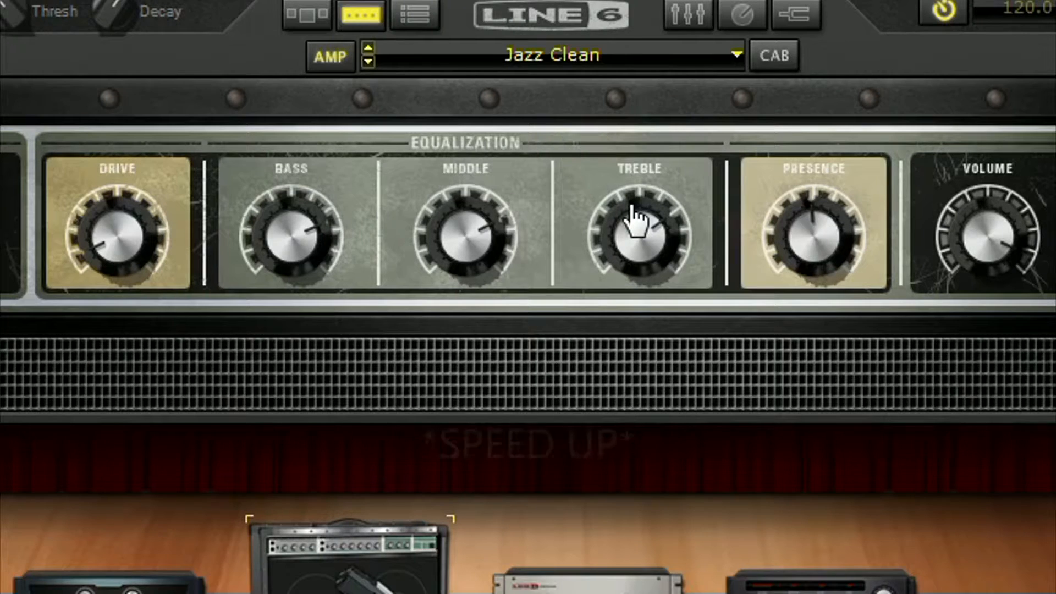
drag(632, 212, 653, 333)
drag(651, 264, 648, 175)
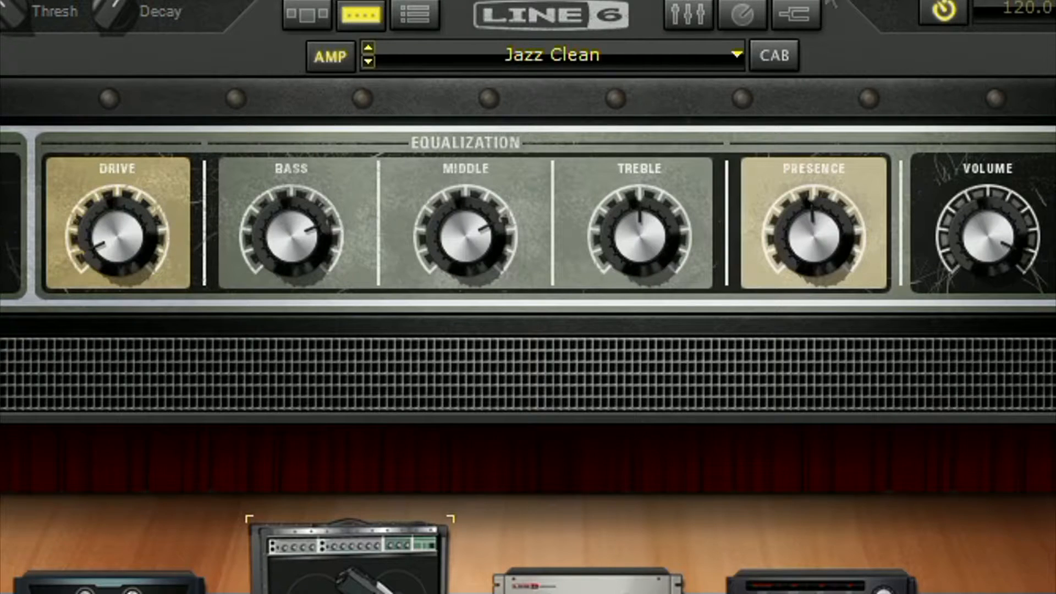
Try the Jazz Clean amp's presence near its maximum and turn it back down
mouse_move(820, 258)
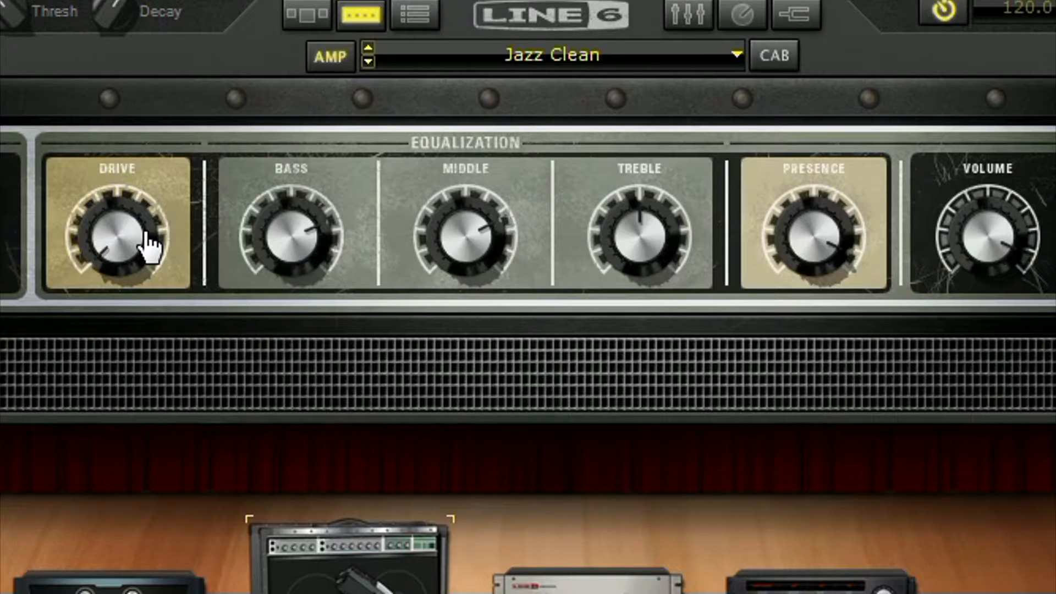
drag(804, 254, 844, 340)
scroll(789, 231, up, 5)
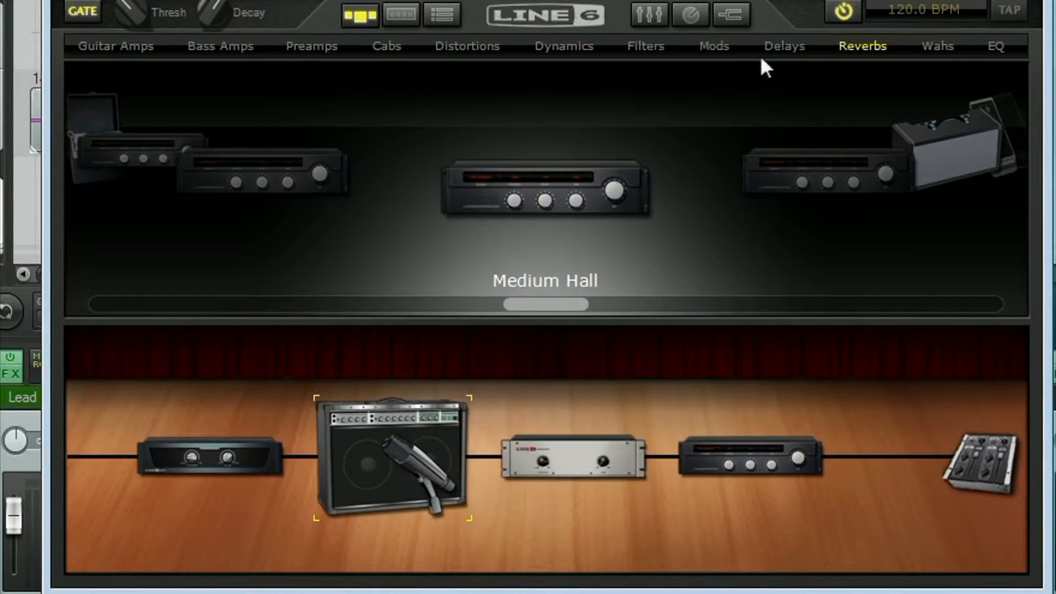
Place the Digital Delay from Delays between the Compressor and the Medium Hall reverb and open its controls
click(803, 44)
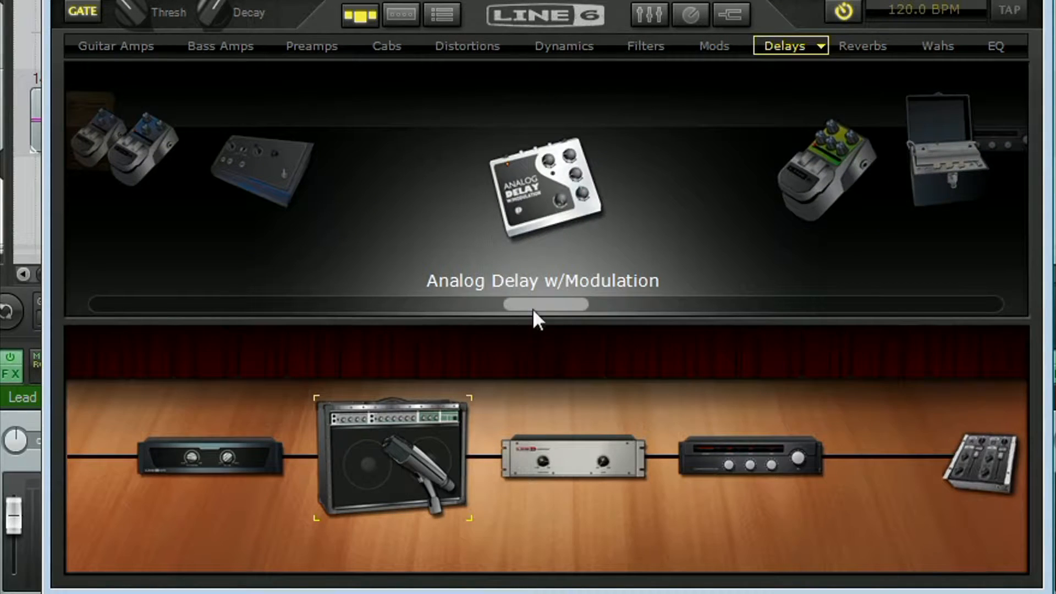
drag(532, 306, 602, 299)
drag(503, 198, 638, 460)
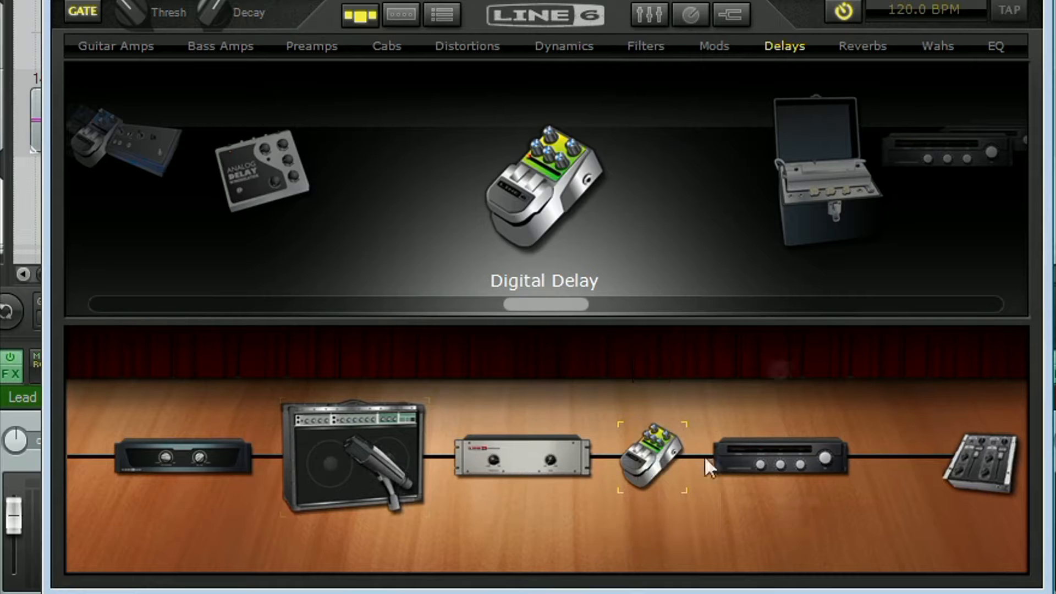
double_click(724, 458)
click(652, 457)
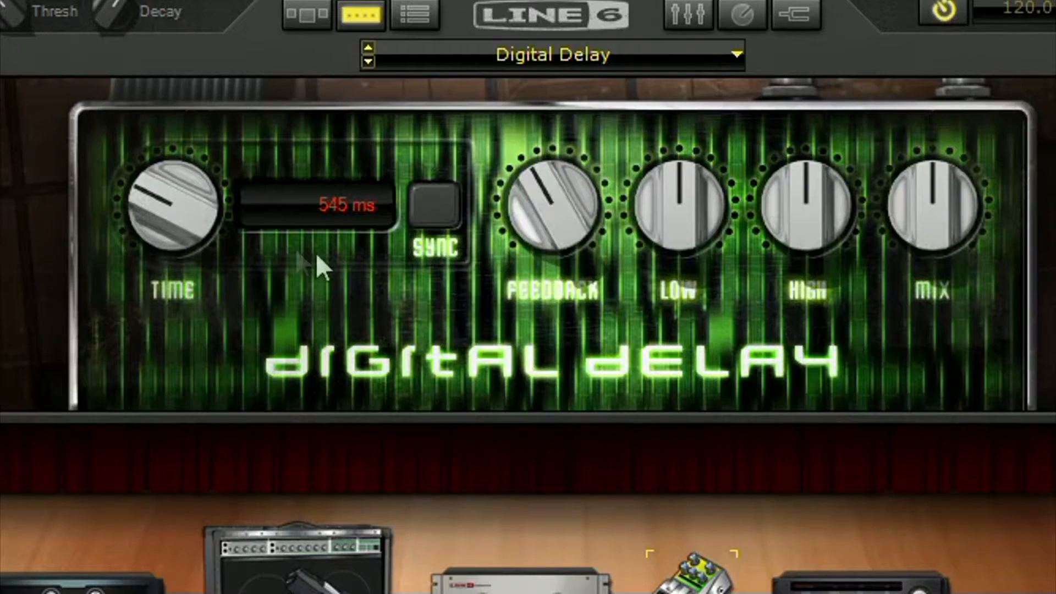
Set the Digital Delay's time to 130 ms, try its feedback at 16%, and turn the feedback down to minimum
drag(173, 220, 197, 256)
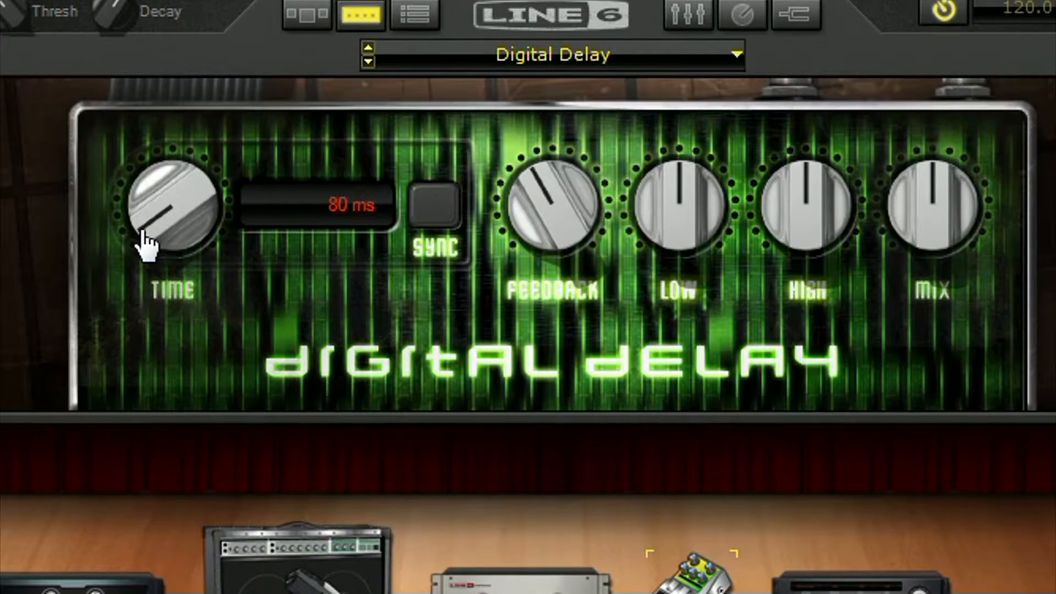
drag(147, 215, 142, 203)
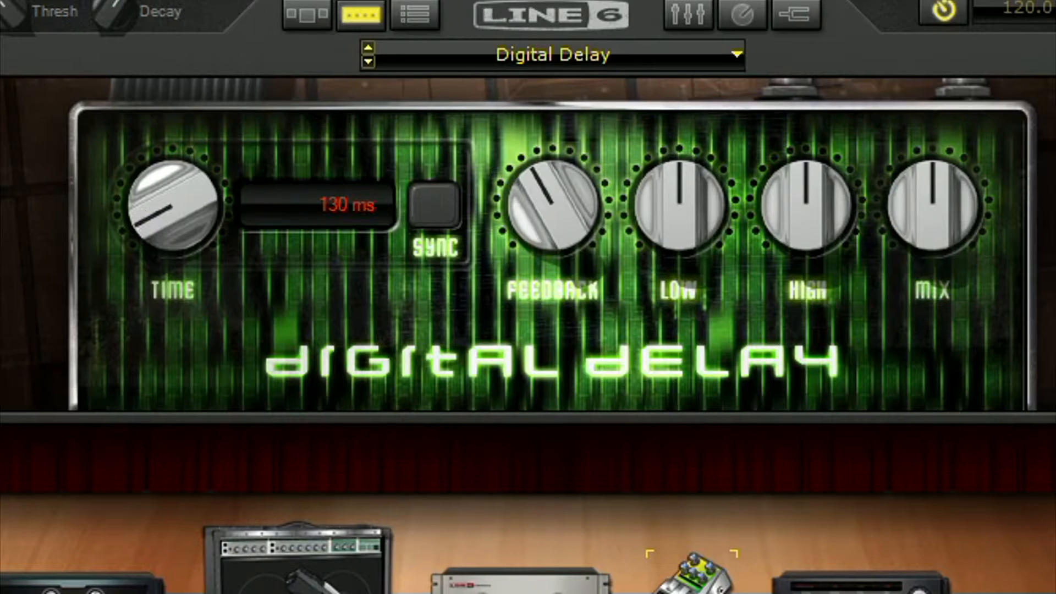
mouse_move(556, 207)
drag(556, 206, 532, 221)
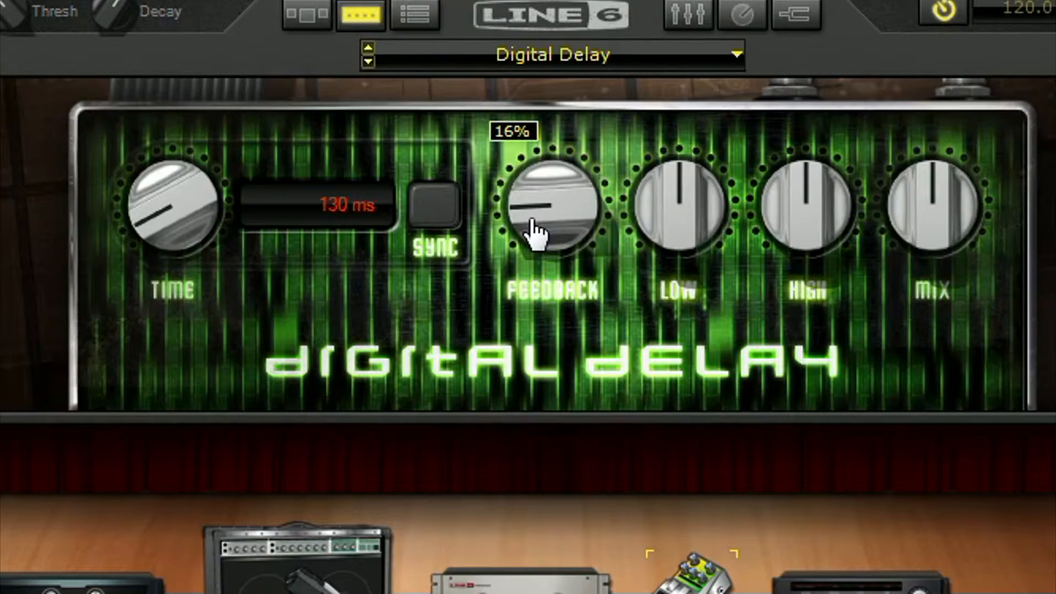
drag(532, 220, 625, 592)
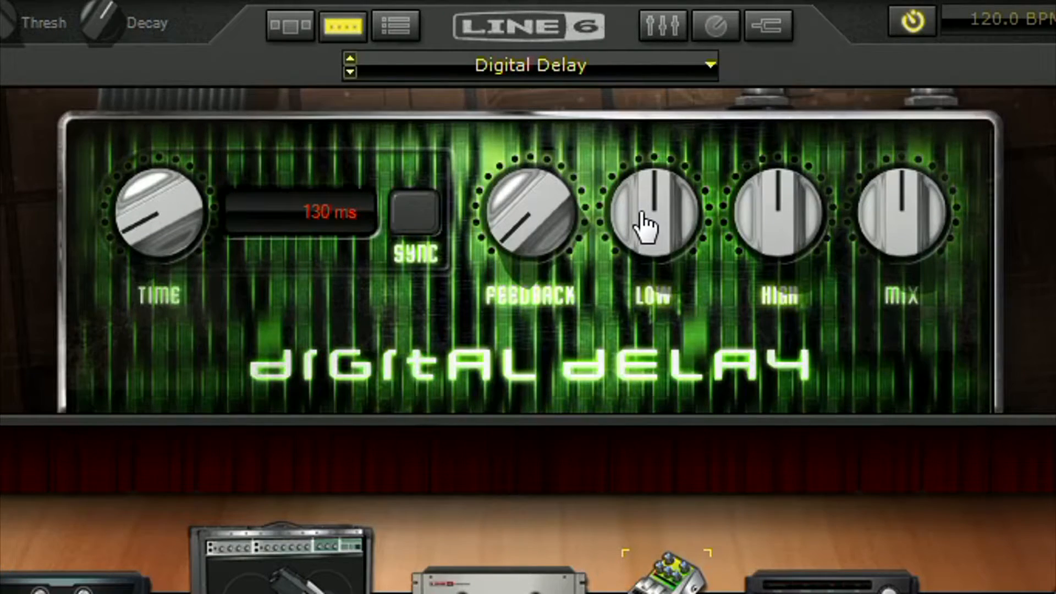
Adjust the Digital Delay's low level and reduce its mix
drag(677, 252, 632, 245)
drag(903, 231, 886, 264)
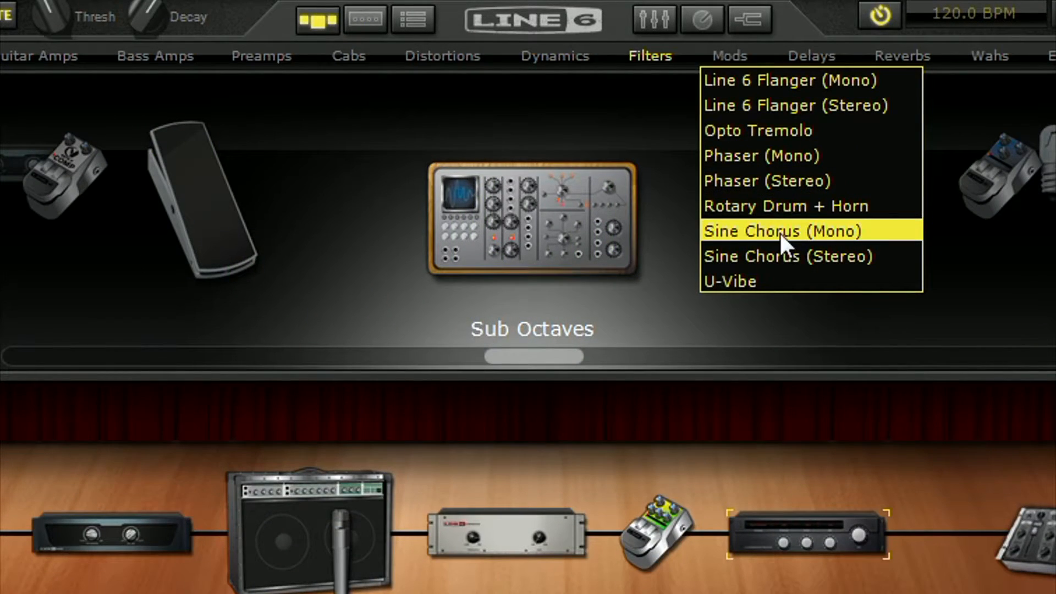
Place Sine Chorus (Mono) from Mods between the Compressor and the Digital Delay and open its controls
click(780, 232)
drag(567, 278, 571, 531)
double_click(571, 530)
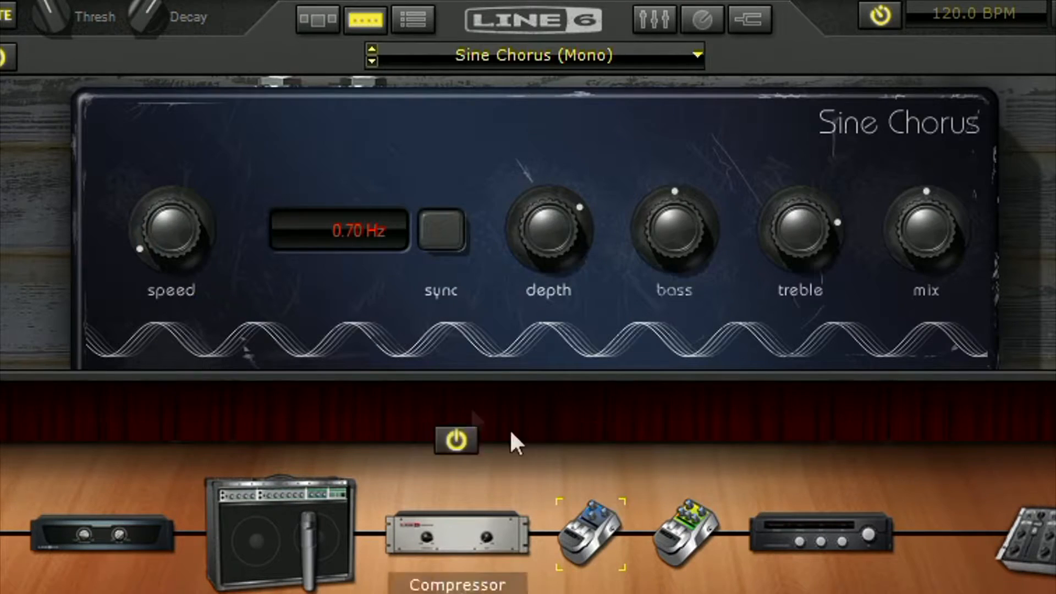
Lower the Sine Chorus's mix to about a quarter, set its treble to midway, and raise its speed slightly
mouse_move(907, 256)
mouse_down()
mouse_move(919, 236)
mouse_move(919, 274)
mouse_move(919, 266)
mouse_up()
drag(787, 258, 788, 279)
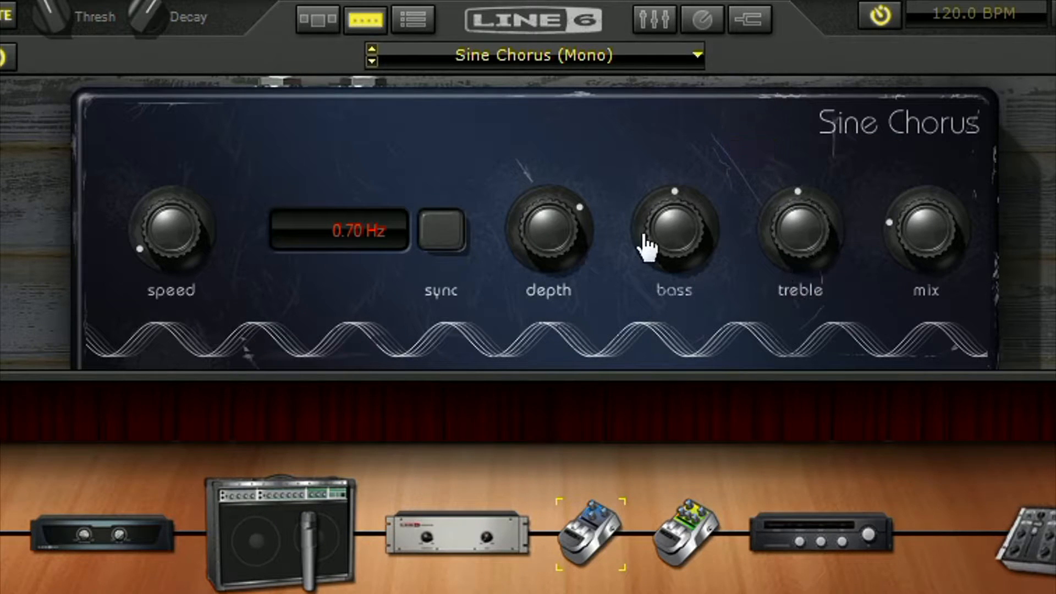
drag(187, 223, 186, 216)
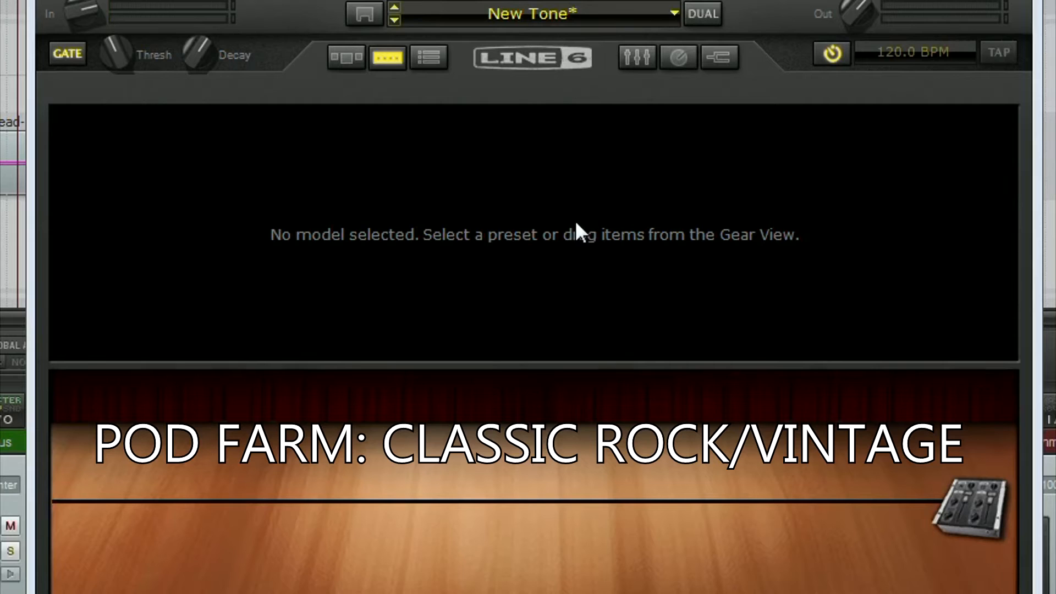
Place the Noise Gate from Dynamics in the empty signal chain and open its controls
click(347, 57)
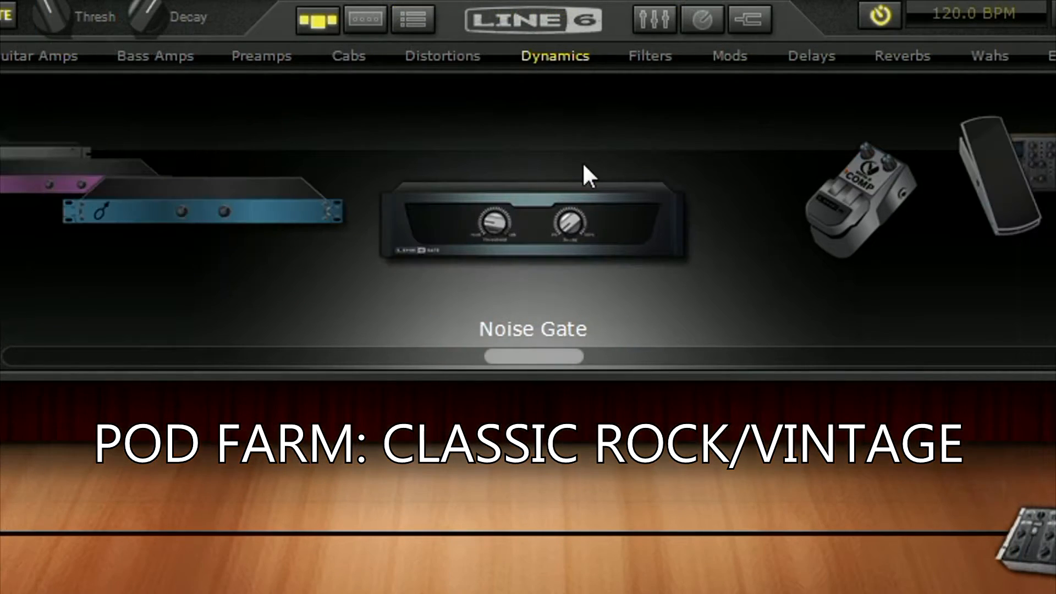
drag(554, 212, 147, 536)
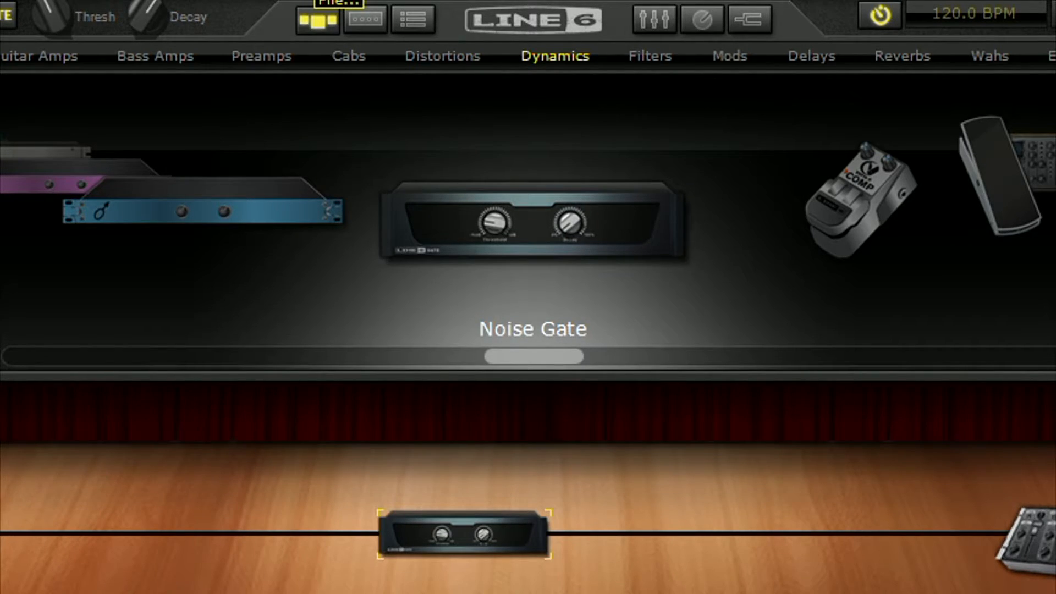
click(366, 21)
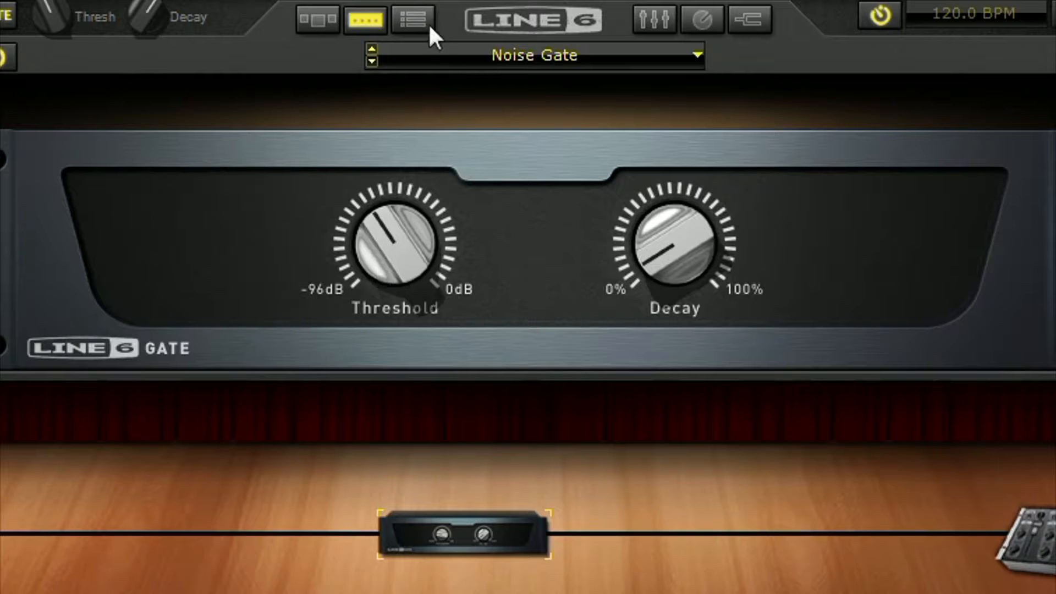
click(352, 1)
click(366, 50)
mouse_move(416, 217)
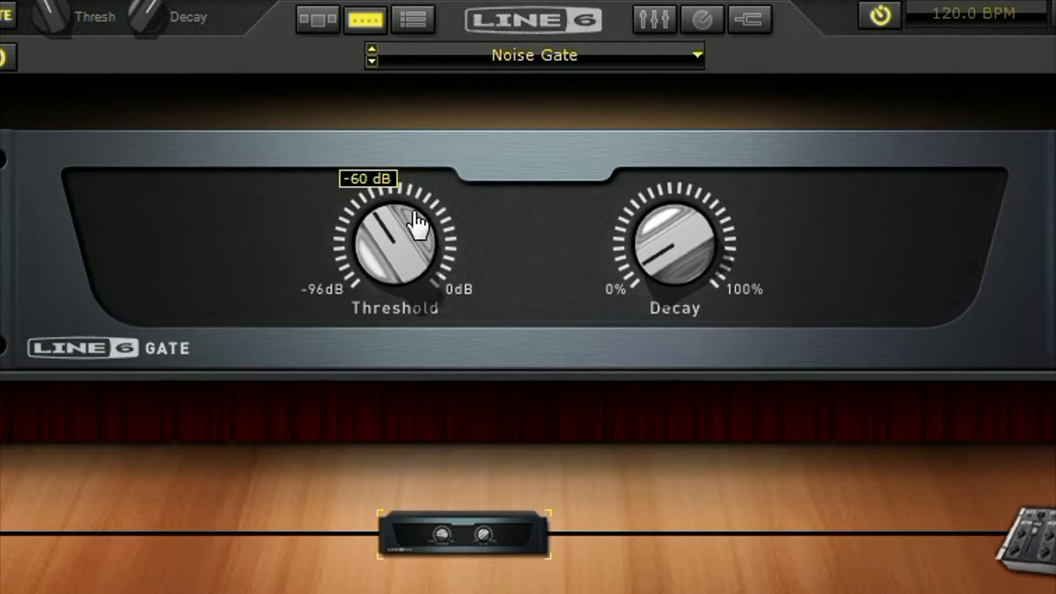
Place the 1968 Plexi Lead 100 guitar amp after the Noise Gate and open the amp's controls
click(316, 20)
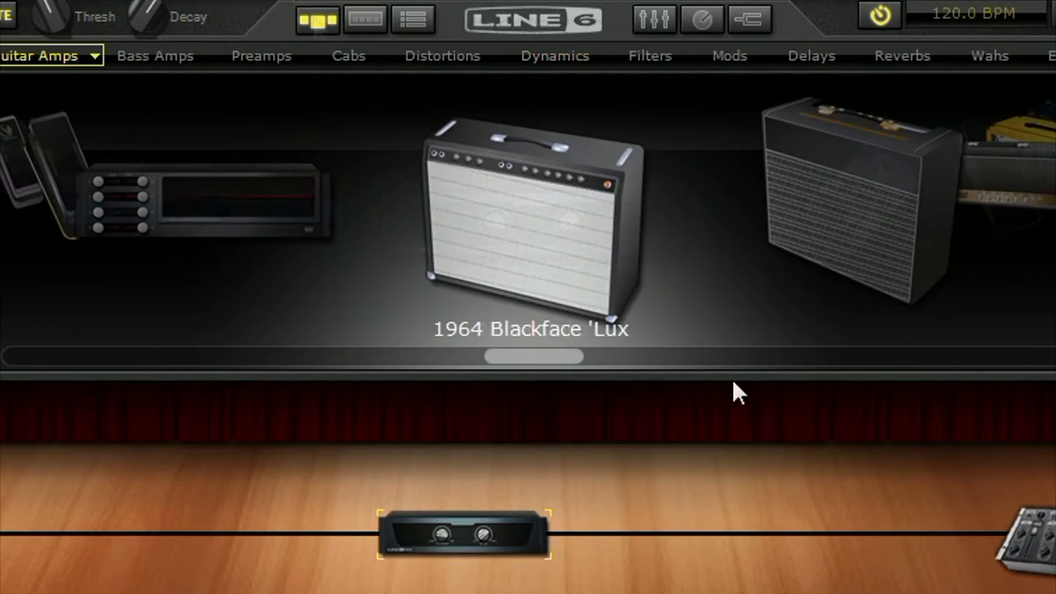
drag(523, 356, 547, 339)
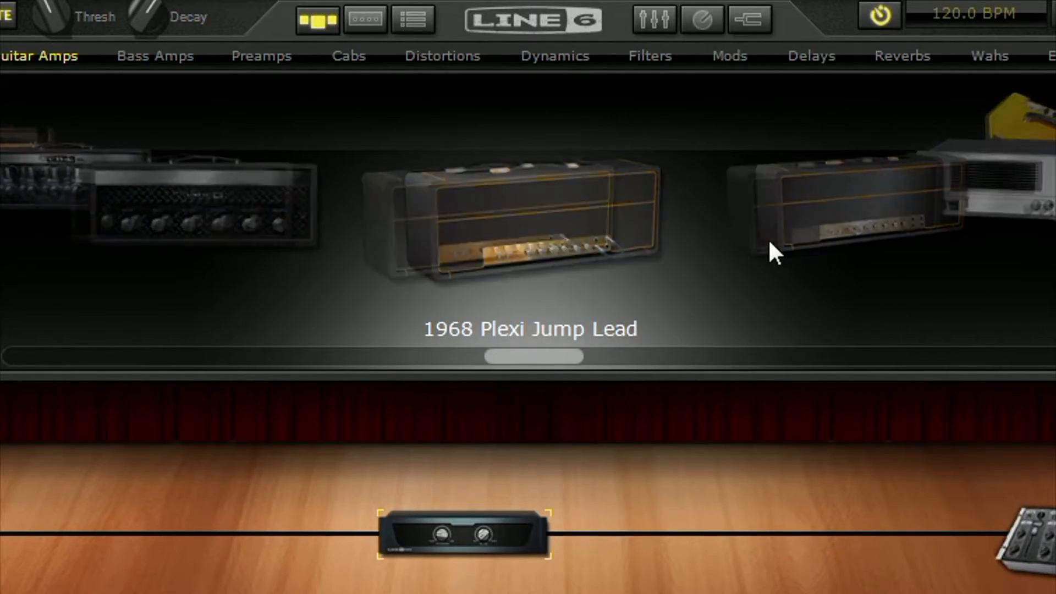
click(768, 239)
drag(663, 220, 625, 549)
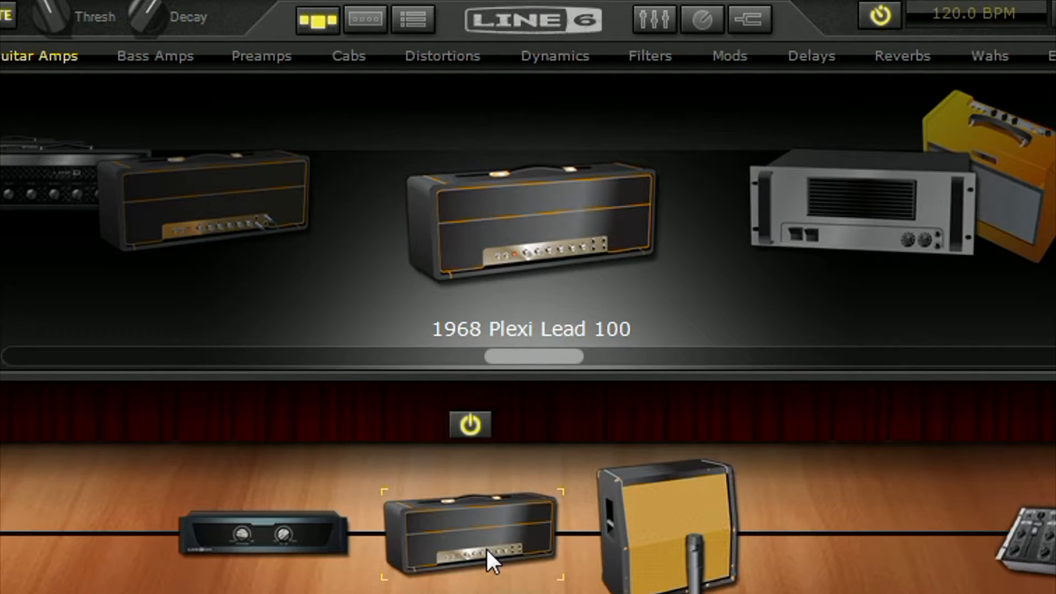
click(691, 506)
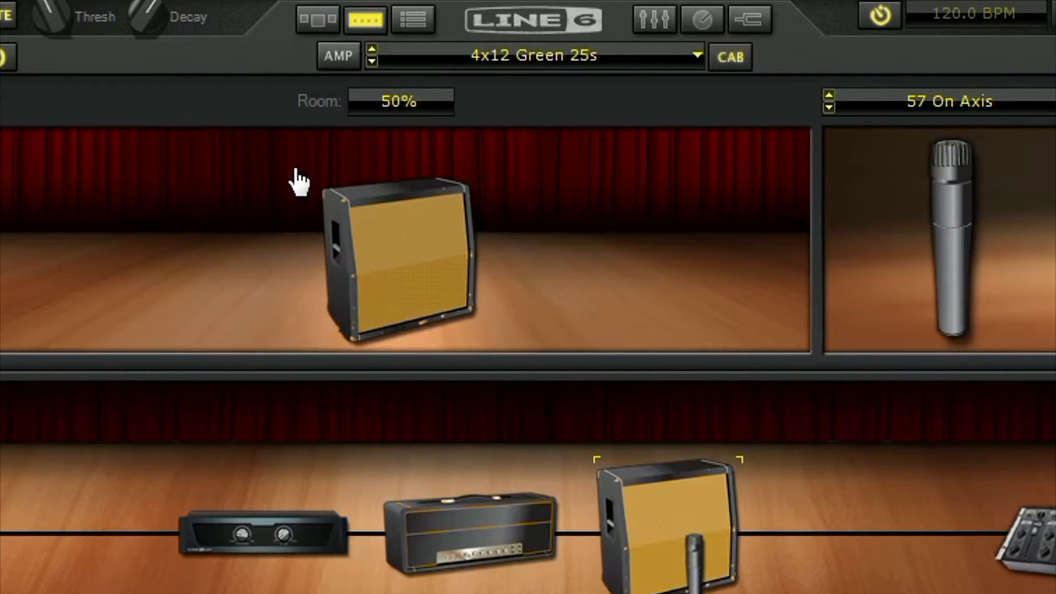
click(479, 529)
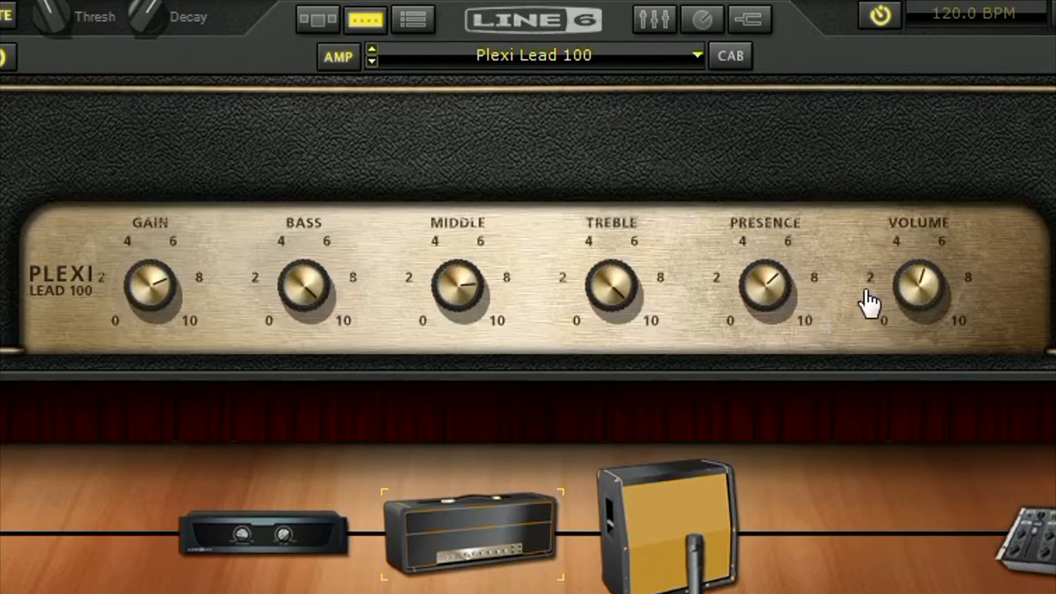
Set the Plexi Lead 100's bass, middle, treble and presence to midway and raise its volume to about 8
mouse_move(870, 304)
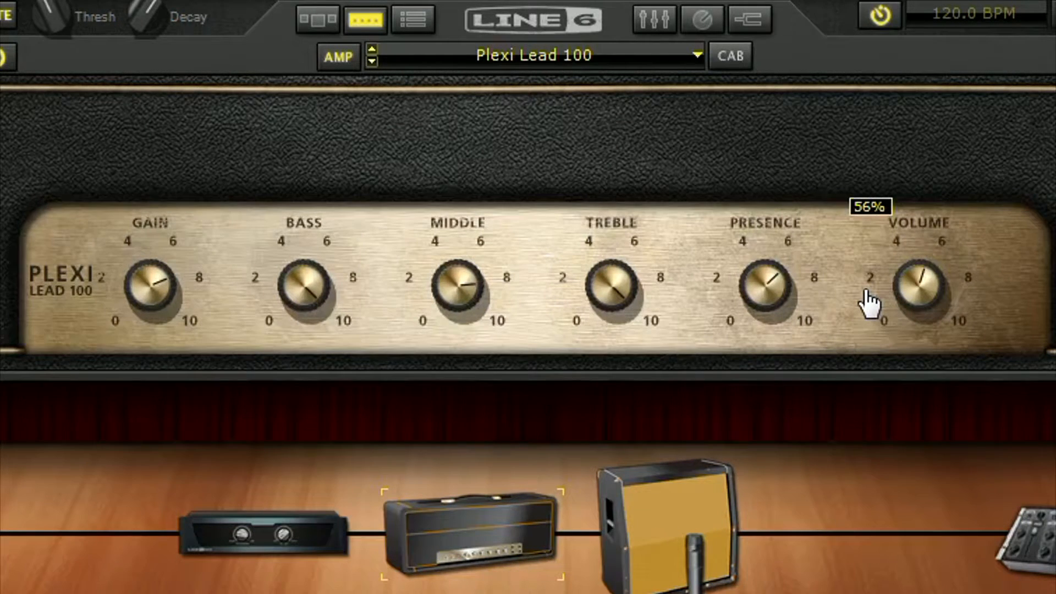
drag(619, 302, 617, 347)
drag(449, 315, 457, 349)
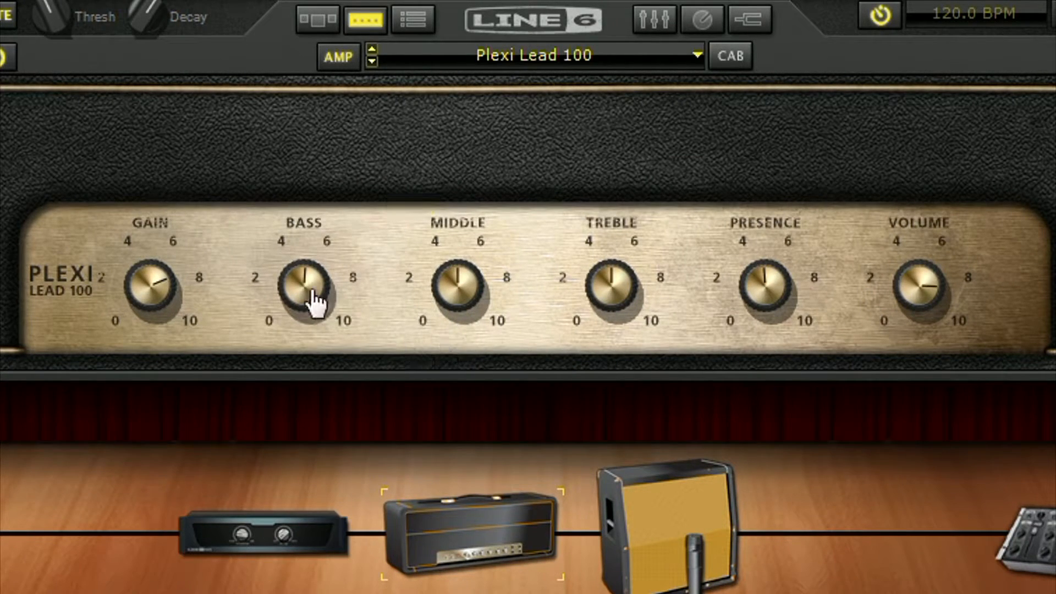
drag(310, 286, 302, 278)
Try the Plexi Lead 100's gain at up to 97% and bring it back to midway
mouse_move(156, 313)
mouse_down()
mouse_move(147, 327)
mouse_move(149, 267)
mouse_move(160, 360)
mouse_move(150, 326)
mouse_up()
drag(170, 295, 144, 220)
drag(165, 294, 151, 284)
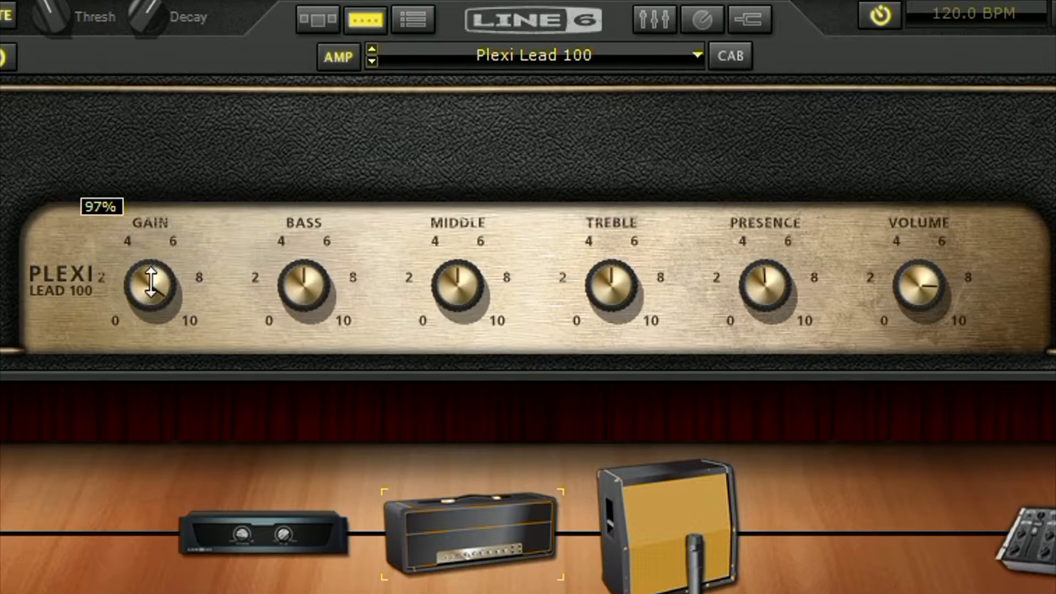
drag(151, 282, 158, 356)
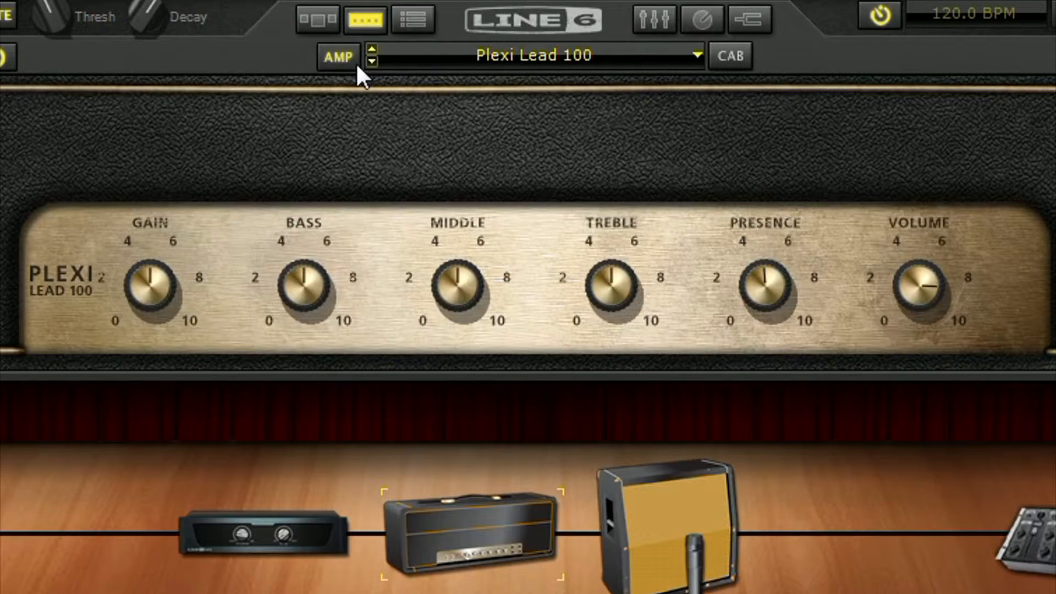
Raise the Plexi Lead 100's bass to about 7 and its treble and presence to about 8, keeping the middle near midway
drag(448, 264, 456, 285)
drag(608, 305, 605, 275)
drag(757, 314, 749, 273)
drag(307, 285, 318, 249)
drag(436, 279, 438, 269)
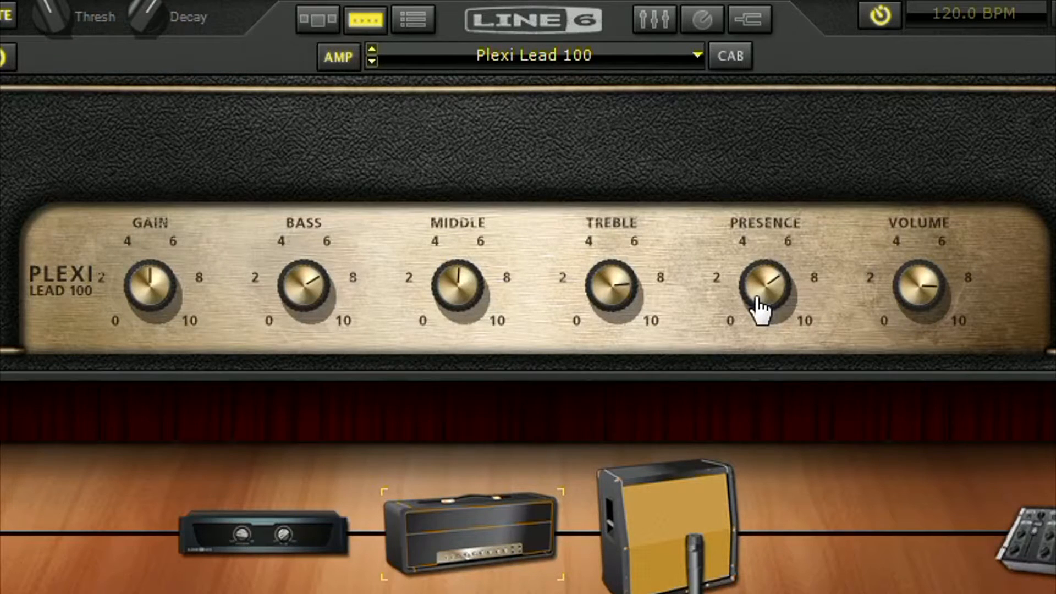
mouse_move(759, 303)
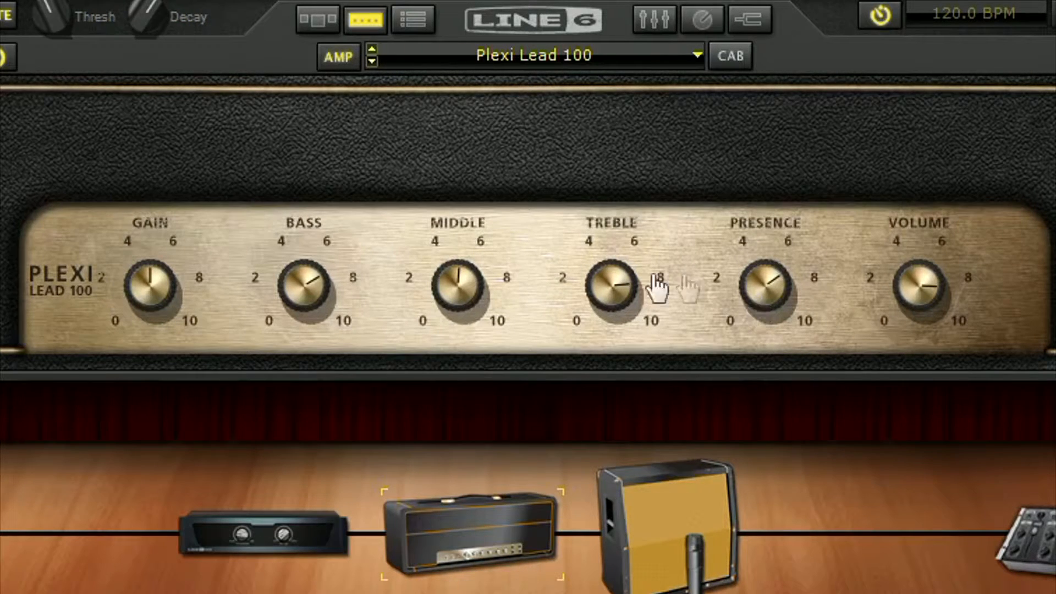
mouse_move(763, 291)
mouse_down()
mouse_move(761, 280)
mouse_move(775, 289)
mouse_up()
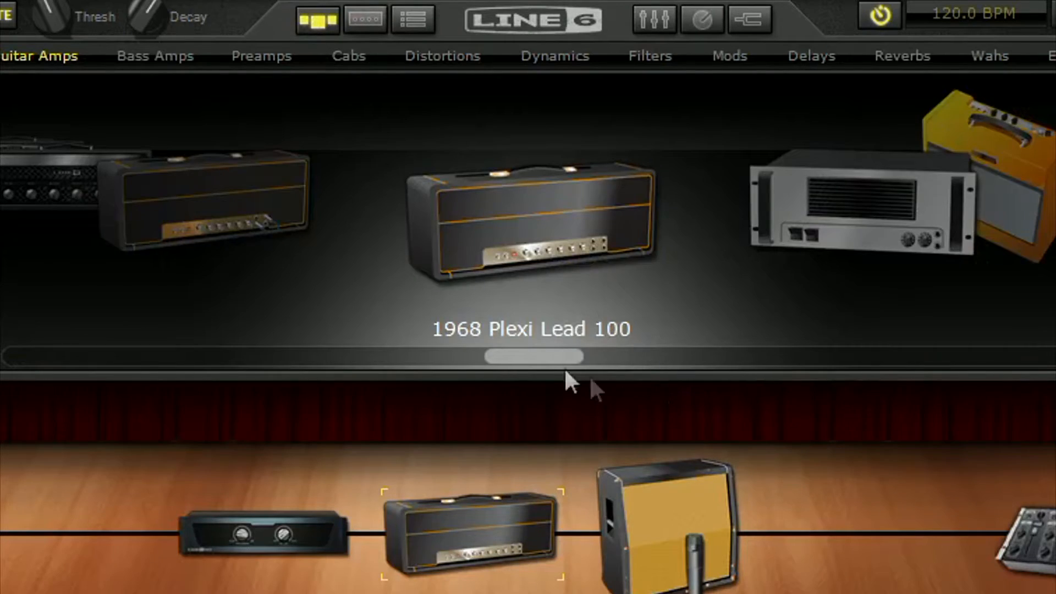
Place the Facial Fuzz from Distortions between the Noise Gate and the Plexi amp and open its controls
drag(532, 357, 368, 355)
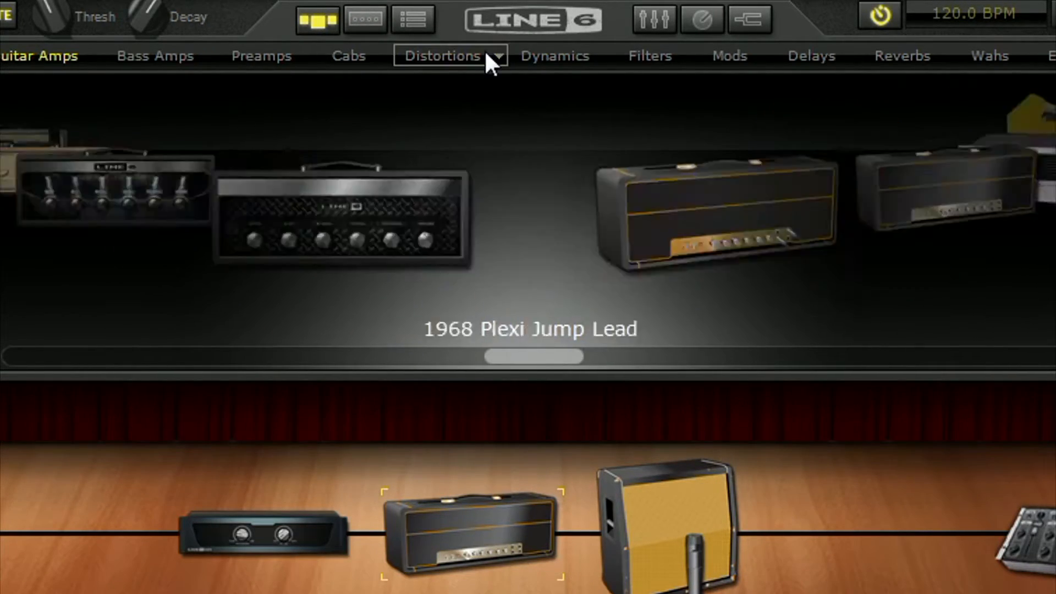
click(486, 52)
click(486, 53)
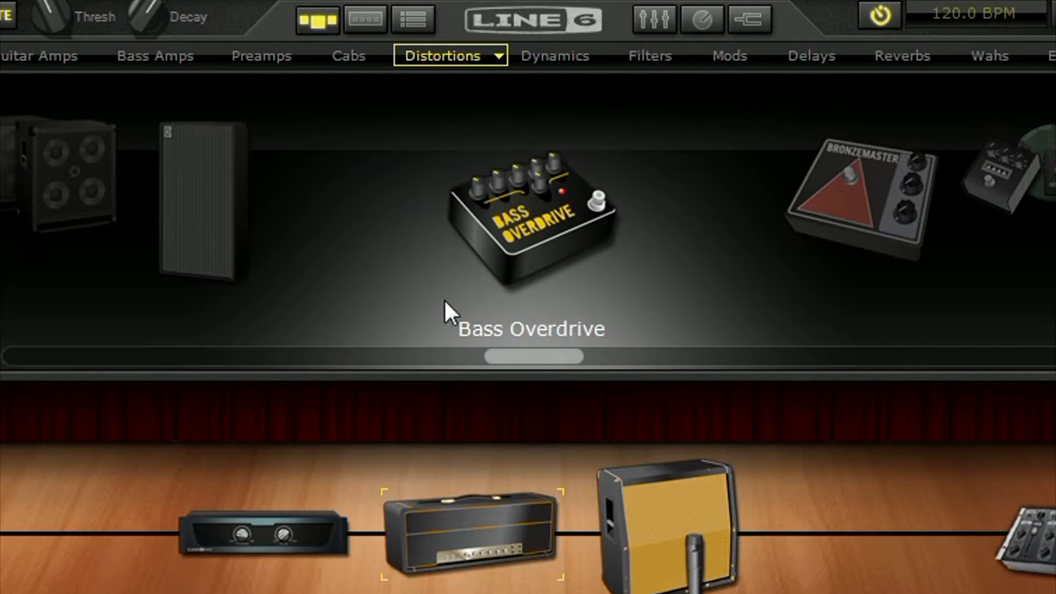
mouse_move(554, 357)
mouse_down()
mouse_move(589, 359)
mouse_move(561, 359)
mouse_move(573, 361)
mouse_up()
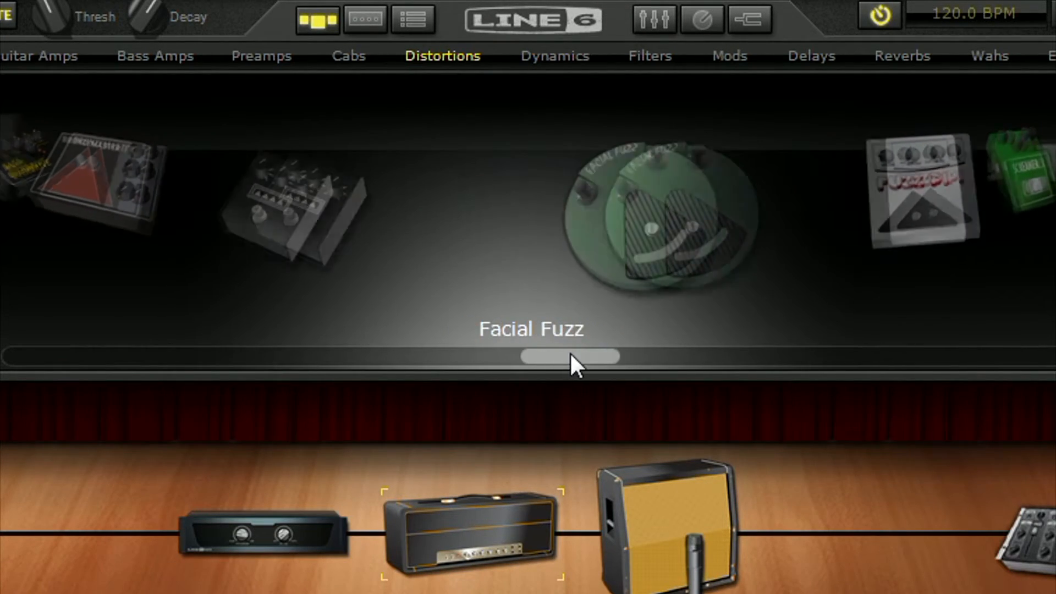
drag(572, 356, 507, 374)
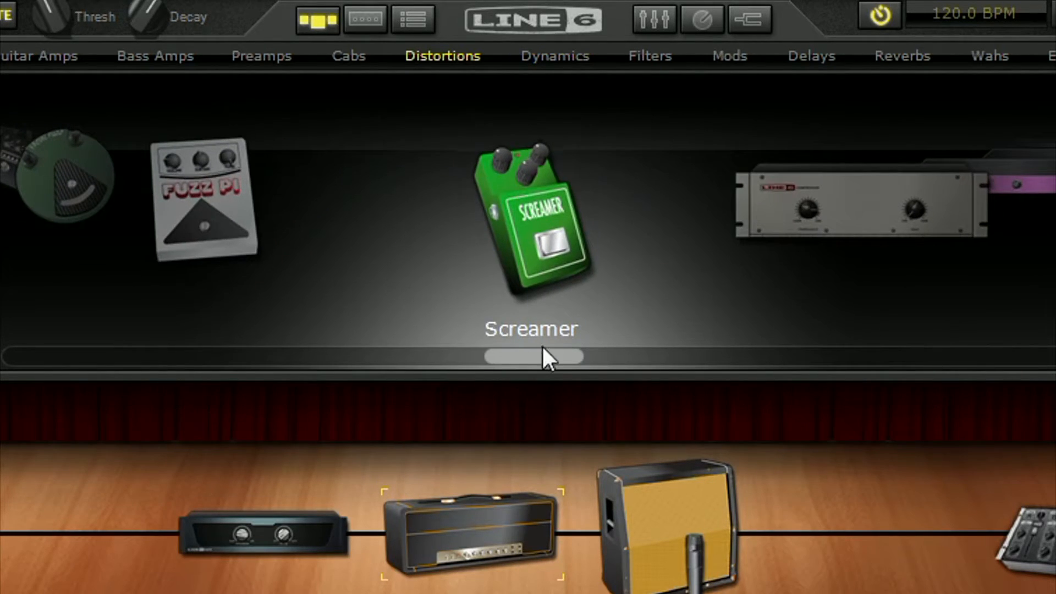
mouse_move(533, 354)
mouse_down()
mouse_move(514, 362)
mouse_move(668, 354)
mouse_move(500, 356)
mouse_move(537, 360)
mouse_up()
drag(495, 258, 359, 500)
double_click(374, 533)
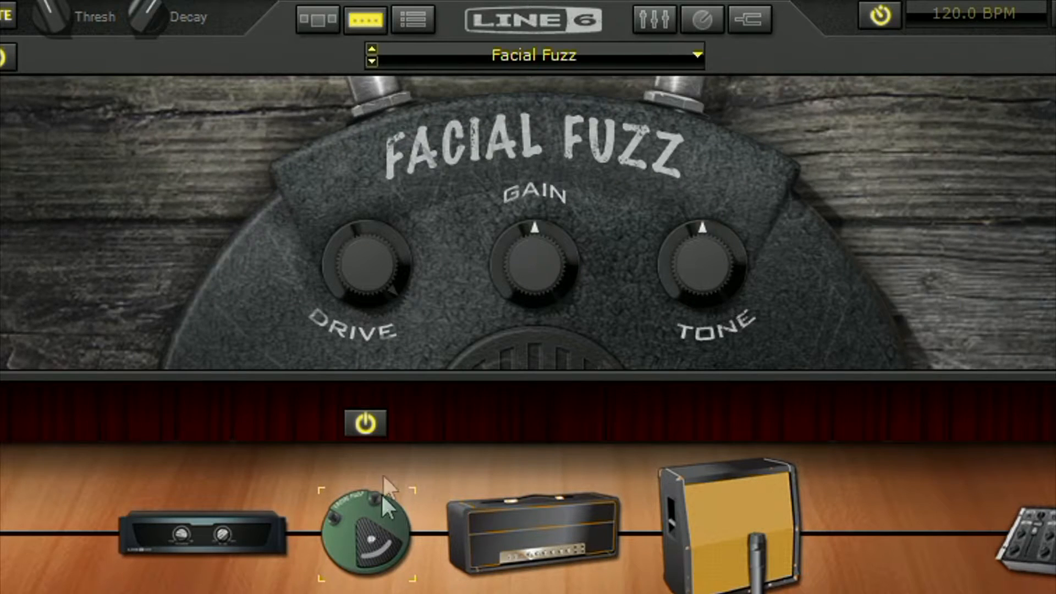
Lower the Facial Fuzz's drive to below midway, try its gain at 35%, and raise the gain above midway
drag(353, 254, 368, 334)
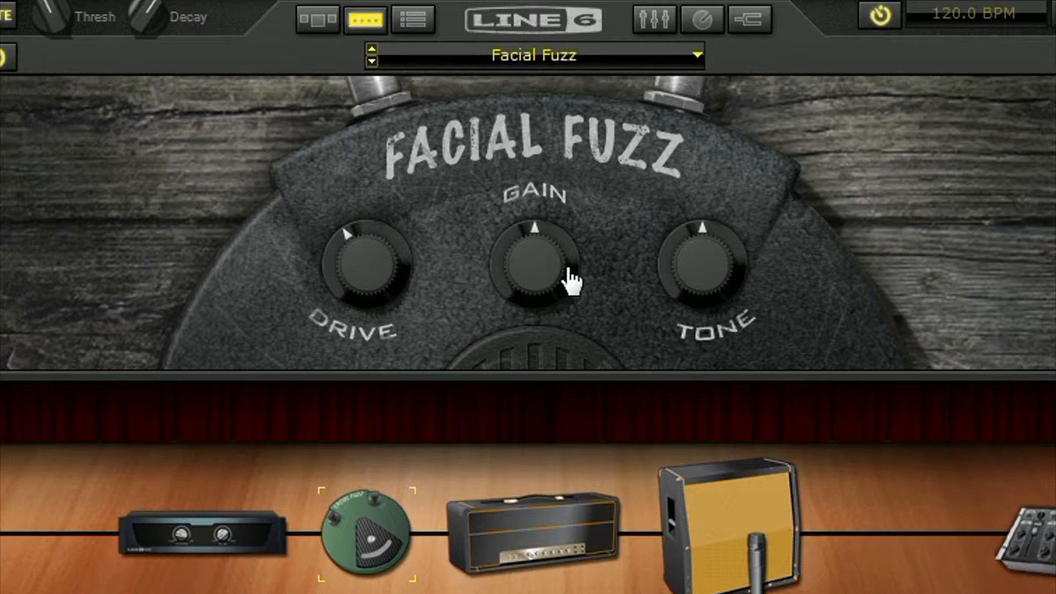
mouse_move(555, 285)
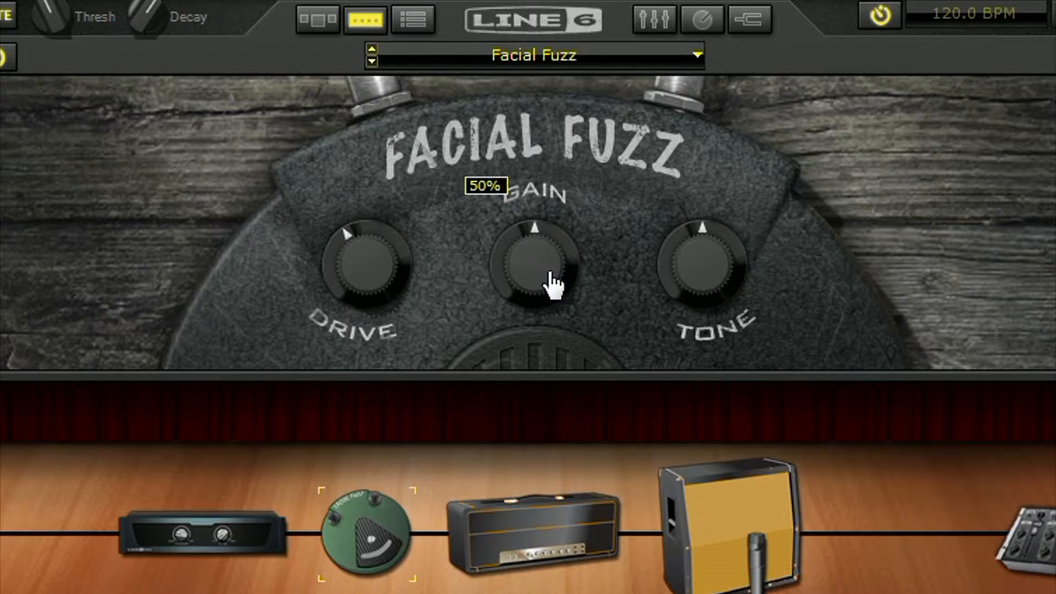
drag(497, 262, 499, 275)
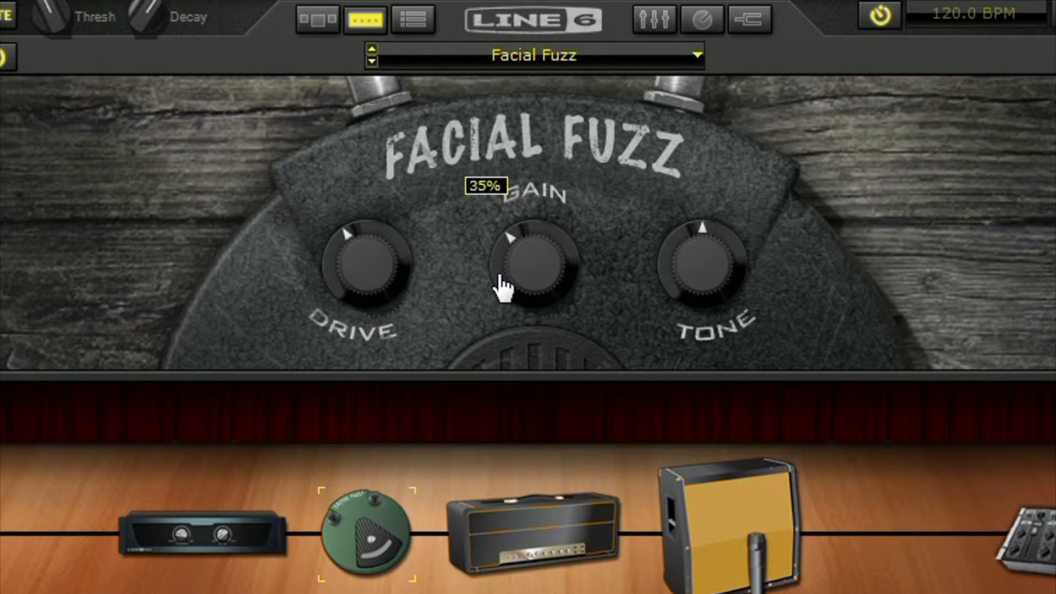
drag(500, 287, 504, 236)
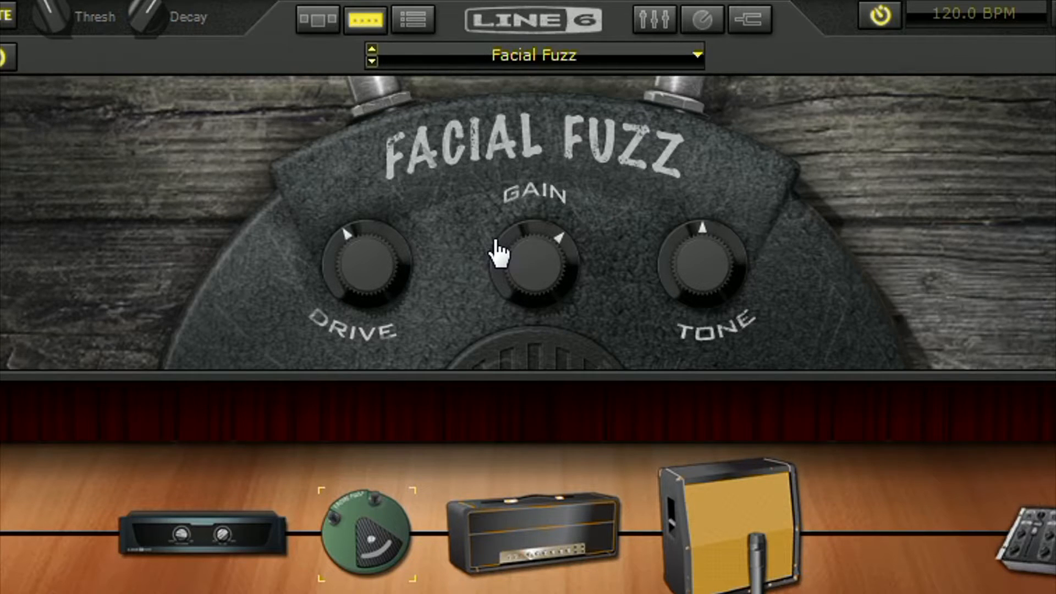
Fine-tune the Facial Fuzz's drive and raise its tone above midway
drag(367, 245, 363, 231)
drag(699, 272, 692, 263)
drag(695, 276, 680, 294)
drag(673, 273, 668, 233)
Raise the Plexi Lead 100's gain slightly and trim the Facial Fuzz's drive to just below midway
click(563, 527)
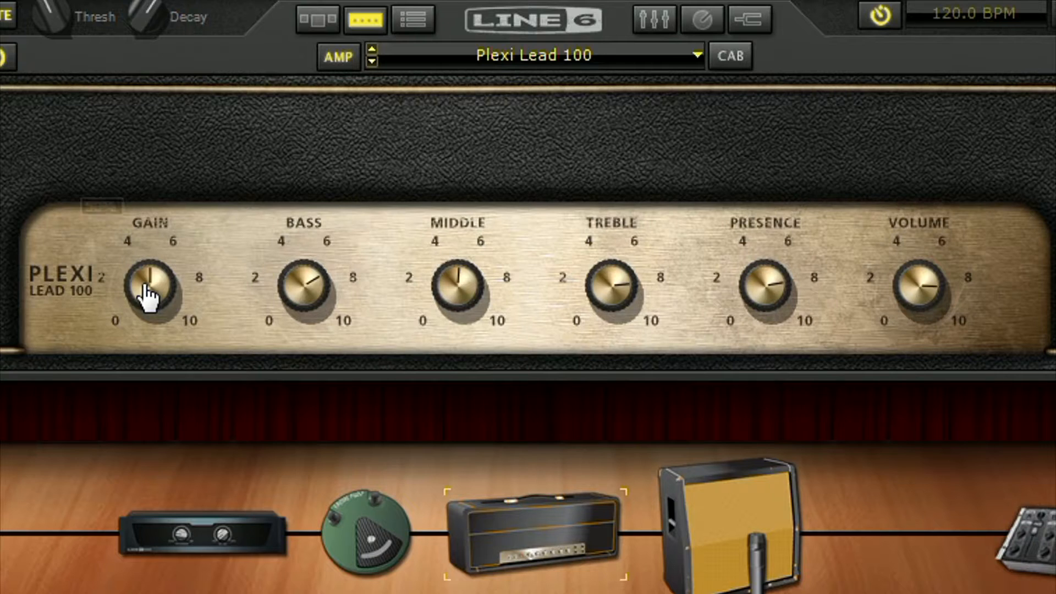
mouse_move(146, 292)
drag(145, 301, 142, 263)
click(374, 553)
drag(352, 259, 349, 271)
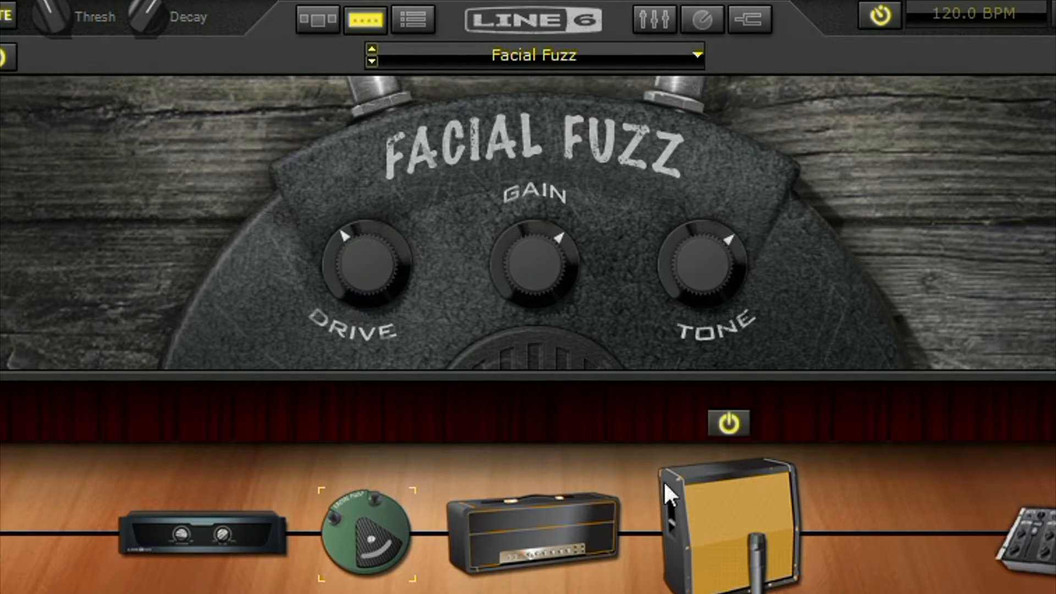
Switch the cabinet to 4x12 Brit Celest T-75s with the 57 Off Axis microphone and a room level of 39%
click(764, 539)
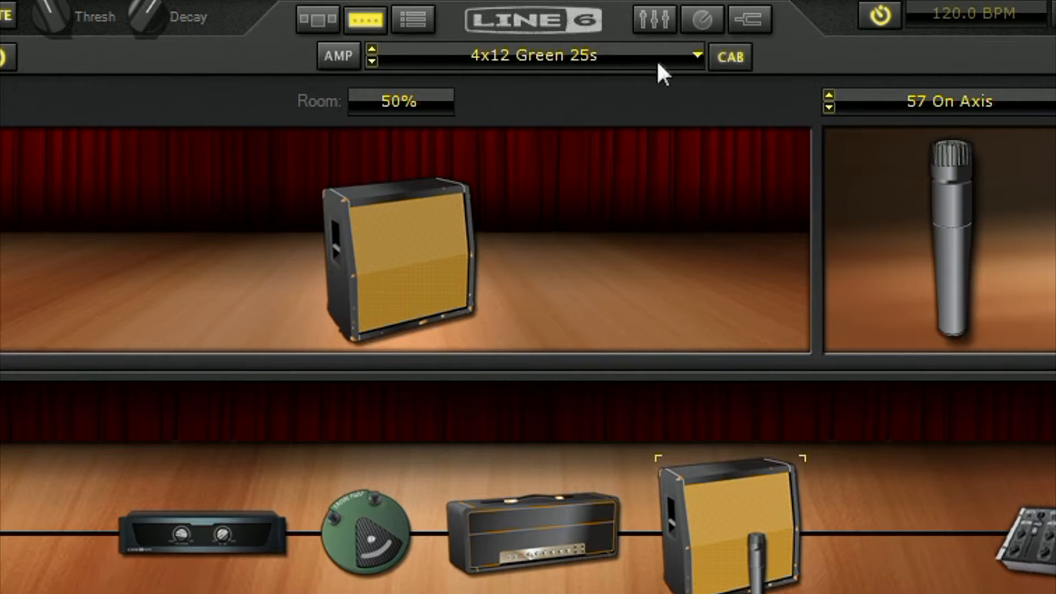
click(694, 56)
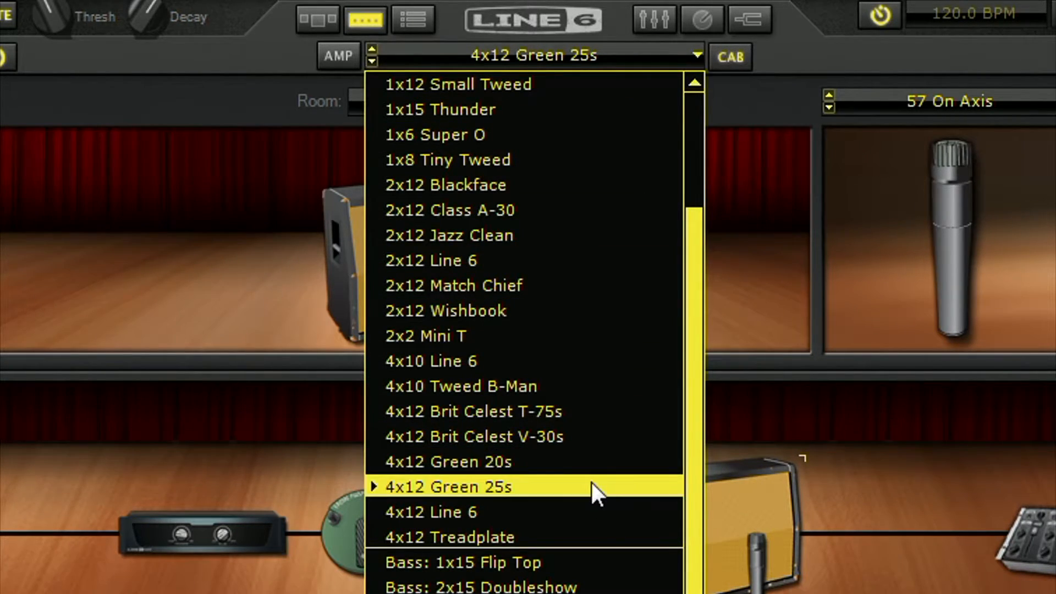
scroll(593, 479, up, 2)
scroll(593, 478, down, 2)
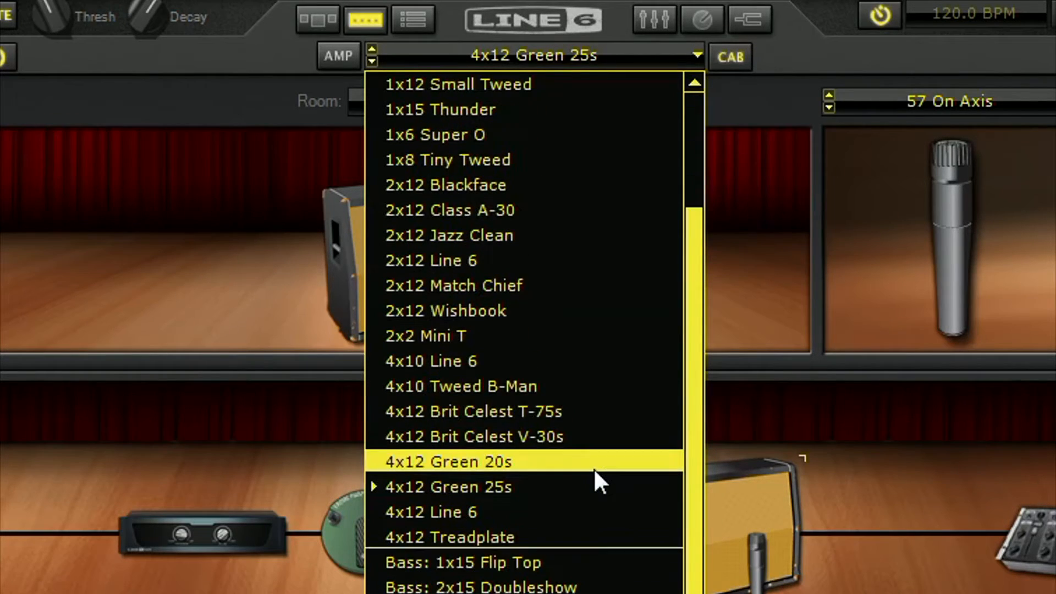
click(538, 408)
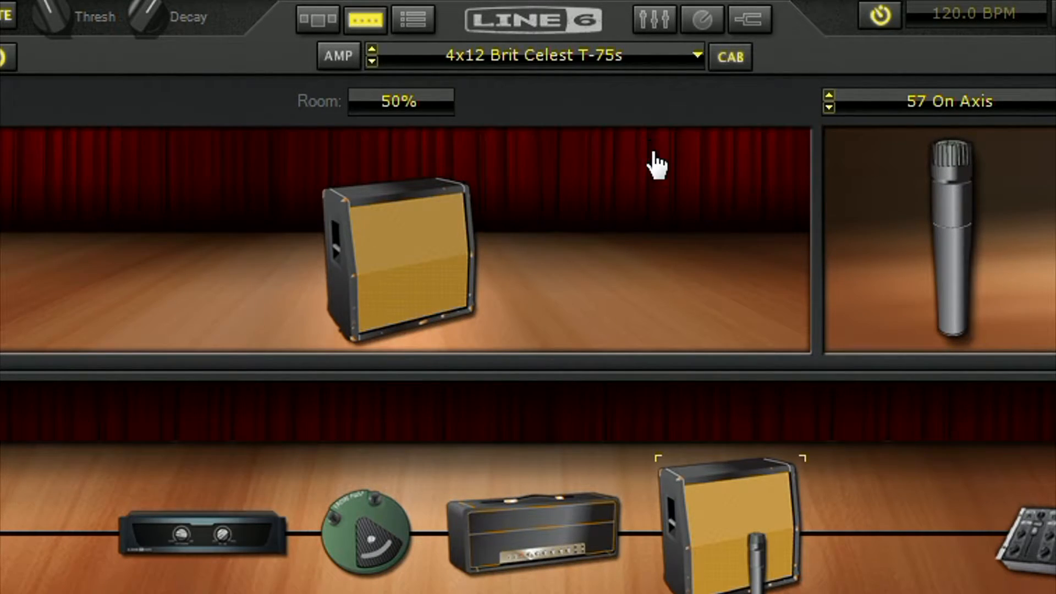
click(972, 99)
click(916, 154)
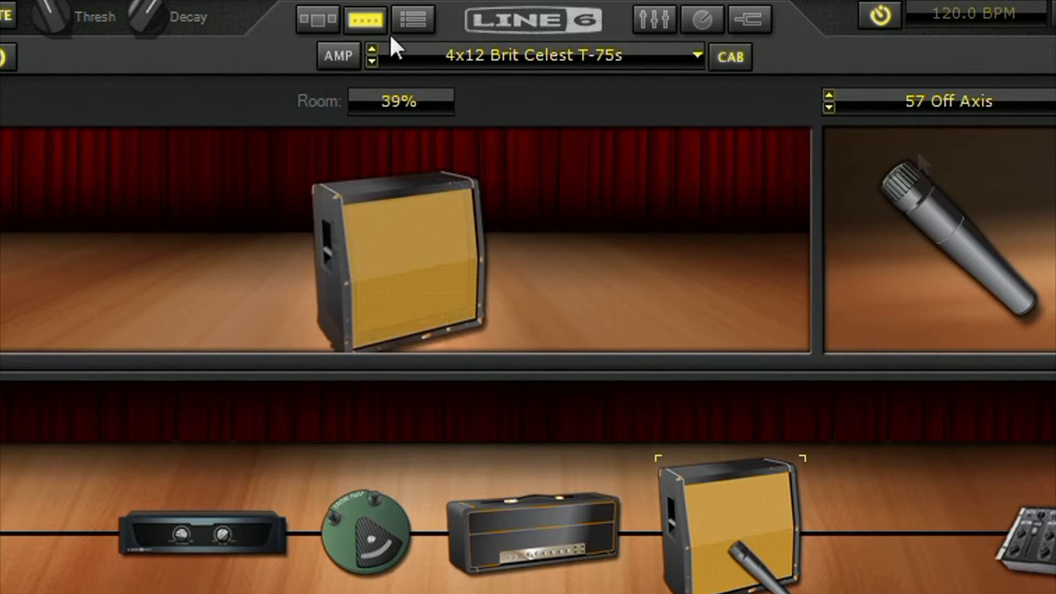
Add a Tube Echo delay to the signal chain after the cabinet and show its controls
click(413, 20)
click(319, 20)
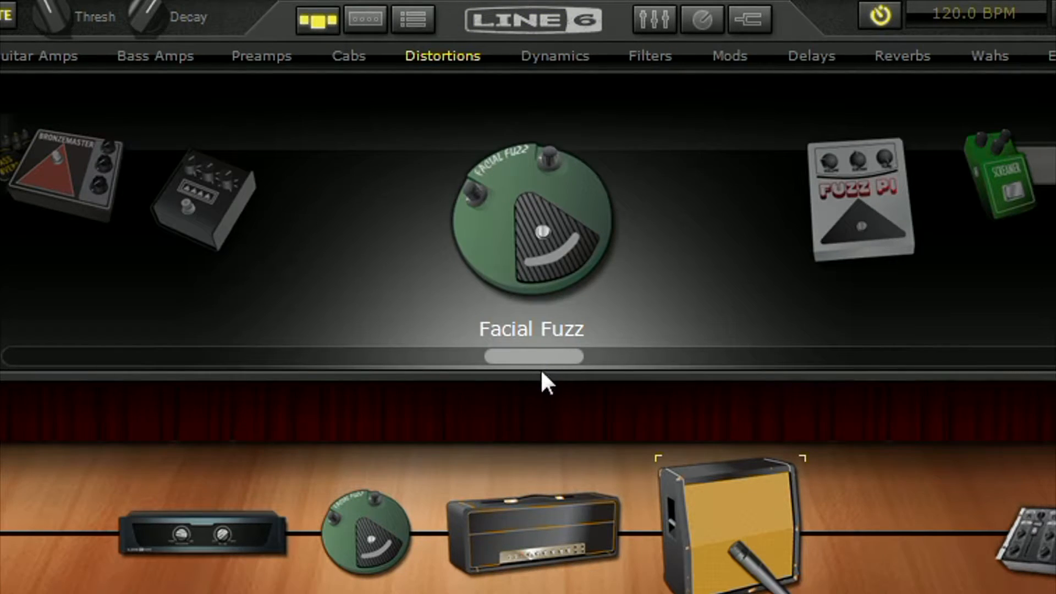
scroll(641, 344, down, 20)
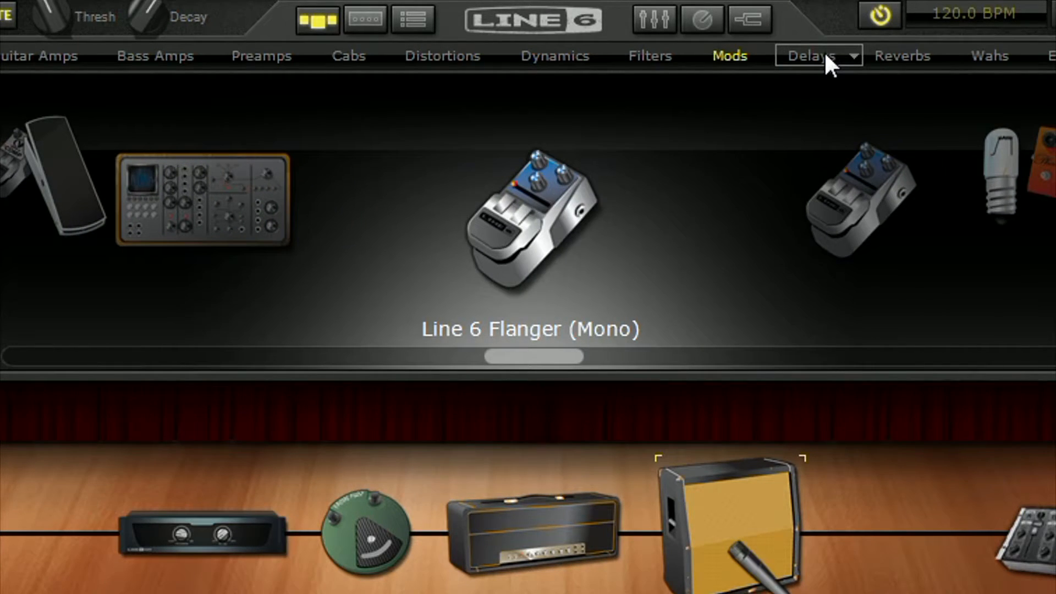
click(854, 54)
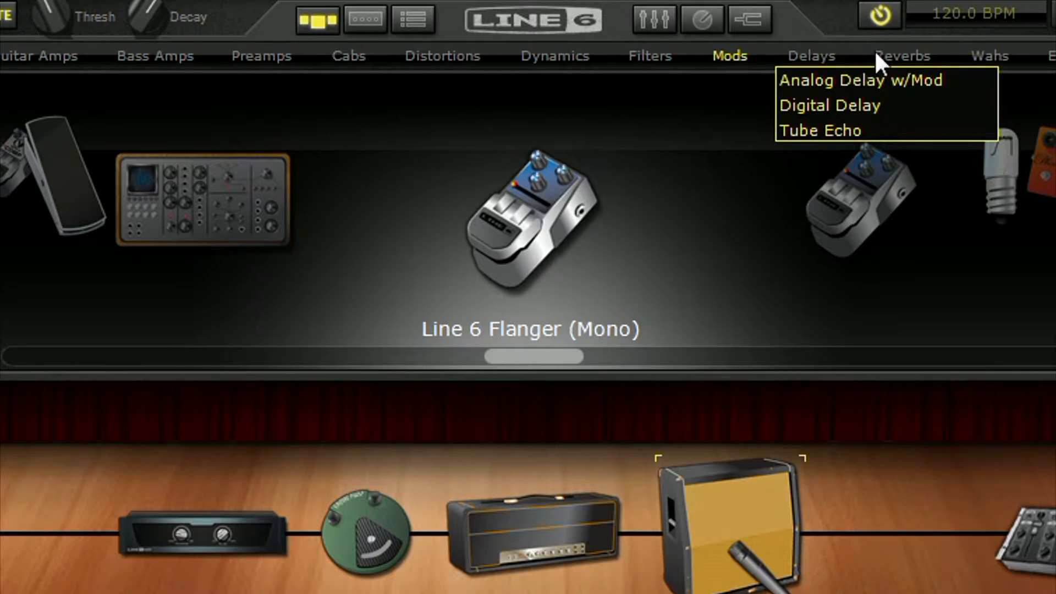
click(854, 131)
drag(600, 282, 906, 530)
click(823, 553)
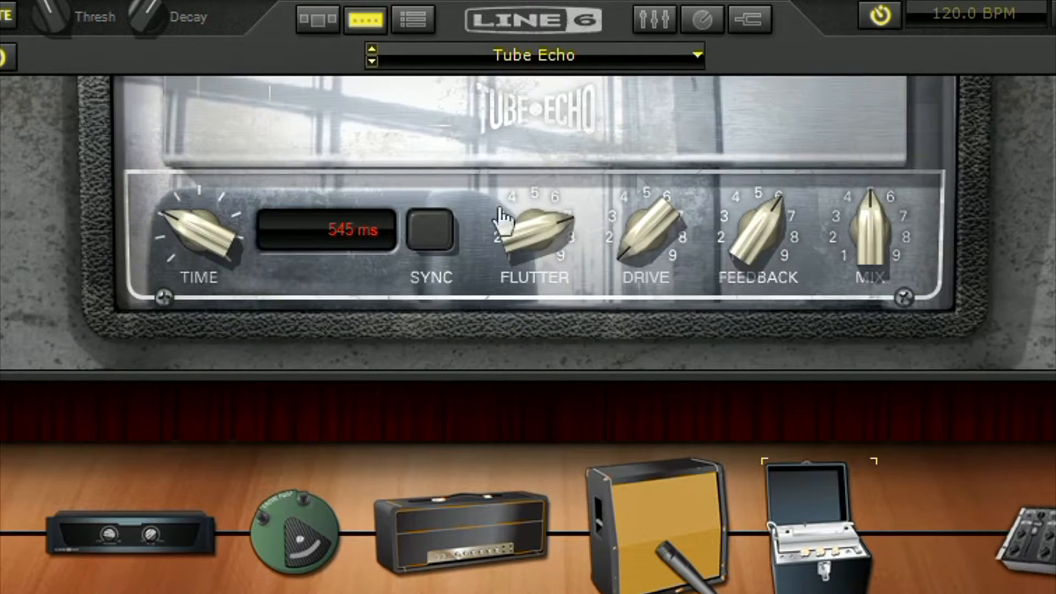
Lower the Tube Echo's time, mix, flutter and feedback
drag(200, 232, 212, 250)
drag(870, 231, 870, 248)
drag(536, 231, 536, 247)
drag(747, 253, 761, 297)
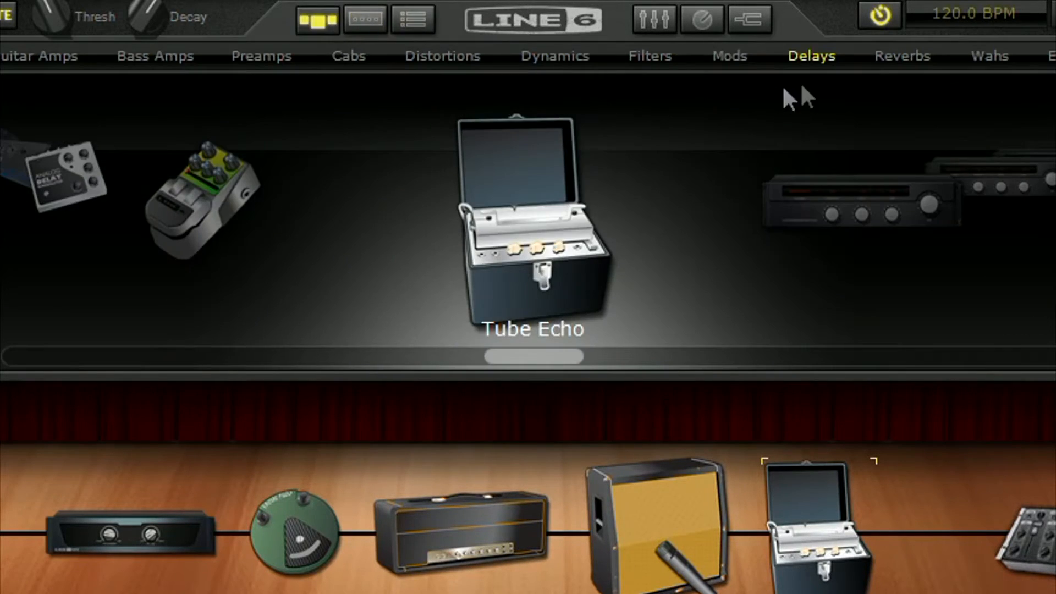
Add a Slap Plate reverb after the Tube Echo and lower its mix well below midway
click(922, 55)
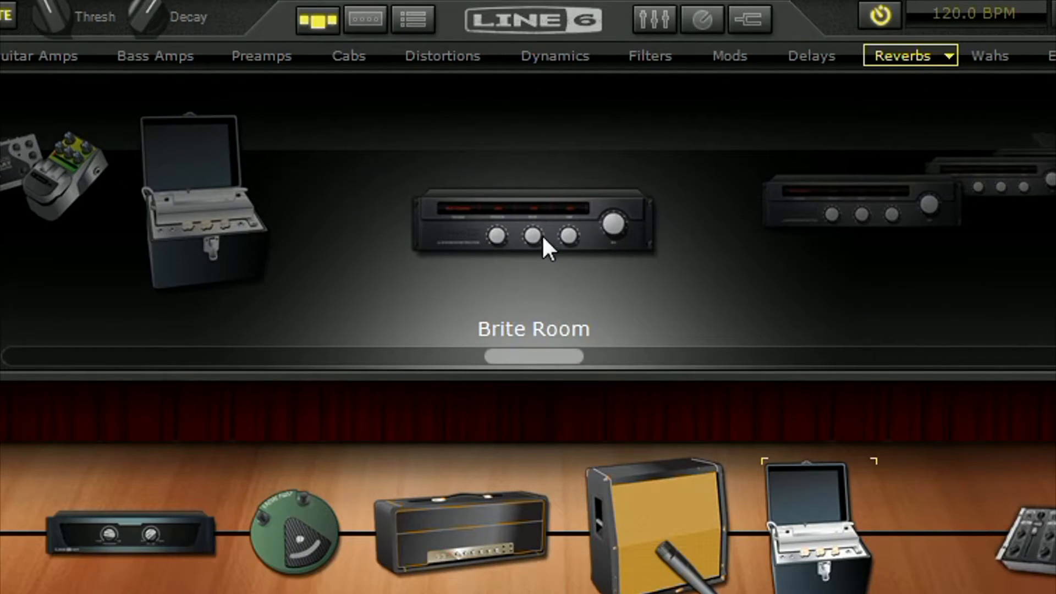
drag(490, 357, 550, 358)
drag(493, 237, 861, 533)
double_click(860, 533)
mouse_move(905, 237)
drag(905, 236, 905, 256)
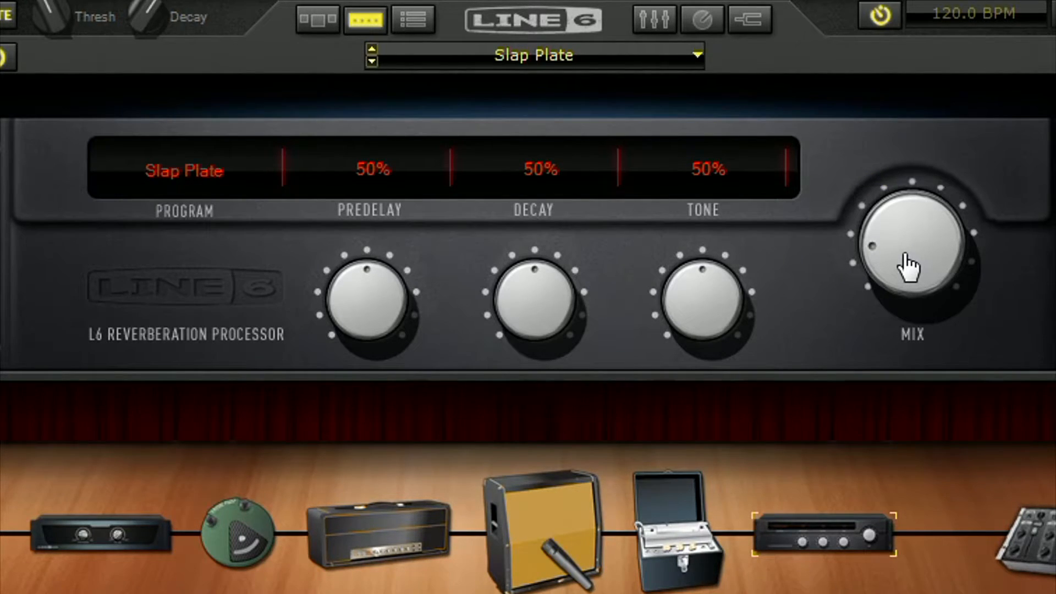
Replace the Facial Fuzz in the chain with the Classic Distortion model
click(235, 529)
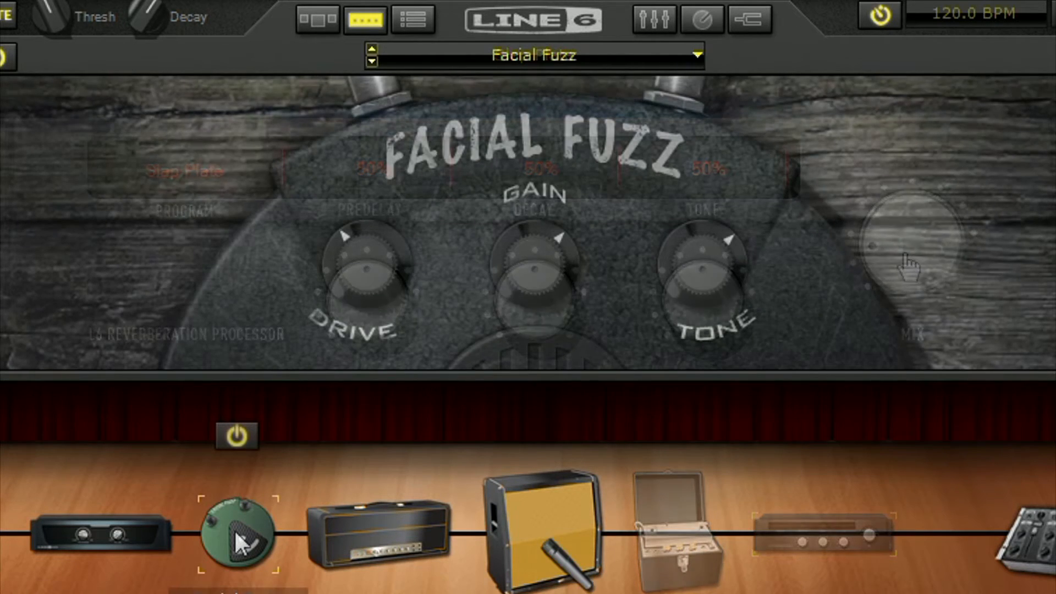
right_click(230, 530)
mouse_move(308, 591)
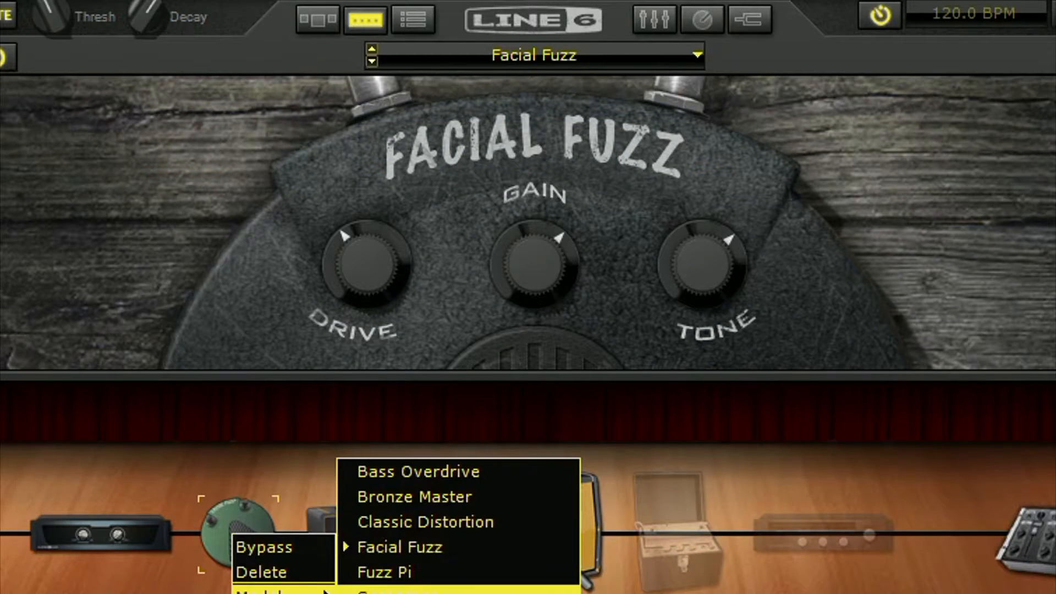
click(402, 524)
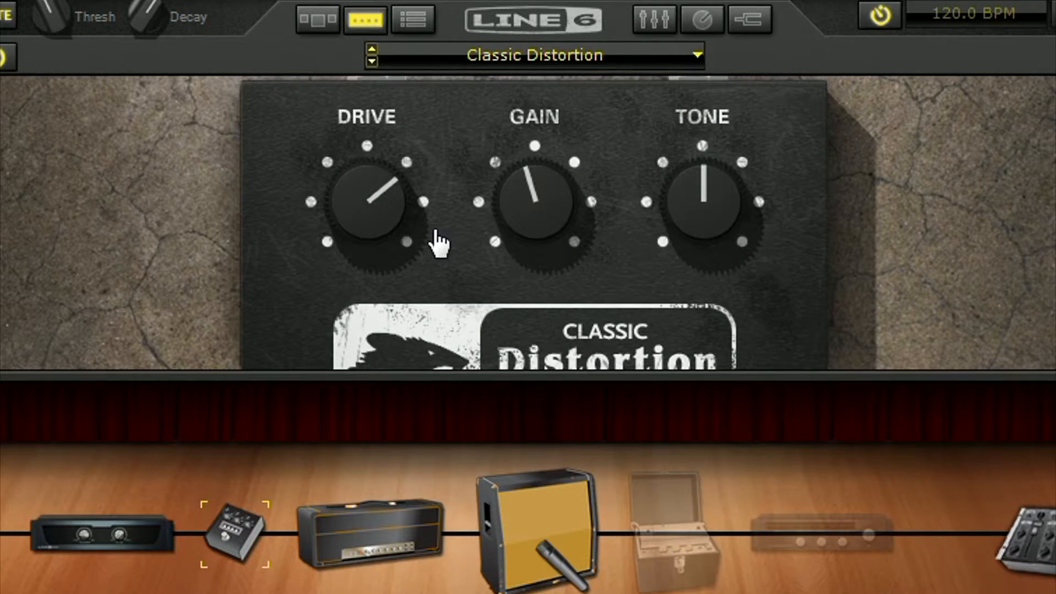
Set the Classic Distortion's drive just below midway, trying 33% on the way, and reduce its gain and tone to below midway
mouse_move(437, 232)
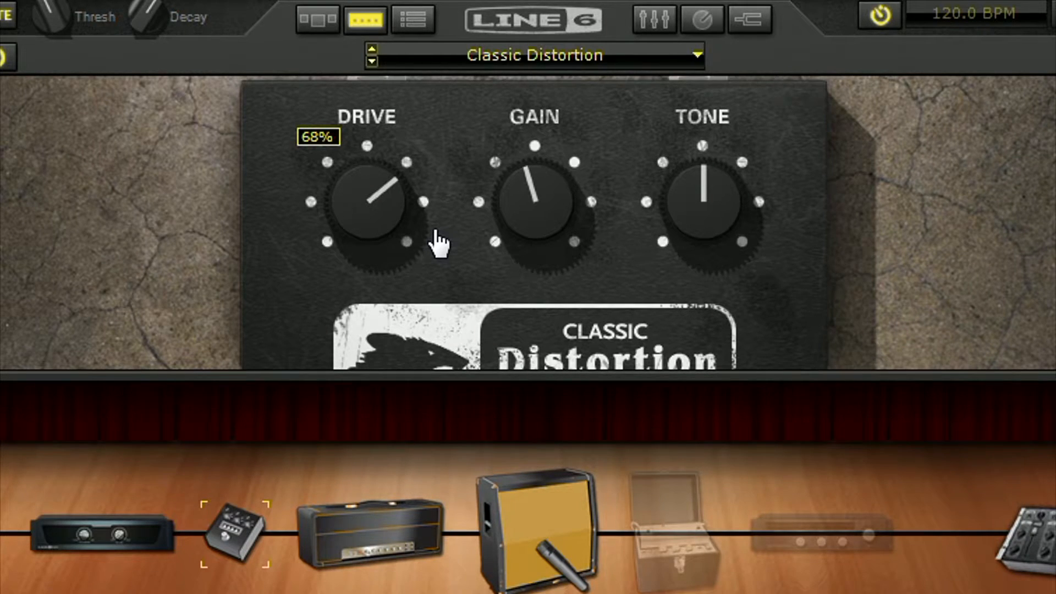
drag(389, 200, 388, 228)
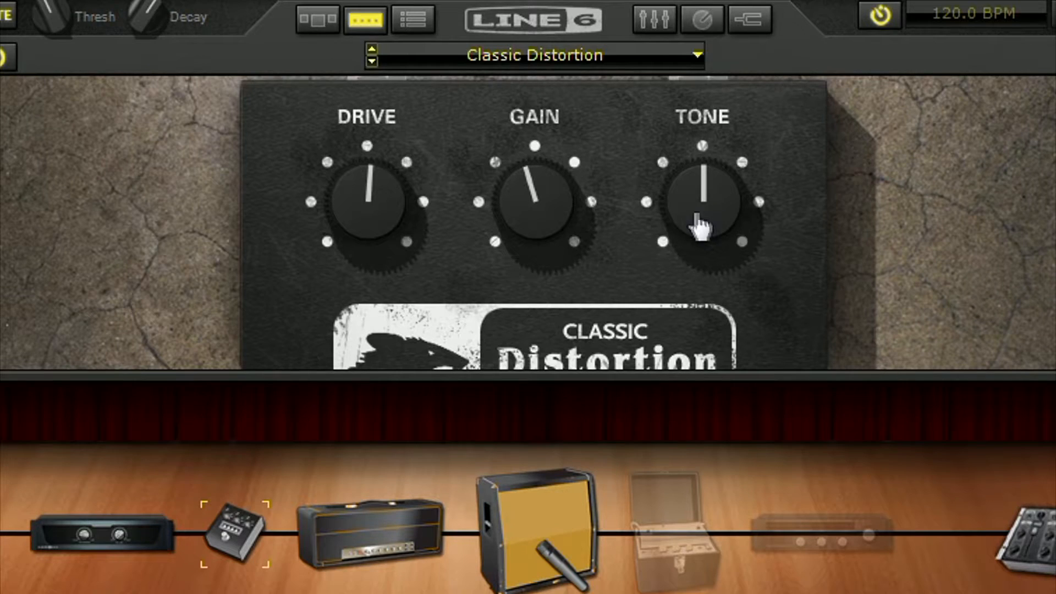
drag(670, 207, 669, 228)
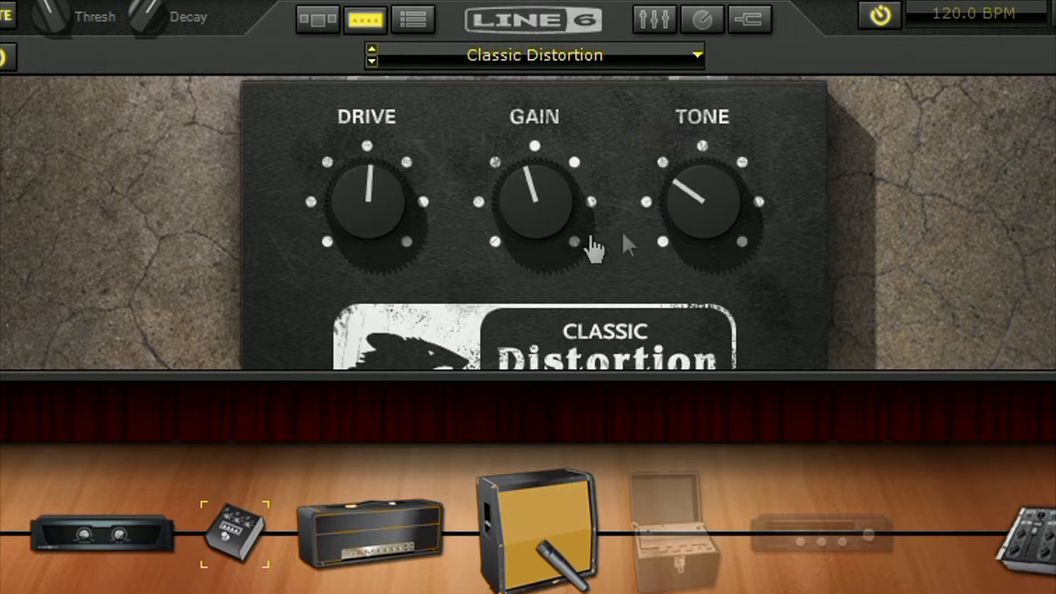
drag(364, 196, 368, 226)
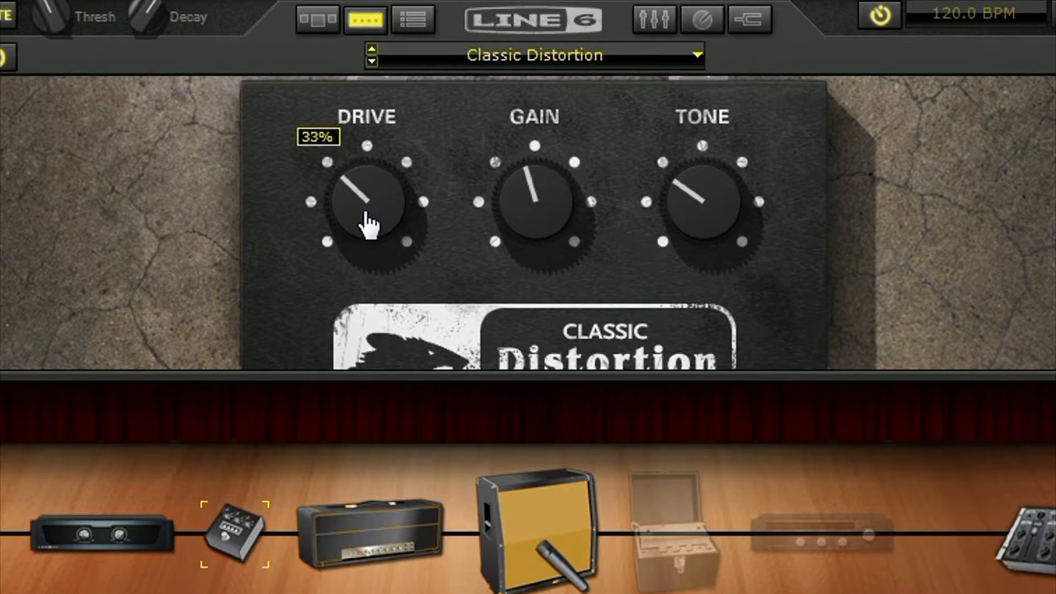
drag(365, 223, 361, 180)
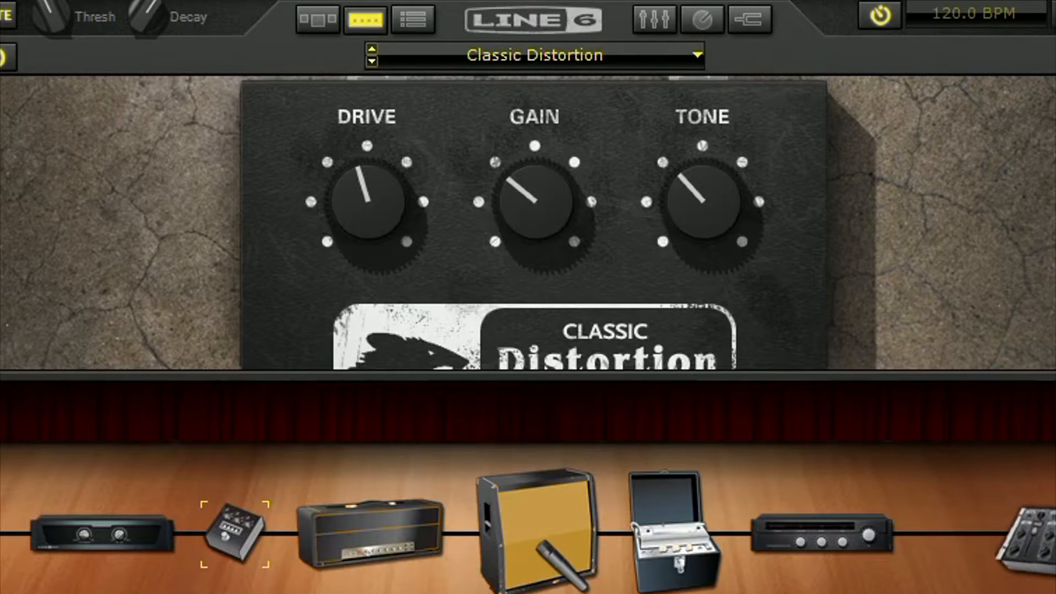
Start a new tone with an empty signal chain and add a Noise Gate to it
click(336, 1)
click(348, 2)
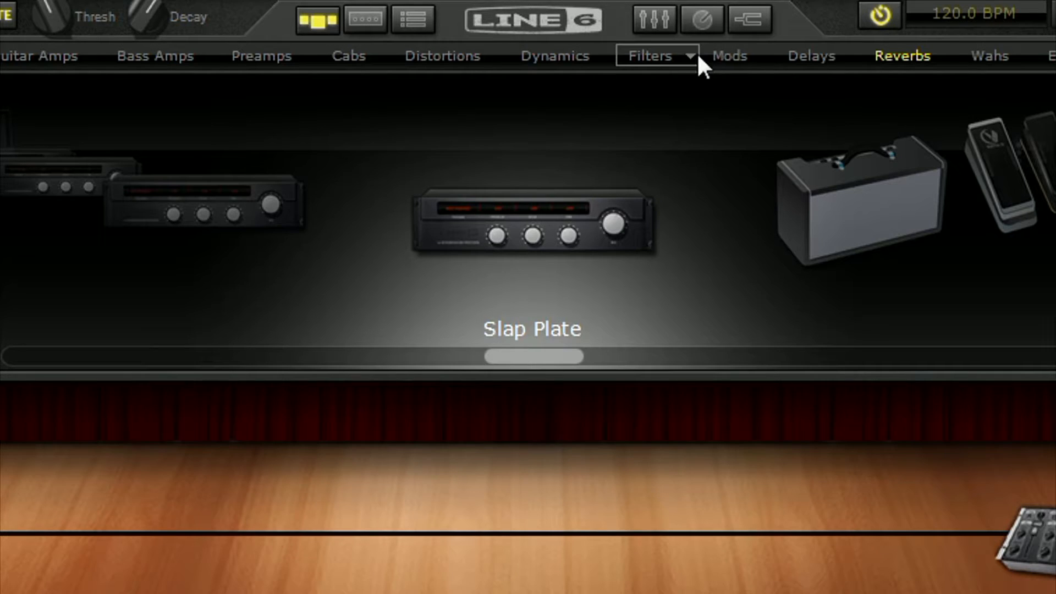
click(605, 58)
click(566, 155)
drag(551, 214, 226, 547)
Lower the Noise Gate's decay slightly and fine-tune its threshold to just below midway
double_click(414, 524)
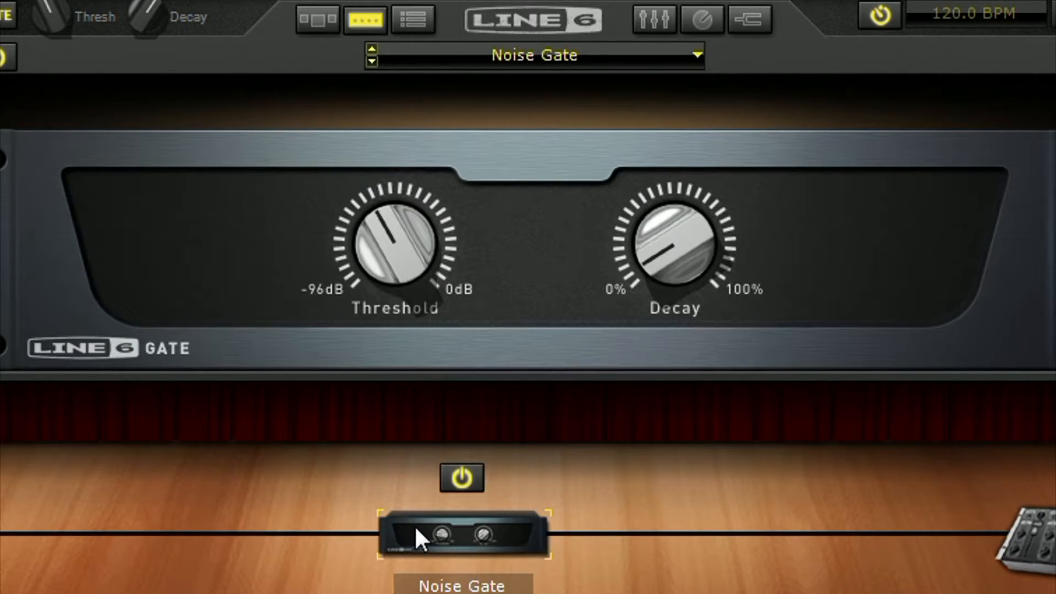
drag(658, 288, 649, 271)
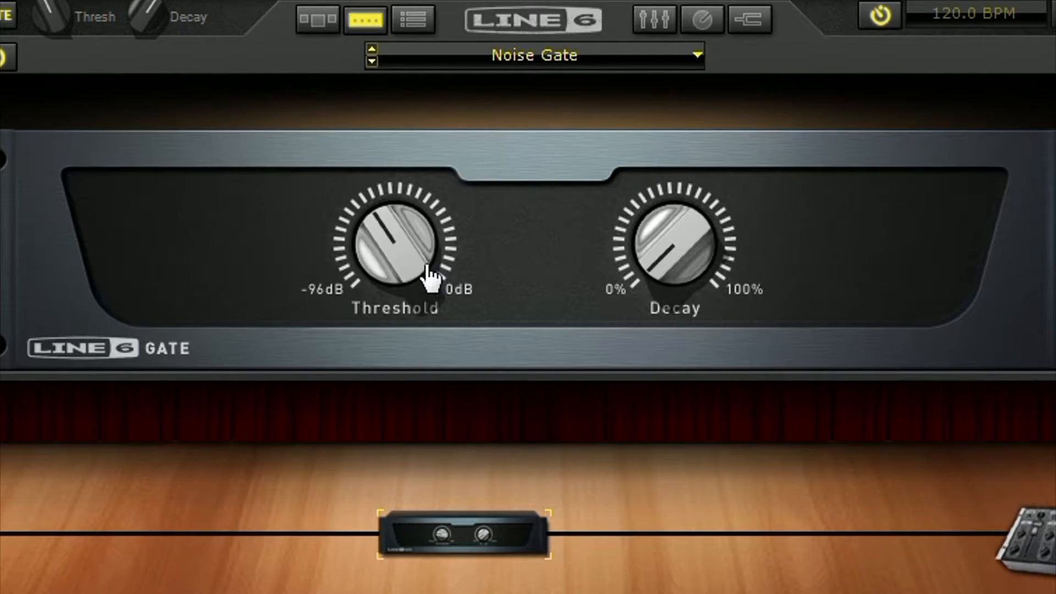
drag(392, 260, 390, 248)
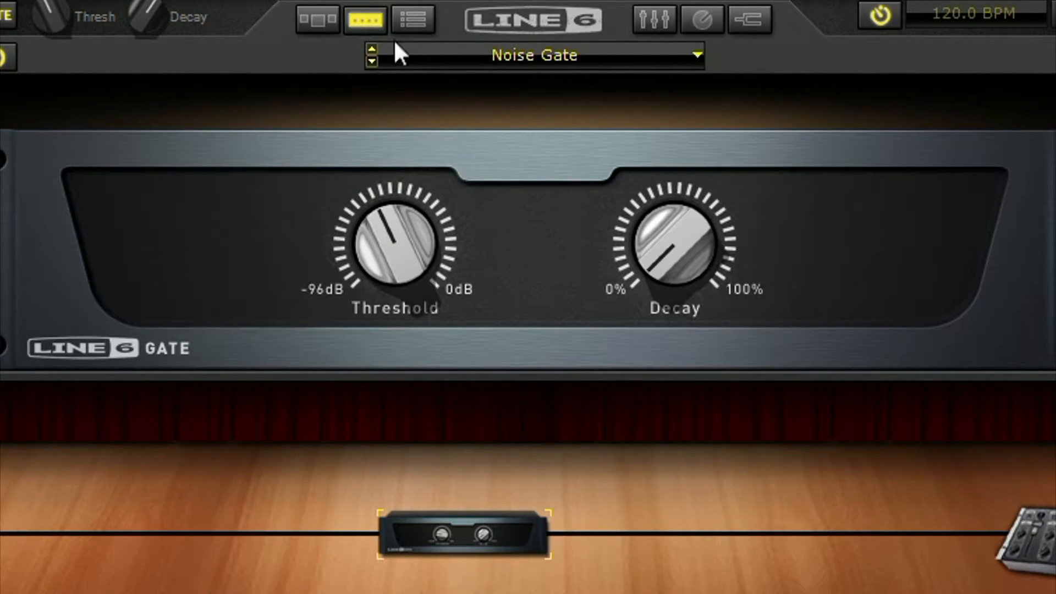
Add the 2001 Treadplate Dual guitar amp after the Noise Gate and show its controls
click(328, 26)
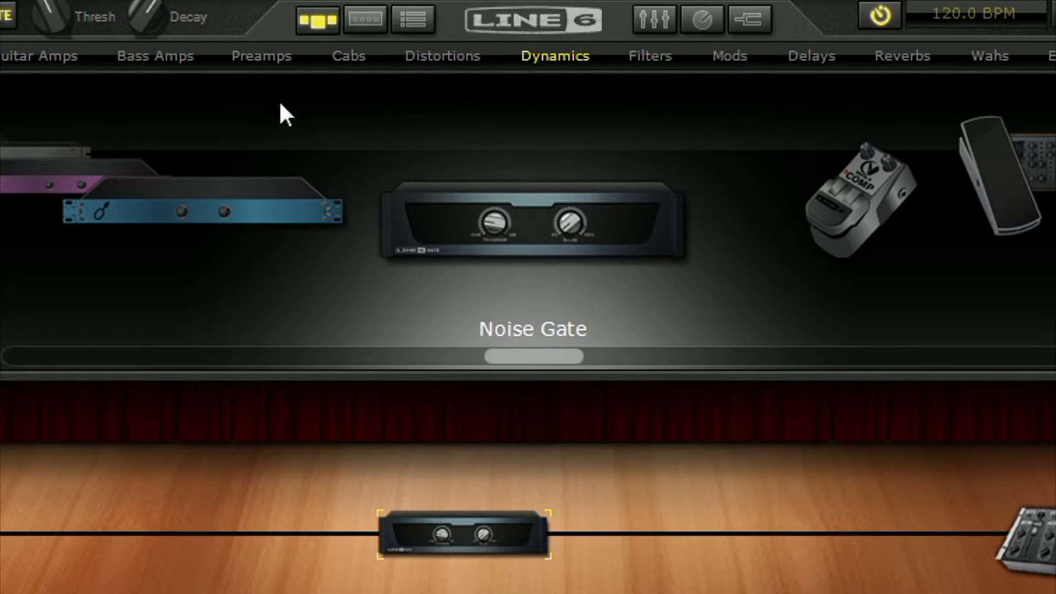
click(90, 57)
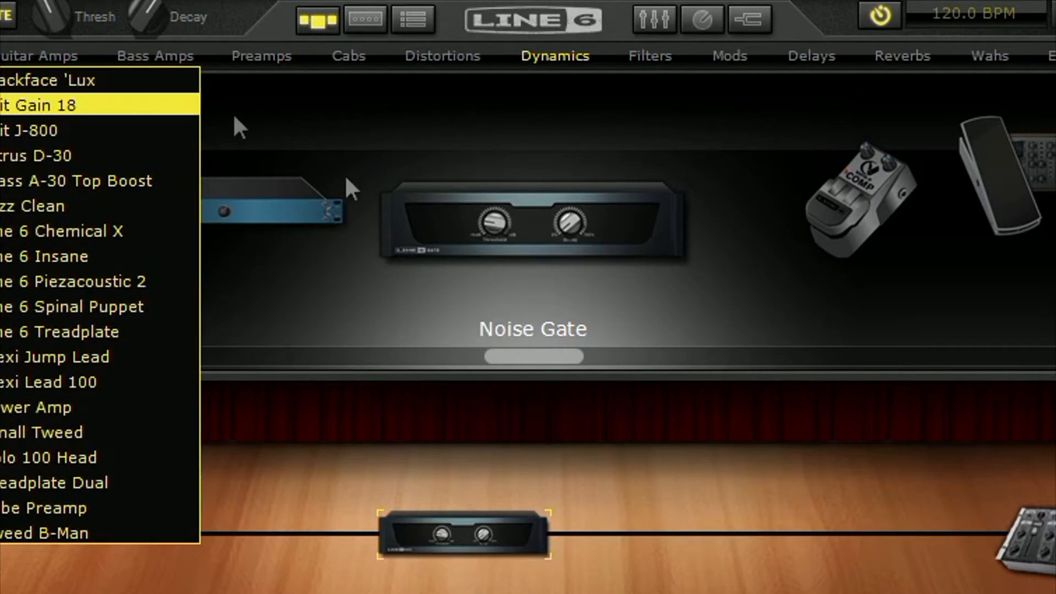
scroll(45, 58, down, 2)
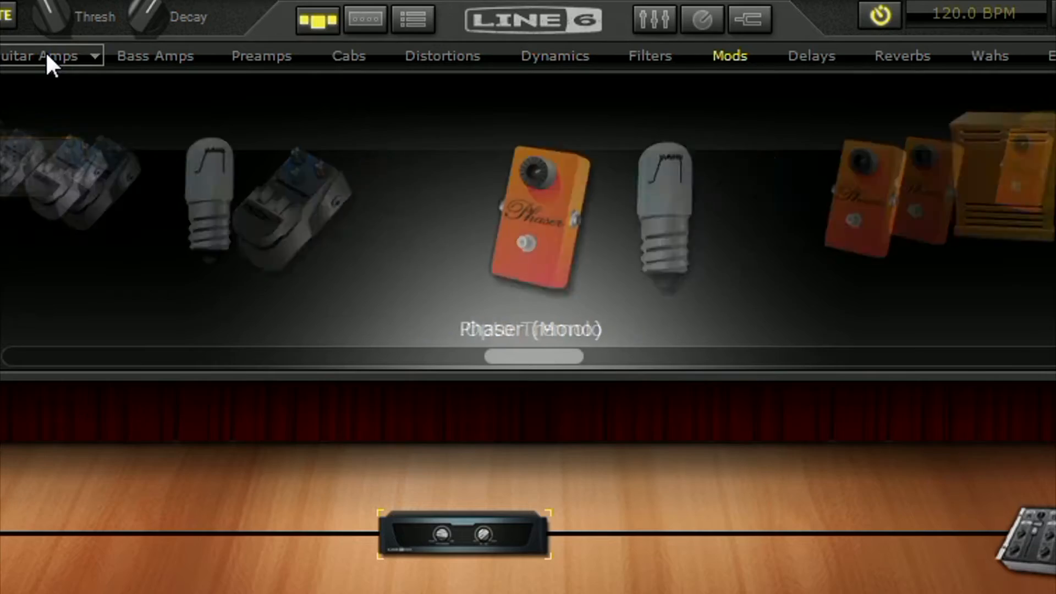
drag(589, 361, 561, 364)
drag(552, 325, 669, 500)
drag(541, 355, 563, 365)
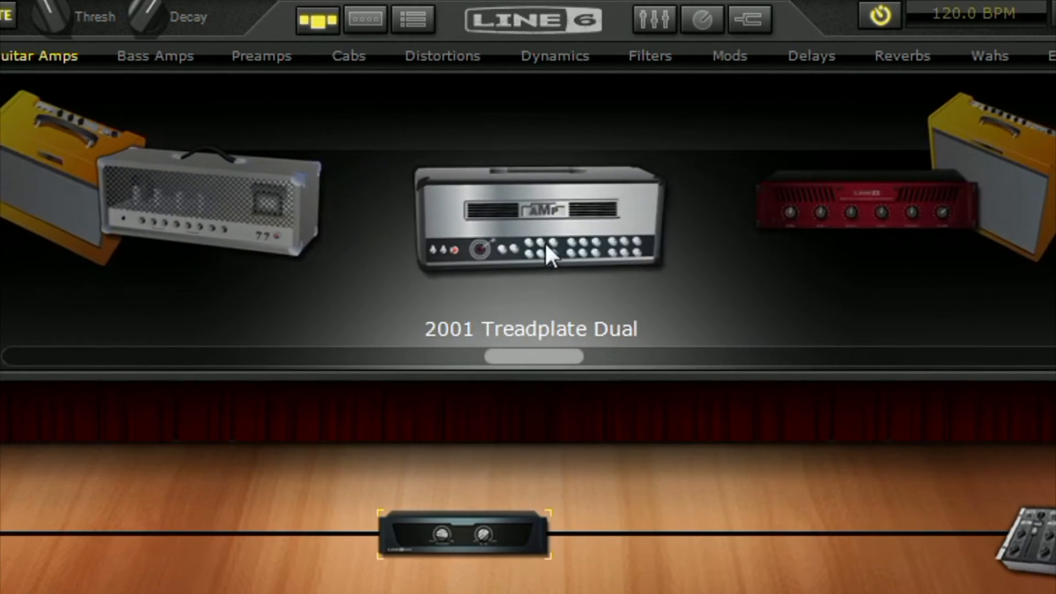
drag(521, 227, 560, 524)
double_click(549, 539)
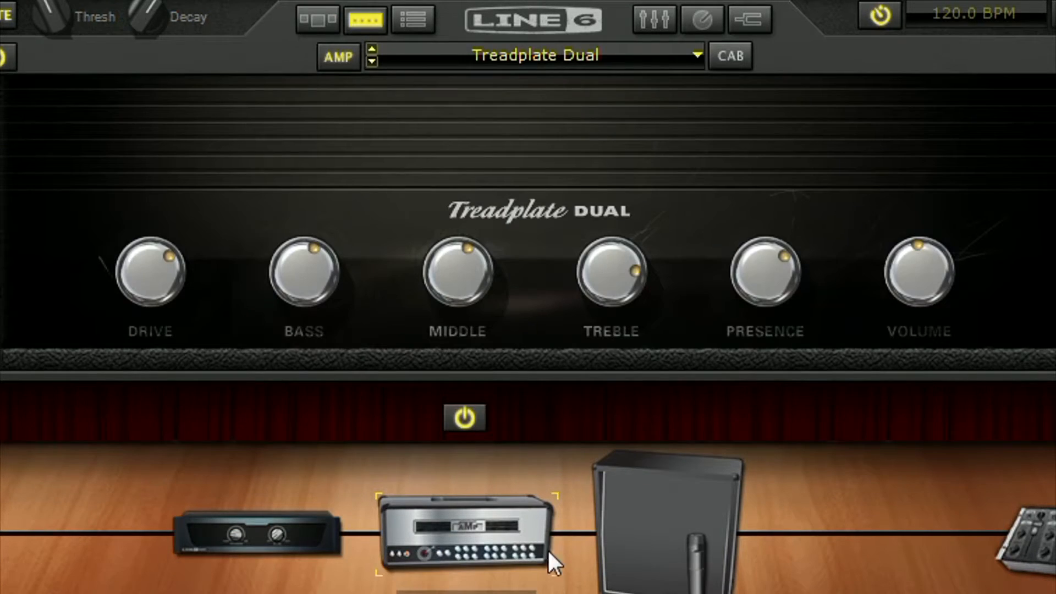
Set the Treadplate Dual's drive to 49%, center bass, middle, treble and presence, and raise the volume well above midway
drag(137, 276, 134, 295)
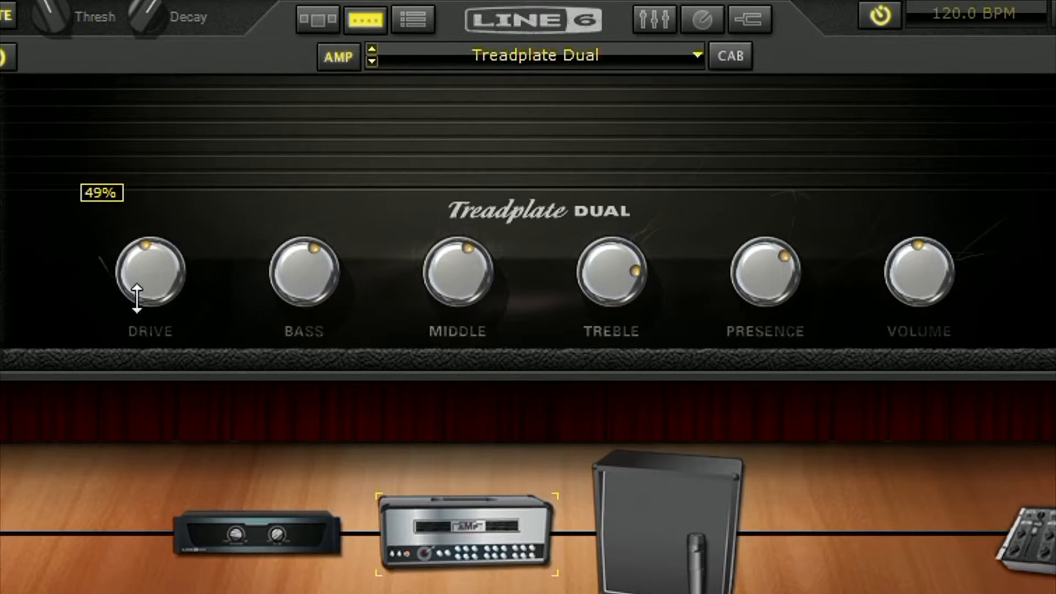
drag(304, 282, 302, 288)
drag(477, 284, 475, 293)
drag(597, 285, 593, 312)
drag(757, 283, 754, 302)
drag(911, 295, 905, 259)
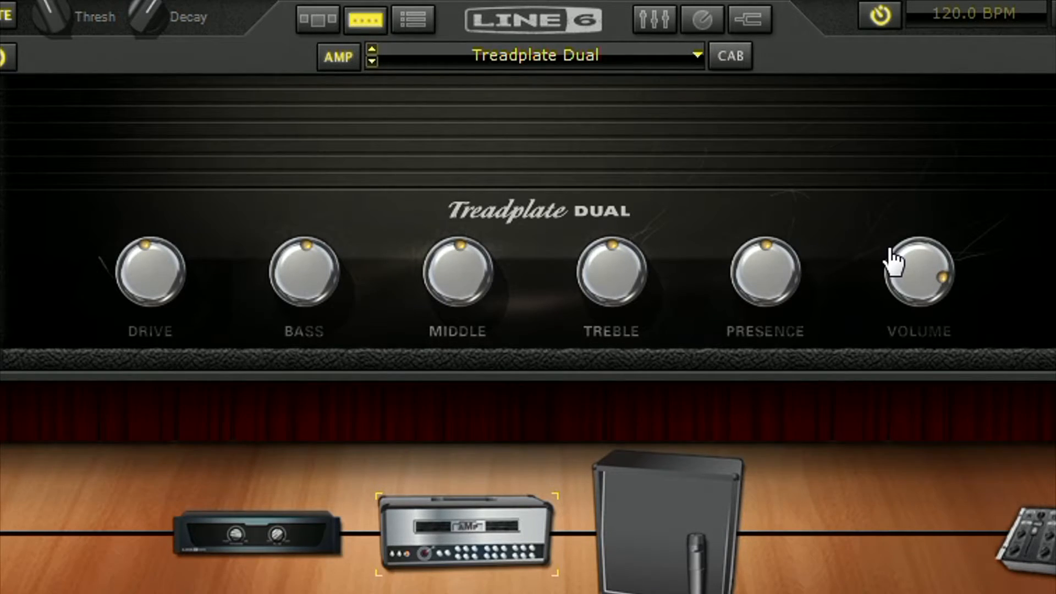
Set the 4x12 Treadplate cabinet's room level to 9%, try the 57 Off Axis microphone, and choose 57 On Axis
click(705, 501)
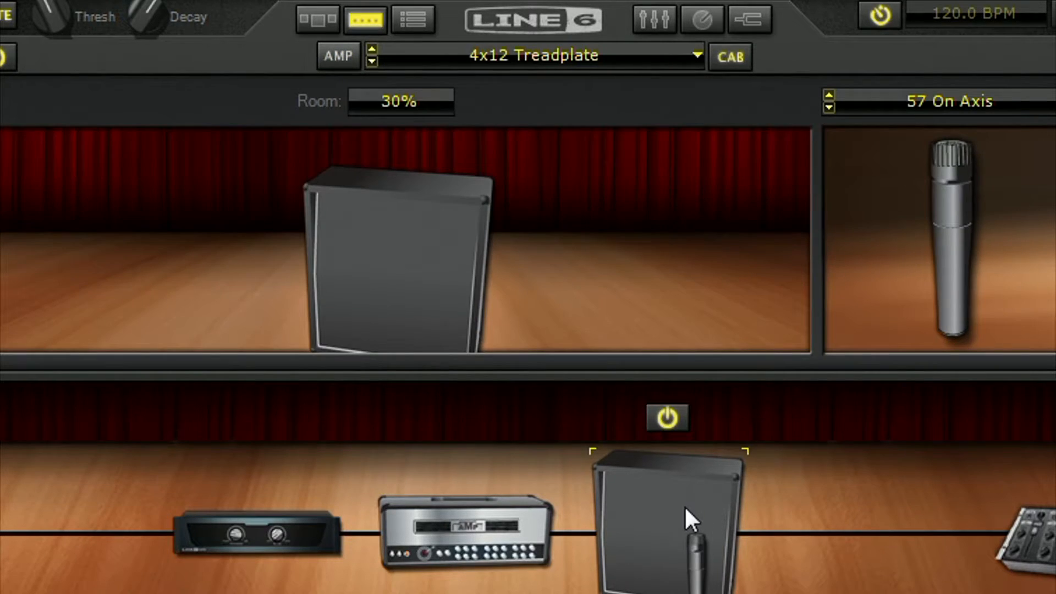
mouse_move(464, 224)
mouse_down()
mouse_move(472, 286)
mouse_move(472, 266)
mouse_up()
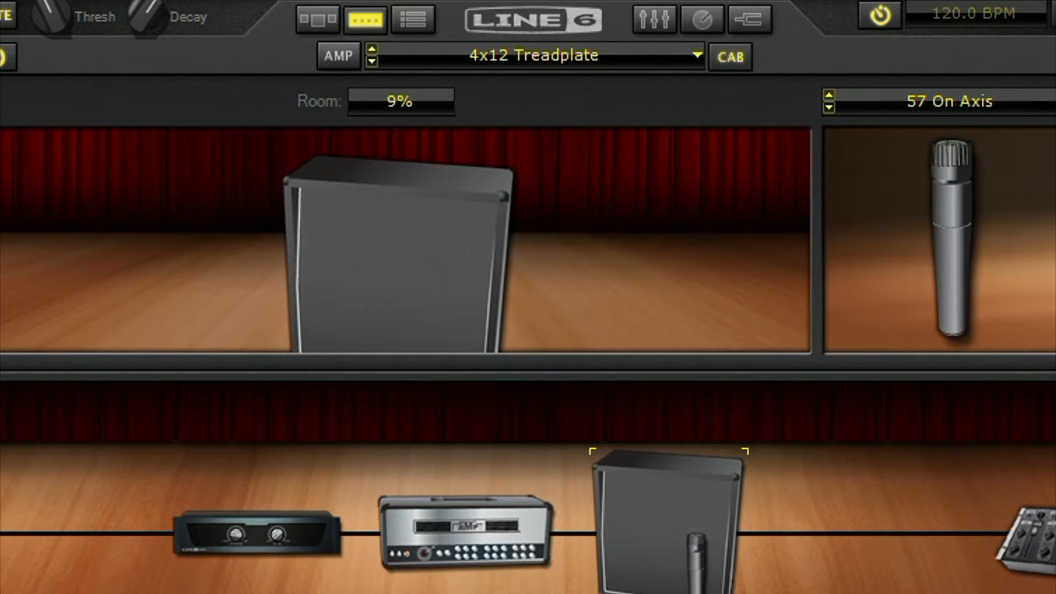
key(alt+f)
click(385, 79)
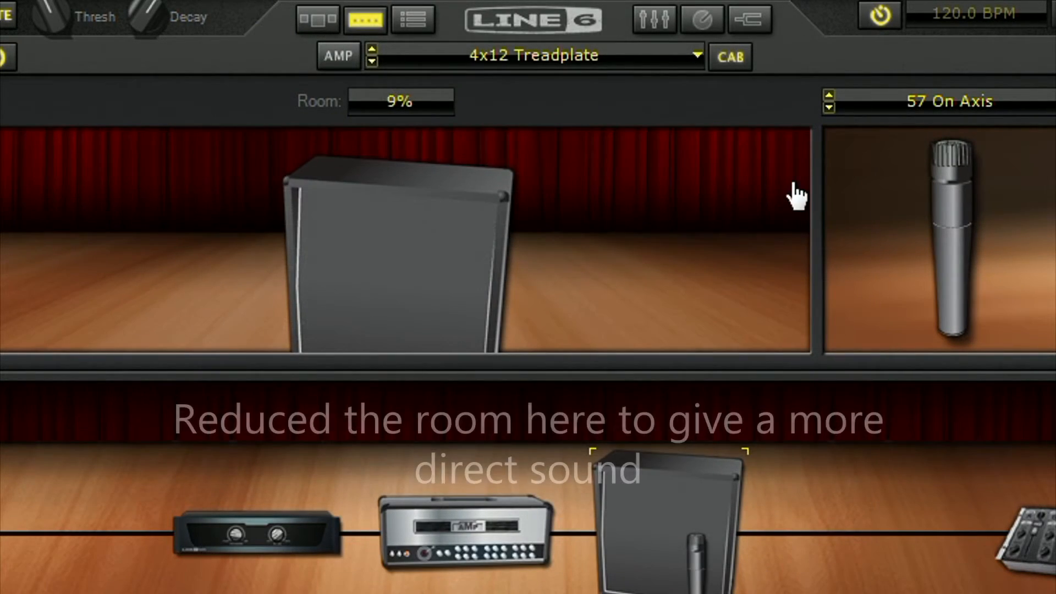
click(958, 99)
click(935, 160)
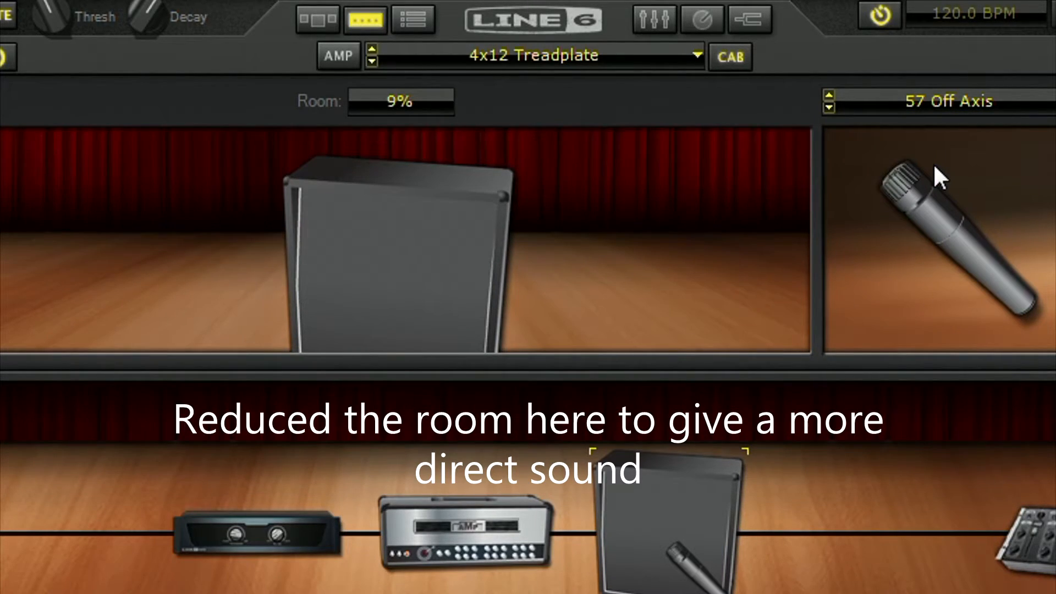
click(922, 103)
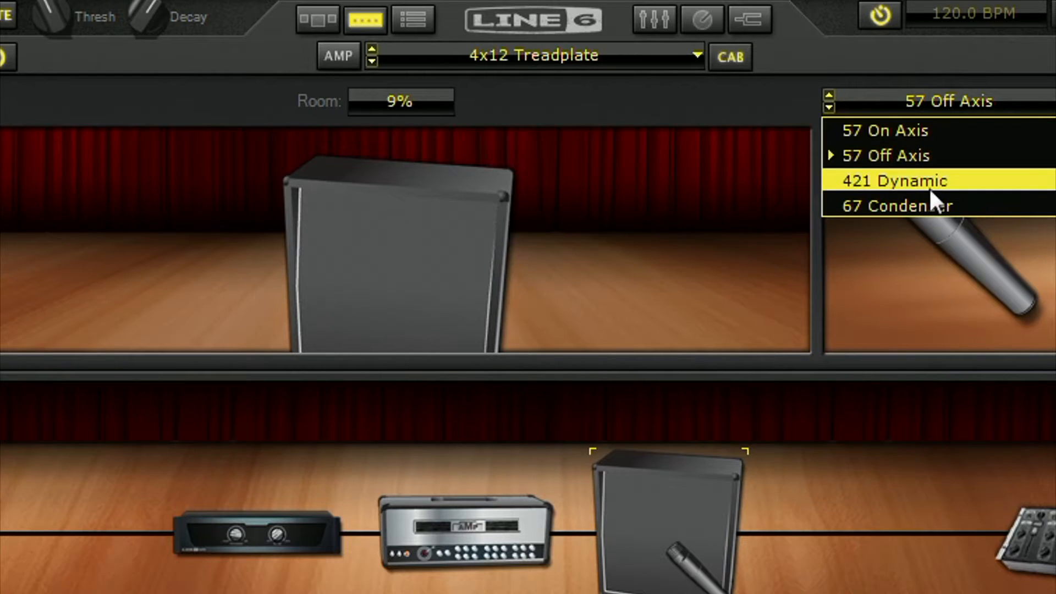
click(923, 134)
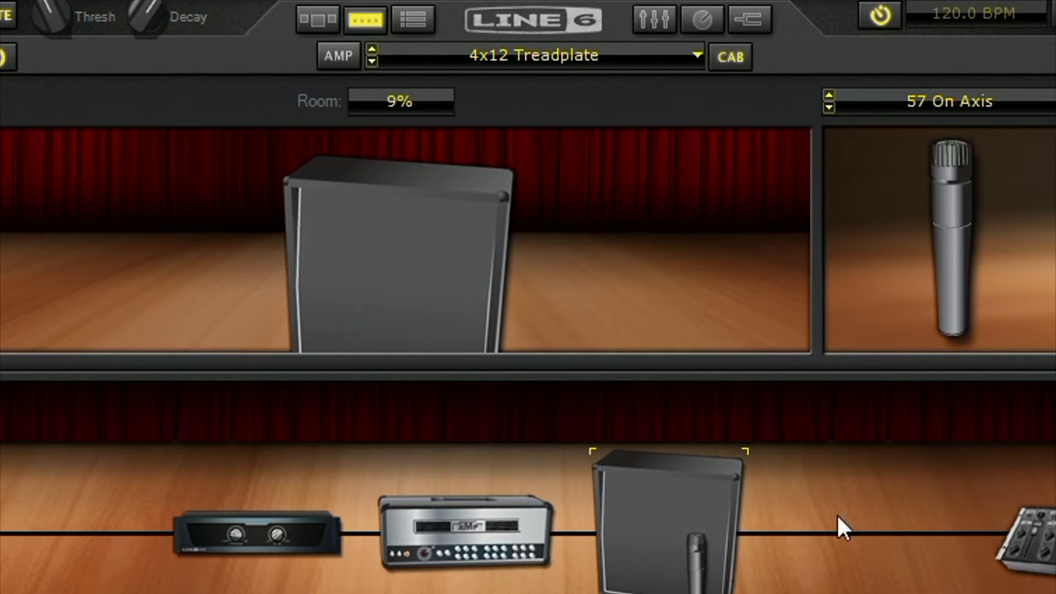
Add a Screamer distortion pedal between the Noise Gate and the Treadplate Dual amp
click(318, 21)
mouse_move(501, 55)
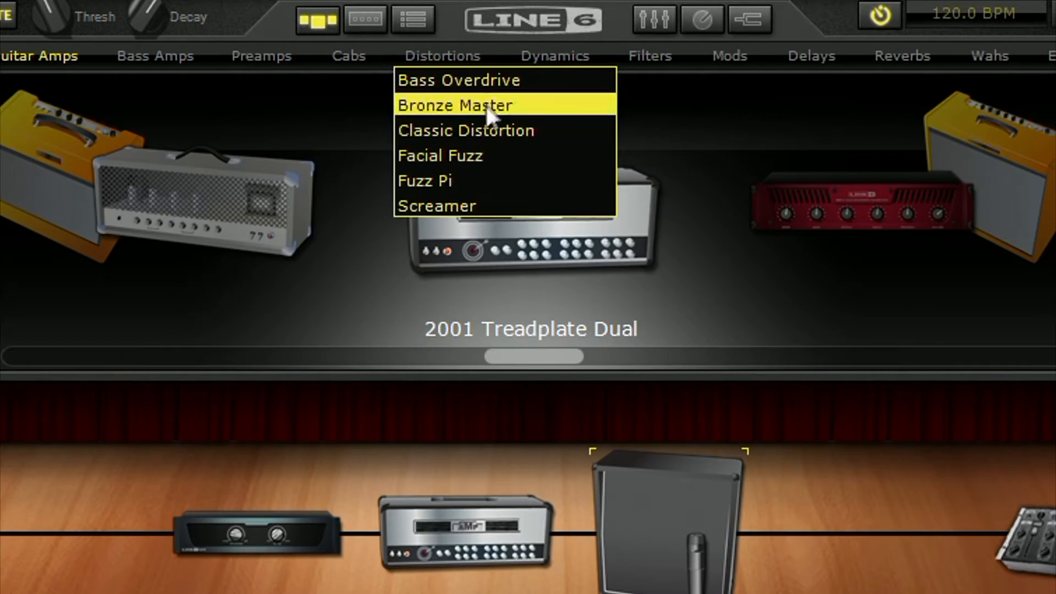
click(472, 207)
drag(544, 232, 357, 545)
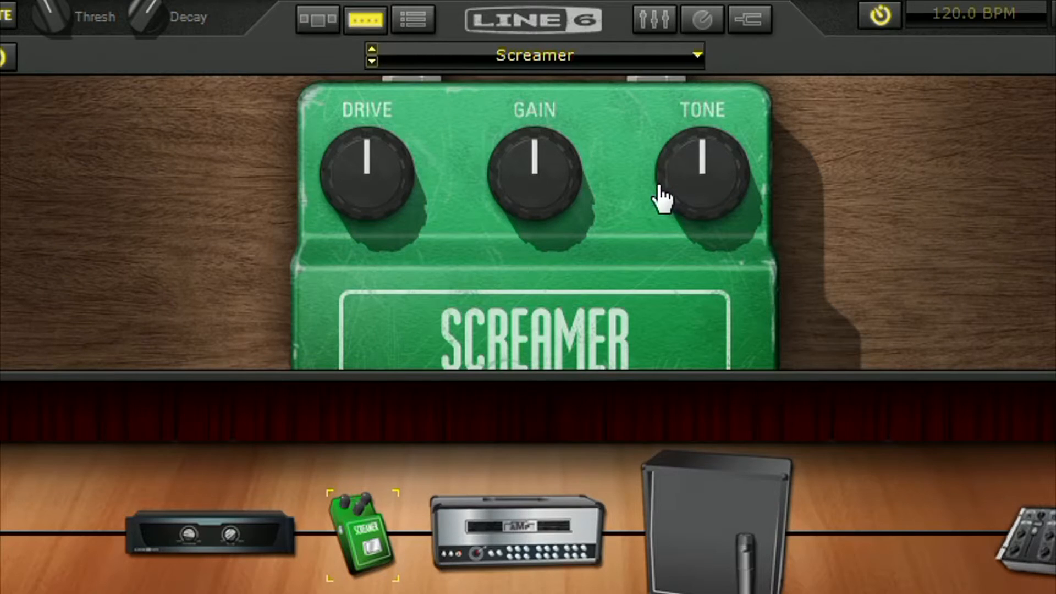
Fine-tune the Screamer pedal's tone
scroll(659, 188, down, 1)
scroll(660, 188, up, 1)
scroll(508, 195, down, 8)
scroll(508, 195, down, 14)
drag(691, 200, 696, 175)
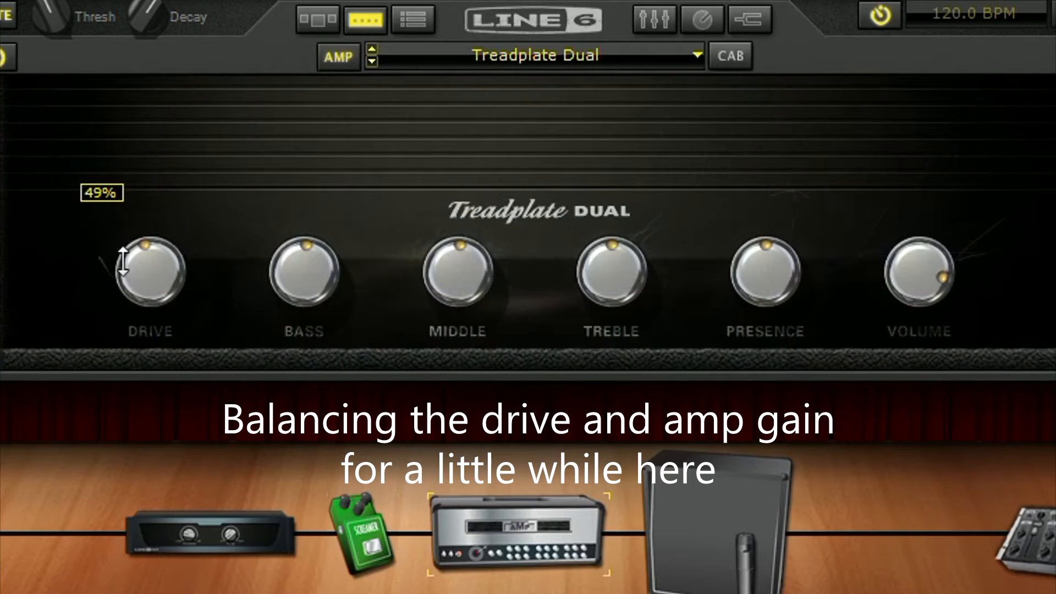
Try the Treadplate Dual's drive at 24%, settle it slightly below midway, raise bass a little, and set middle to 38%
drag(124, 273, 111, 296)
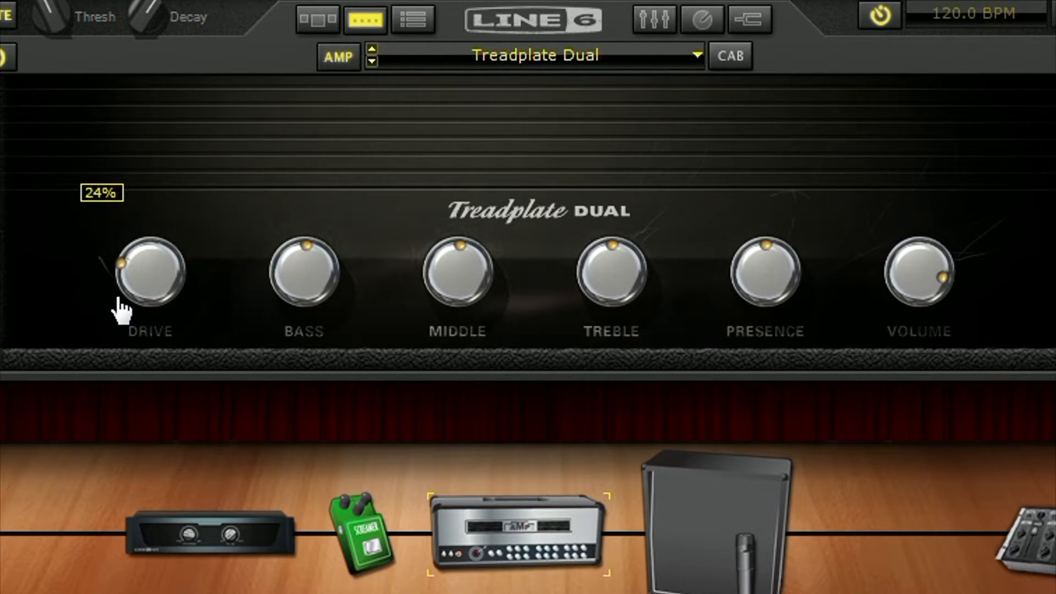
drag(126, 282, 115, 259)
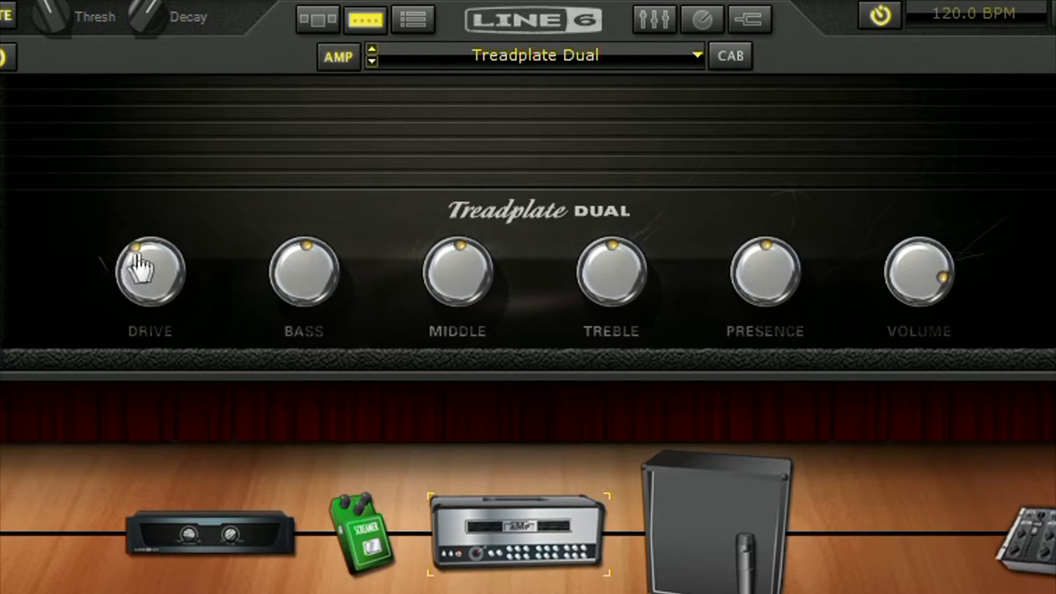
mouse_move(447, 287)
mouse_down()
mouse_move(438, 275)
mouse_move(443, 288)
mouse_up()
drag(297, 286, 301, 268)
drag(458, 274, 462, 288)
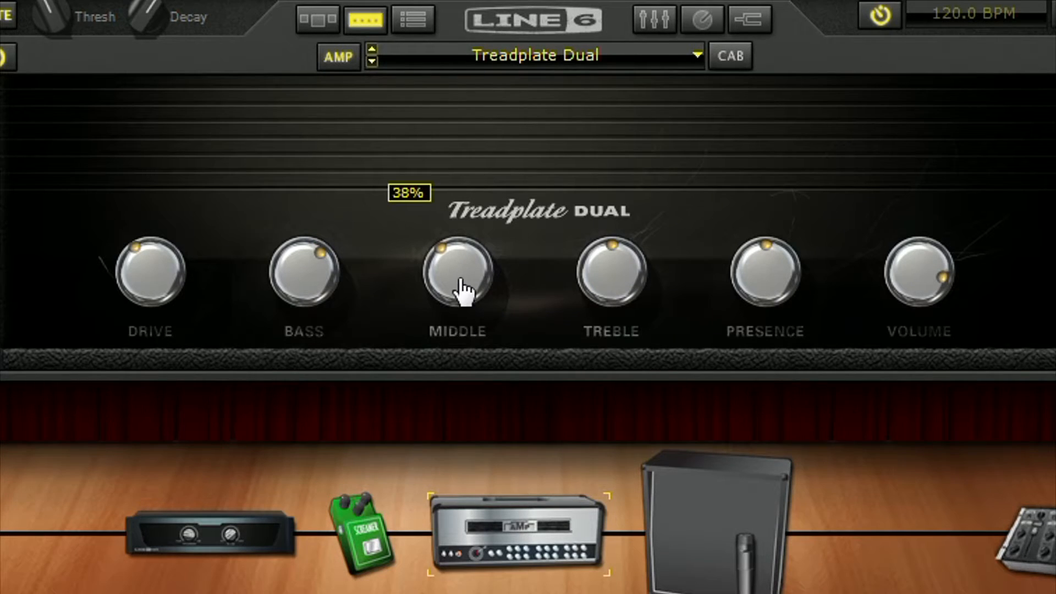
Set the Treadplate Dual's treble to 76%, return middle to about midway, and set presence moderately above midway
drag(754, 306, 748, 268)
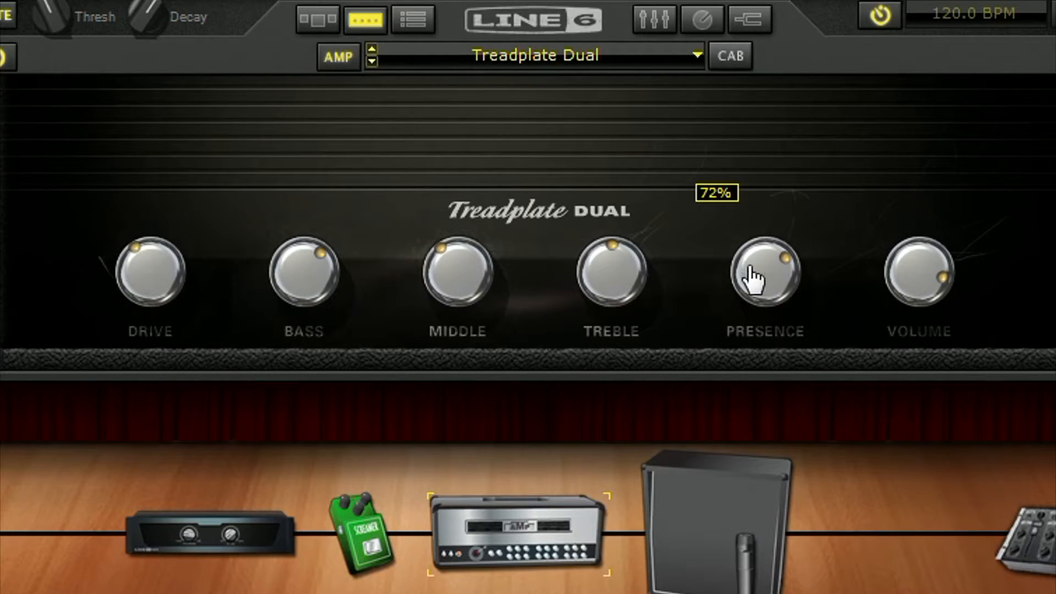
drag(595, 281, 586, 245)
mouse_move(478, 297)
mouse_down()
mouse_move(467, 272)
mouse_move(465, 283)
mouse_up()
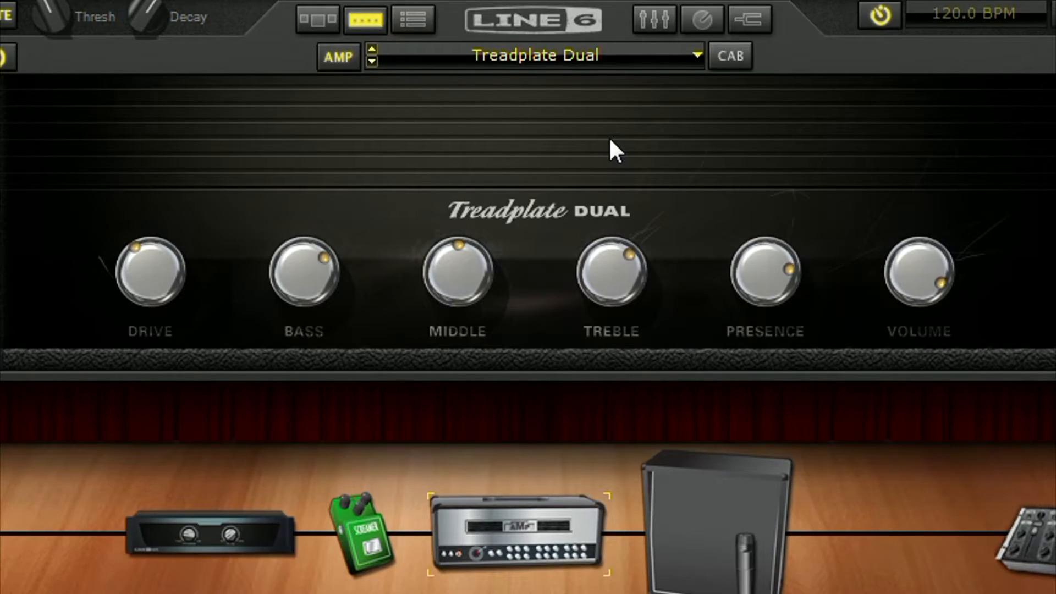
drag(729, 260, 740, 308)
drag(599, 282, 601, 259)
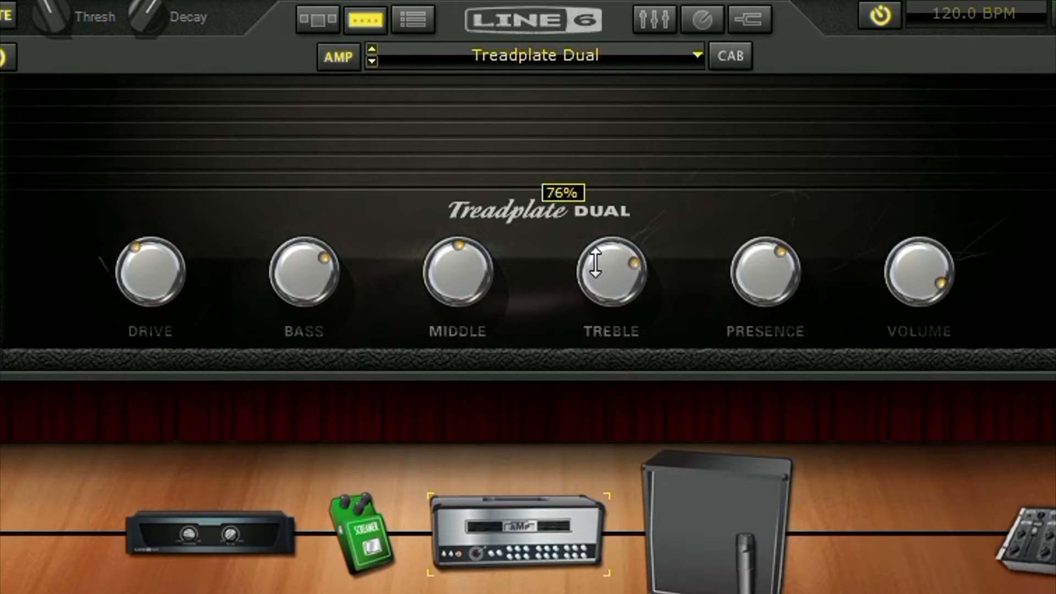
Try a Vetta Comp between the Screamer and the Treadplate Dual amp, and open its controls
click(308, 23)
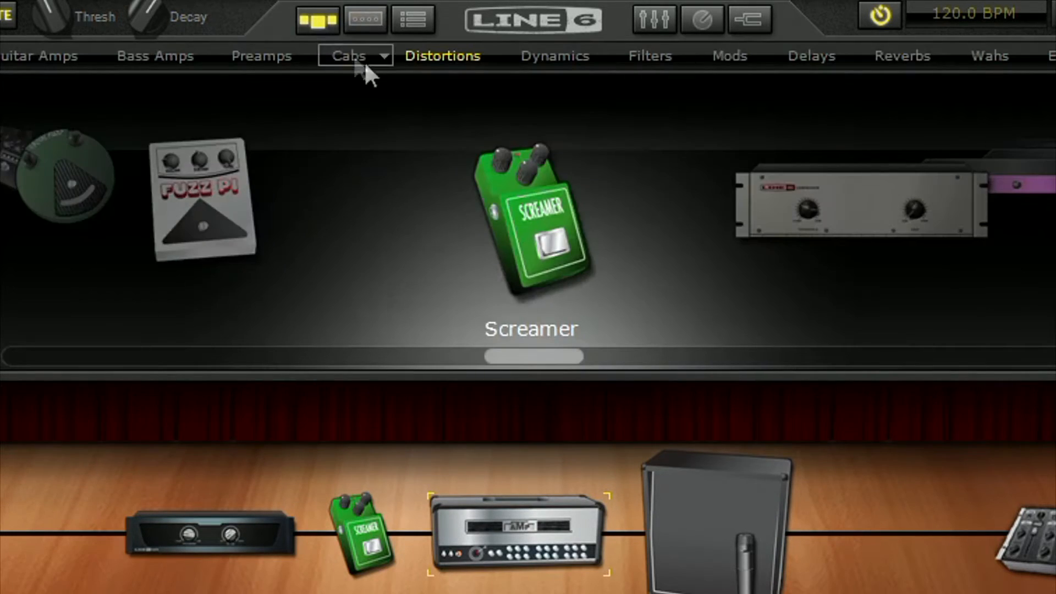
click(606, 53)
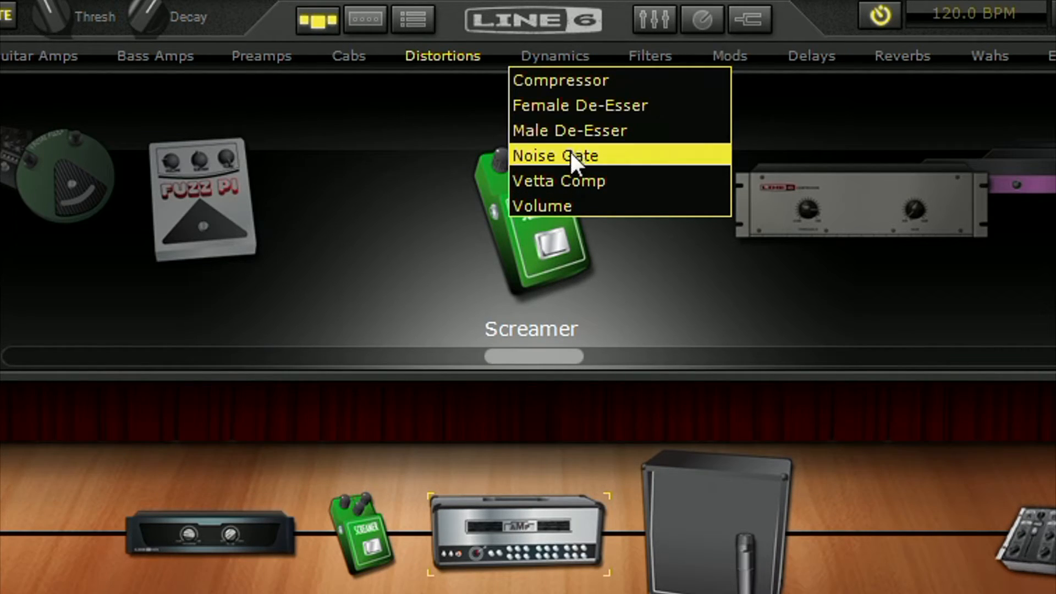
click(573, 181)
drag(576, 189, 413, 537)
double_click(412, 537)
Try the Vetta Comp's level and its sensitivity up to 100%, and replace the compressor with a second Noise Gate
drag(440, 205, 443, 228)
drag(608, 233, 608, 272)
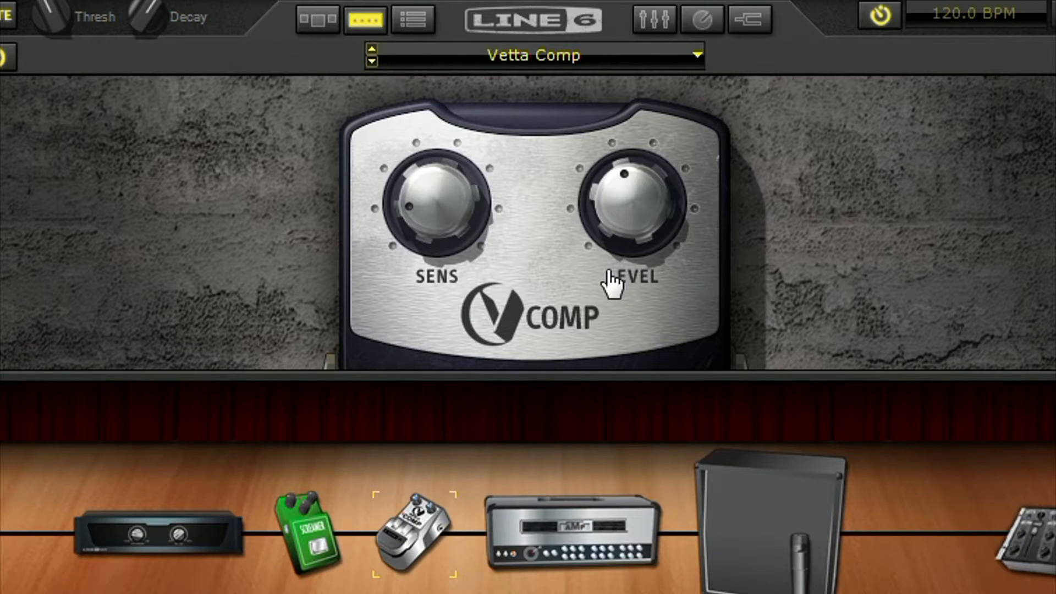
drag(431, 229, 432, 166)
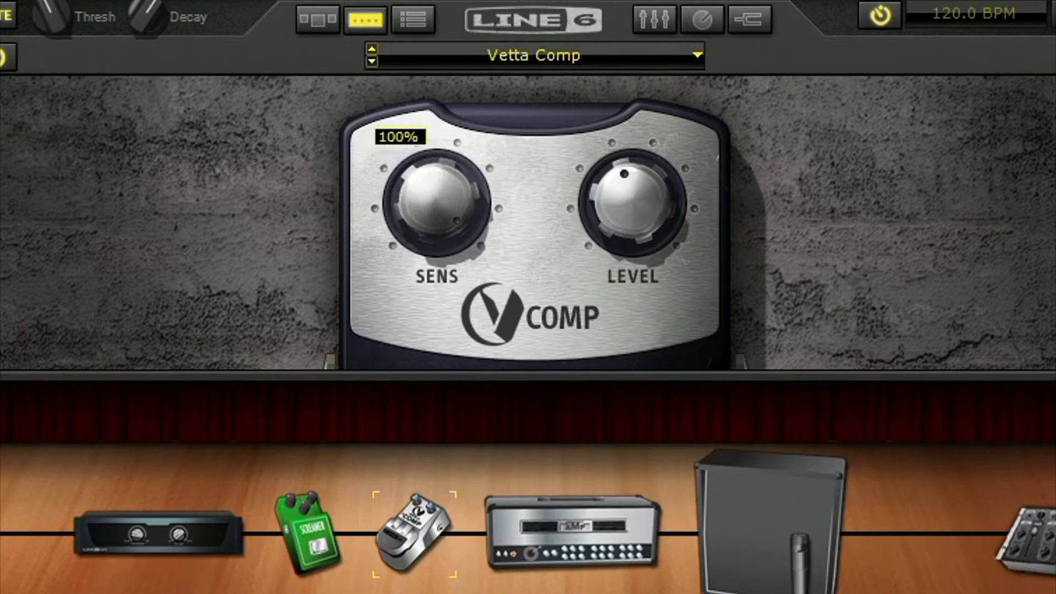
drag(440, 210, 456, 250)
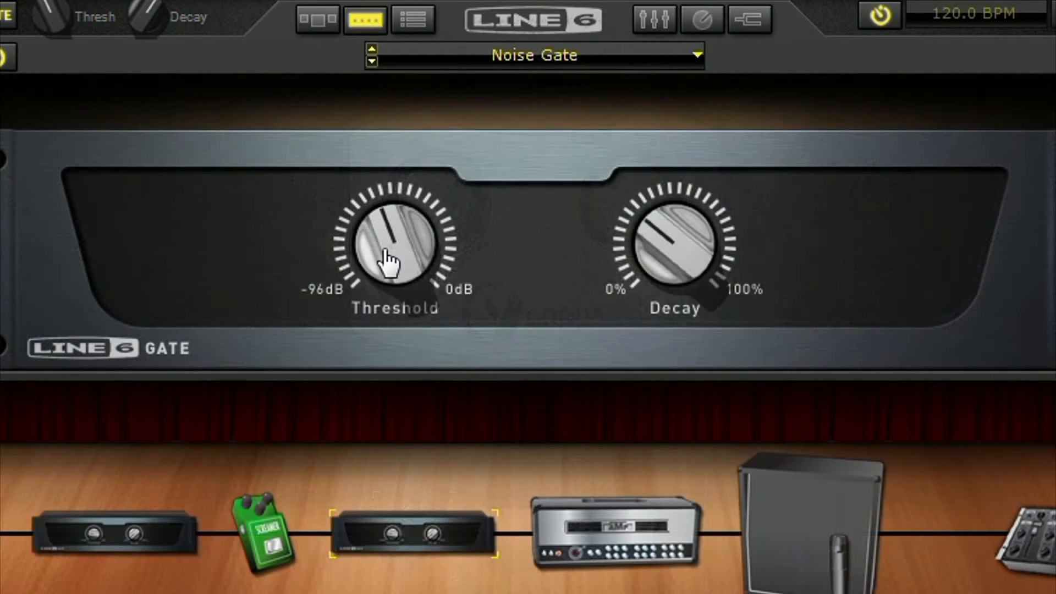
Add a 4 Band SemiParametric EQ after the 4x12 Treadplate cabinet and open its controls
click(332, 0)
click(350, 45)
click(413, 21)
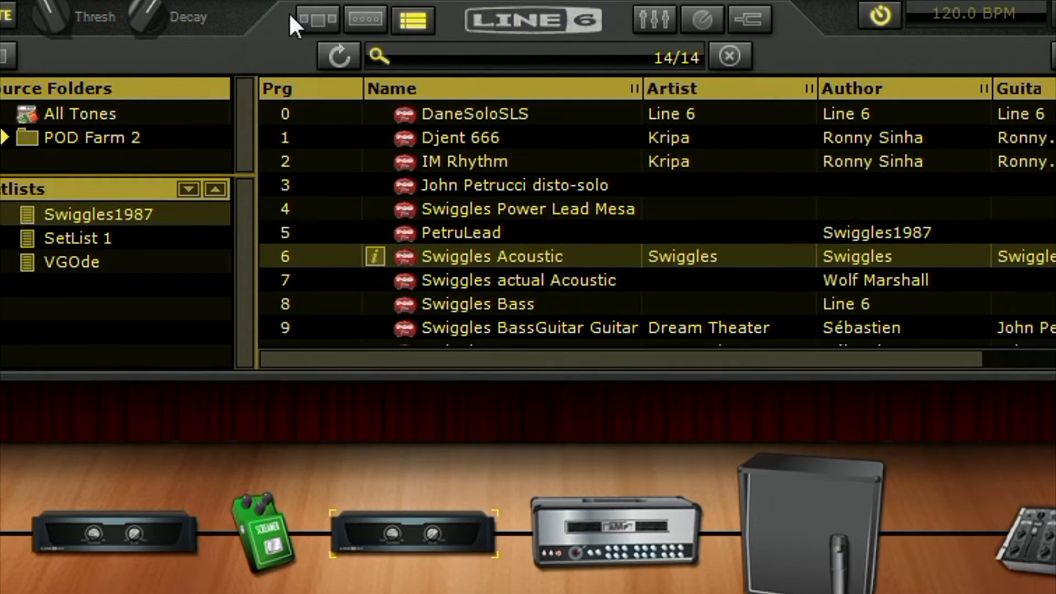
click(315, 19)
click(1050, 55)
click(1048, 82)
drag(520, 236, 870, 551)
double_click(867, 540)
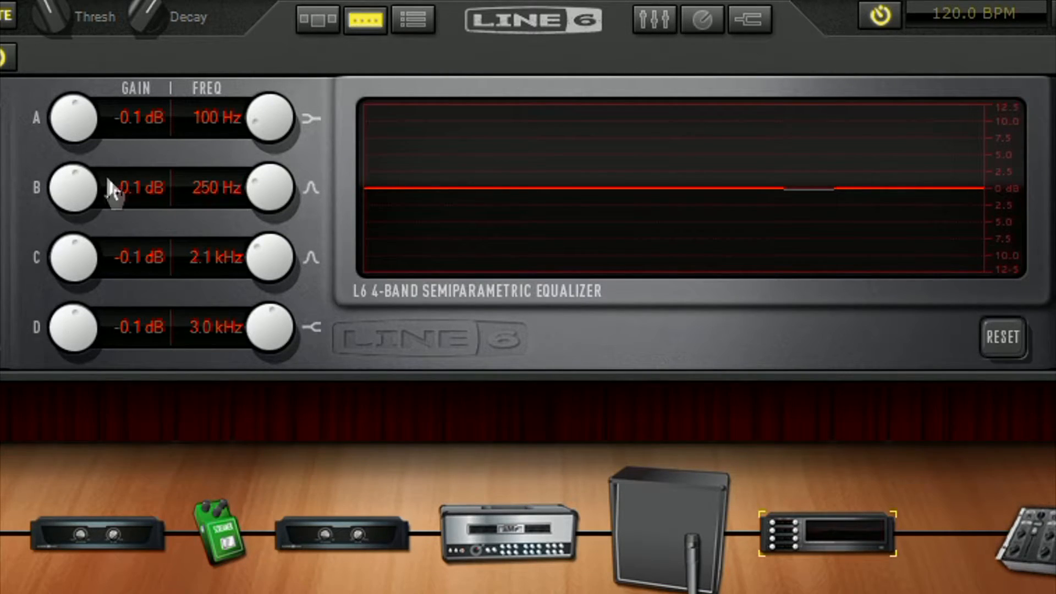
Try EQ band A at 4.2 dB, set its frequency to 290 Hz, and reduce its gain to 1.5 dB
drag(81, 123, 74, 94)
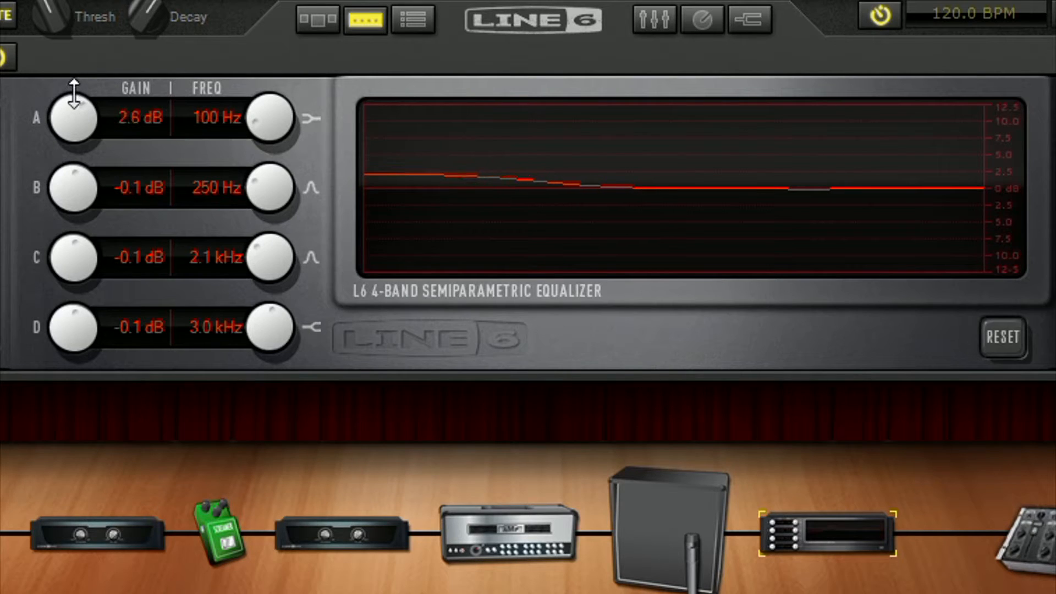
drag(75, 129, 70, 99)
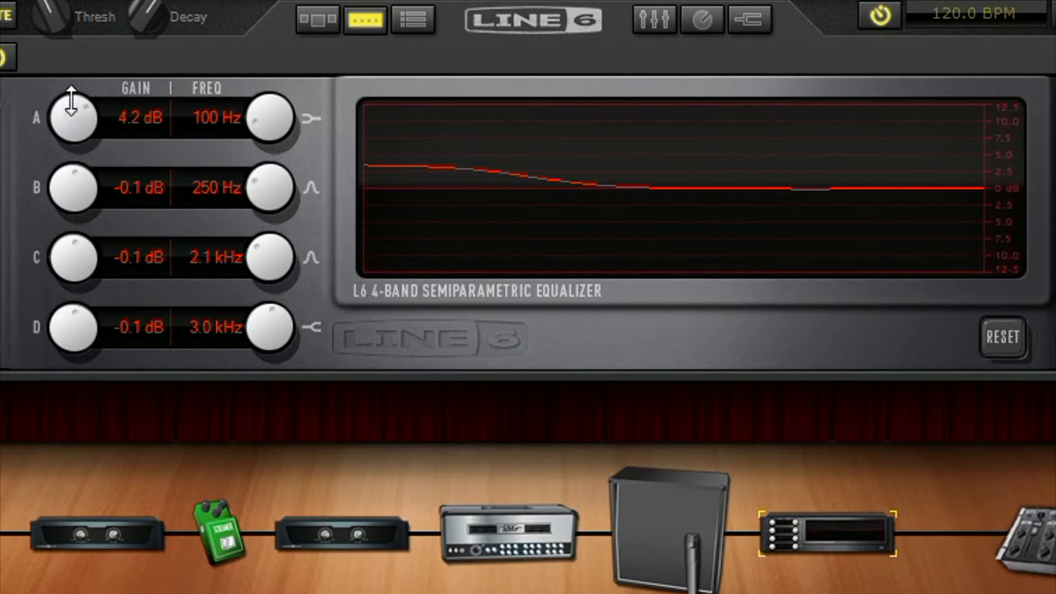
drag(259, 132, 258, 68)
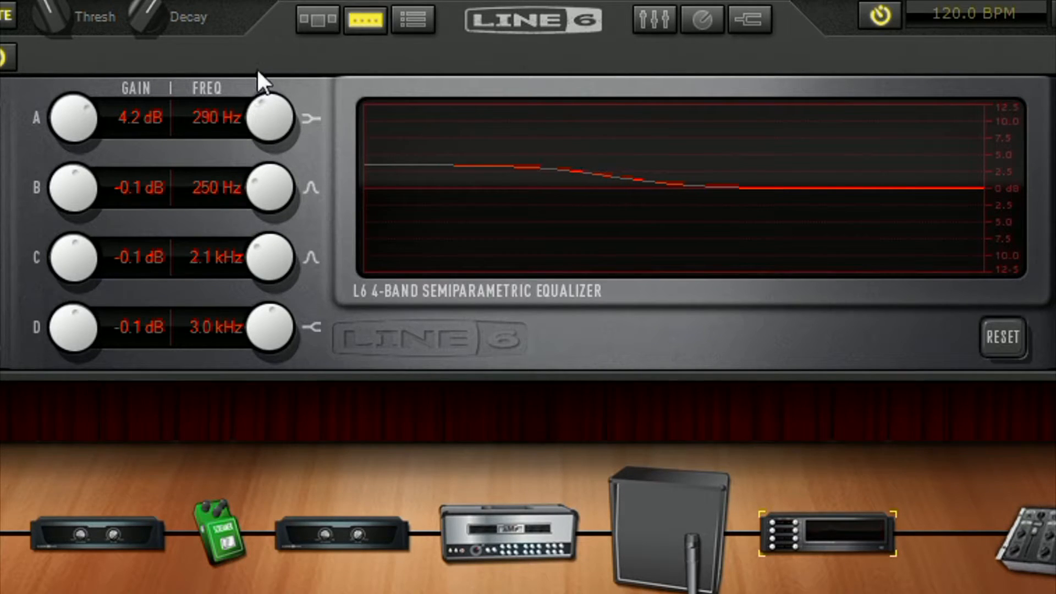
drag(82, 115, 87, 140)
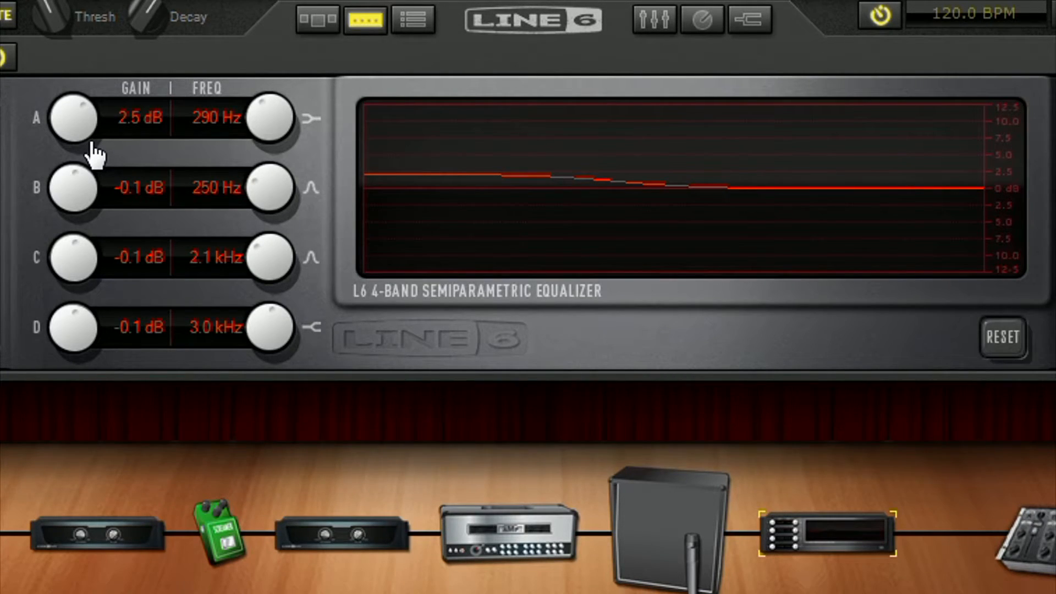
mouse_move(87, 145)
mouse_down()
mouse_move(66, 130)
mouse_move(66, 144)
mouse_up()
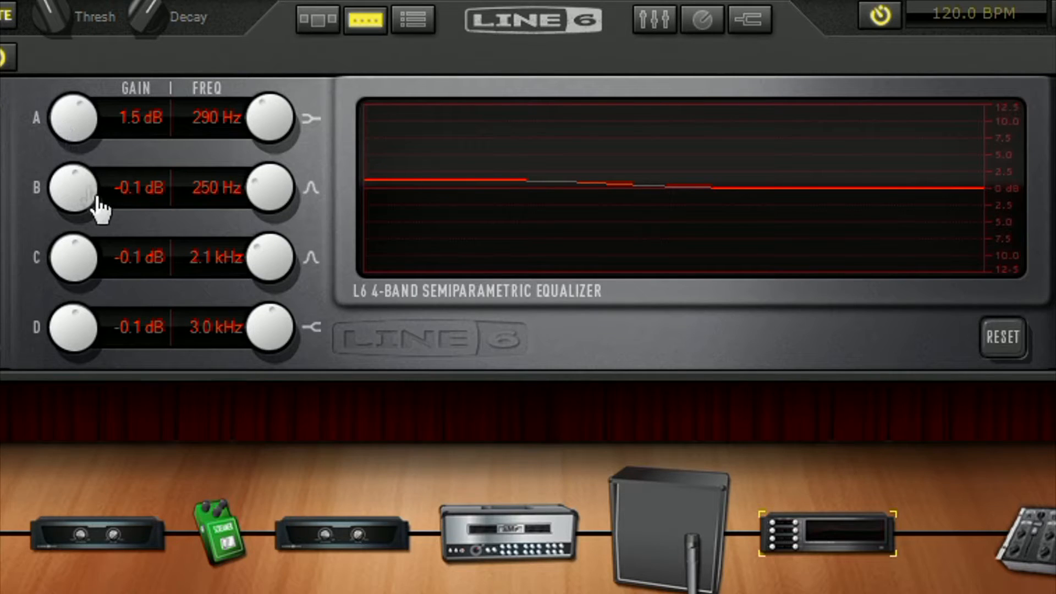
Set EQ band B to 1.0 dB at 210 Hz and band A's gain to 0.9 dB
drag(59, 200, 61, 62)
mouse_move(264, 203)
mouse_down()
mouse_move(264, 179)
mouse_move(257, 220)
mouse_move(266, 170)
mouse_move(256, 190)
mouse_up()
drag(51, 180, 90, 287)
drag(71, 144, 68, 125)
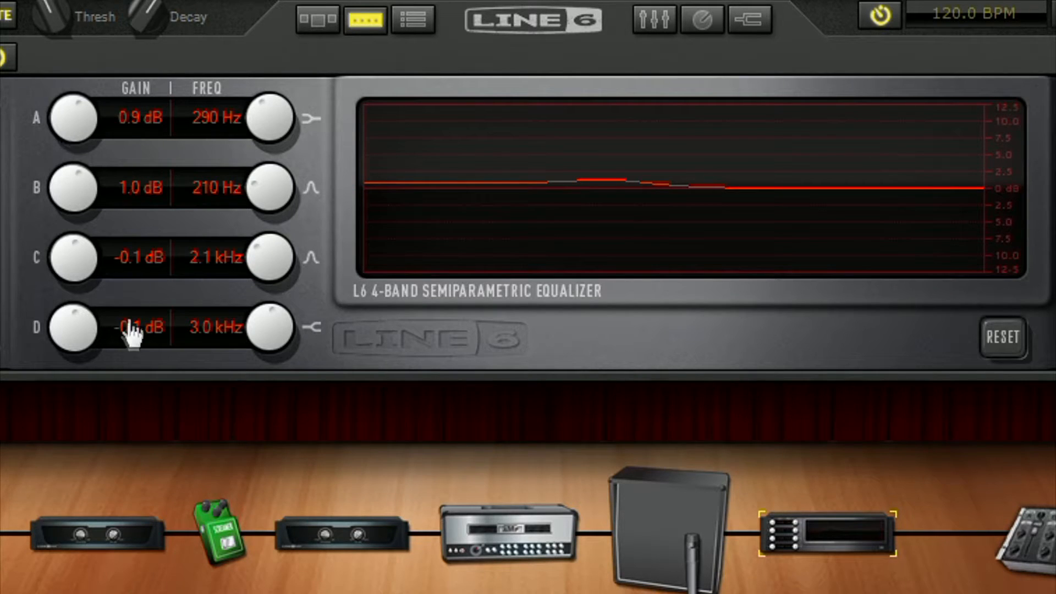
Try a 7.8 dB boost on EQ band C, settle it at -1.0 dB and 5.1 kHz, and set band D to 0.3 dB at 2.0 kHz
drag(83, 265, 66, 160)
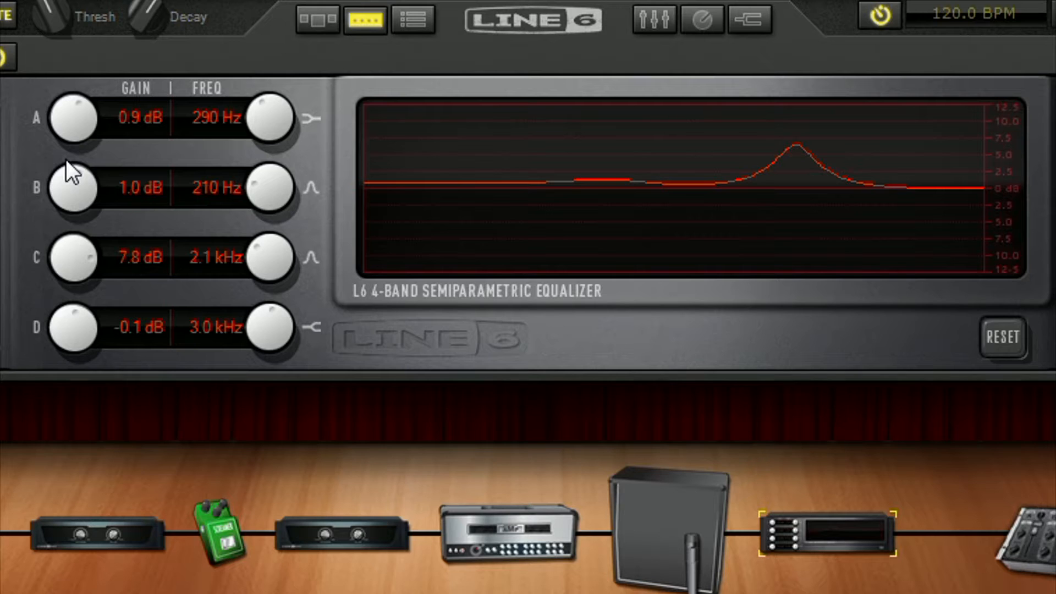
drag(269, 254, 271, 243)
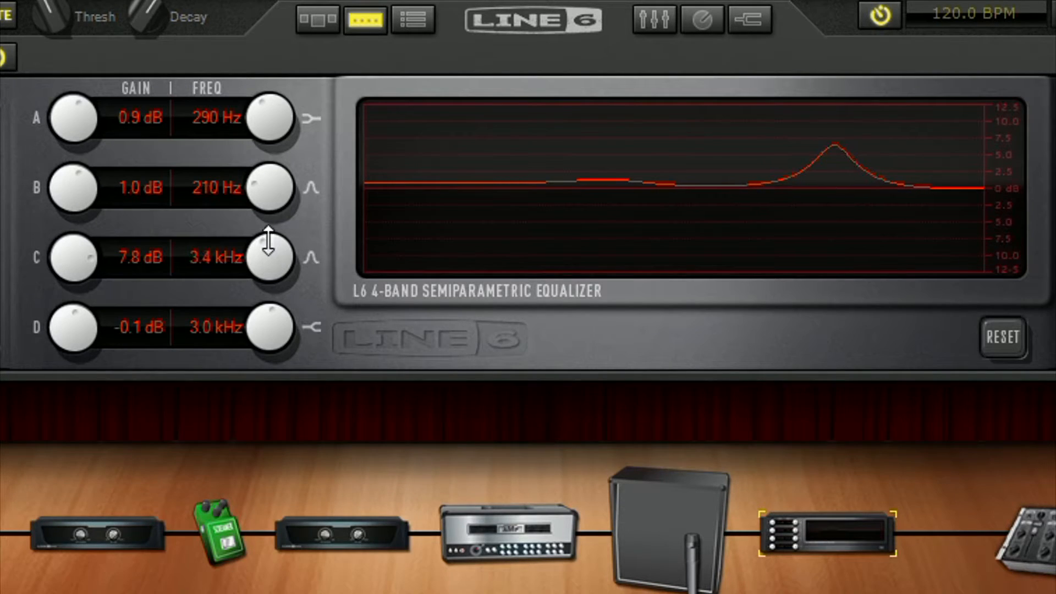
drag(49, 258, 78, 369)
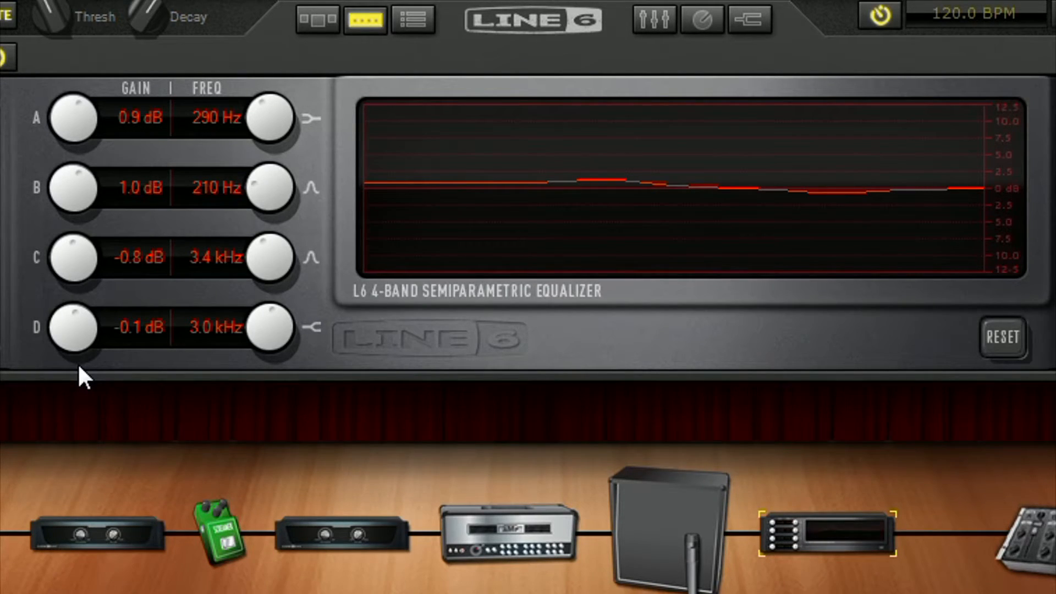
drag(78, 266, 90, 238)
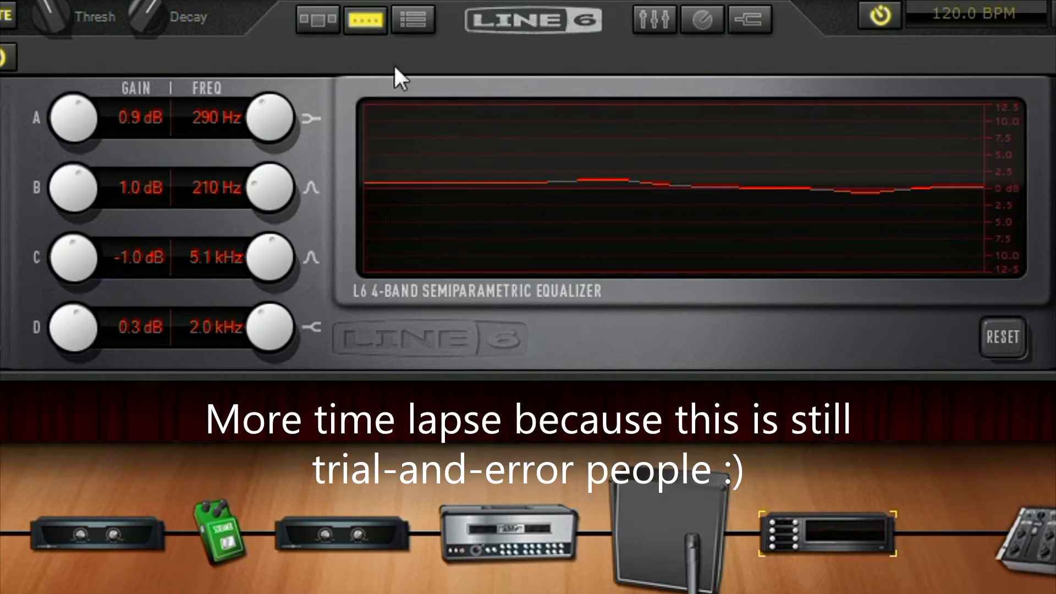
Replace the Treadplate Dual with a Solo 100 Head and its matching cabinet, raise the head's volume, and lower its drive to about midway
click(351, 1)
click(351, 46)
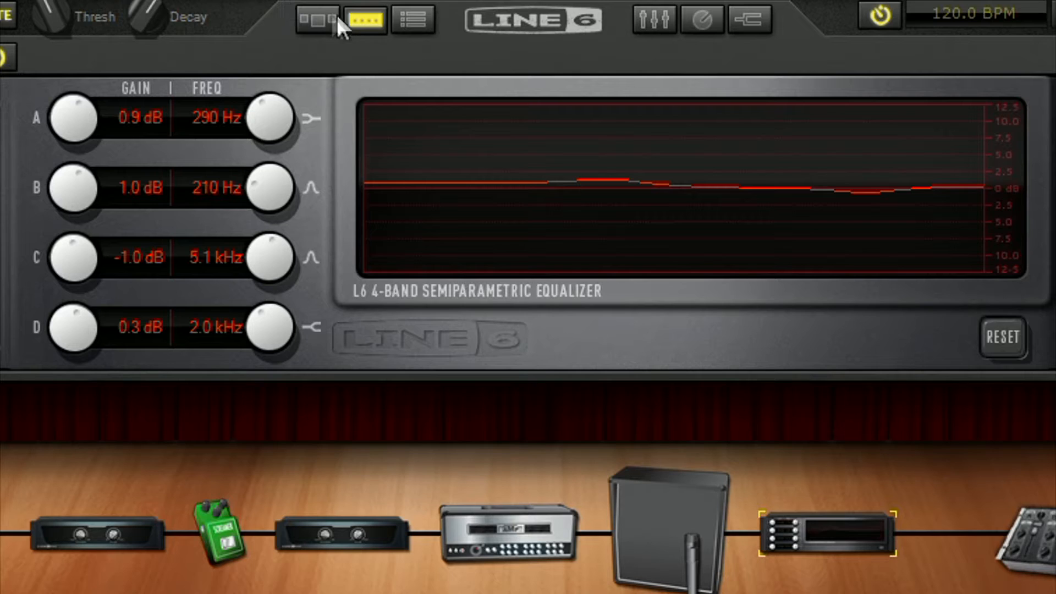
click(475, 536)
right_click(474, 537)
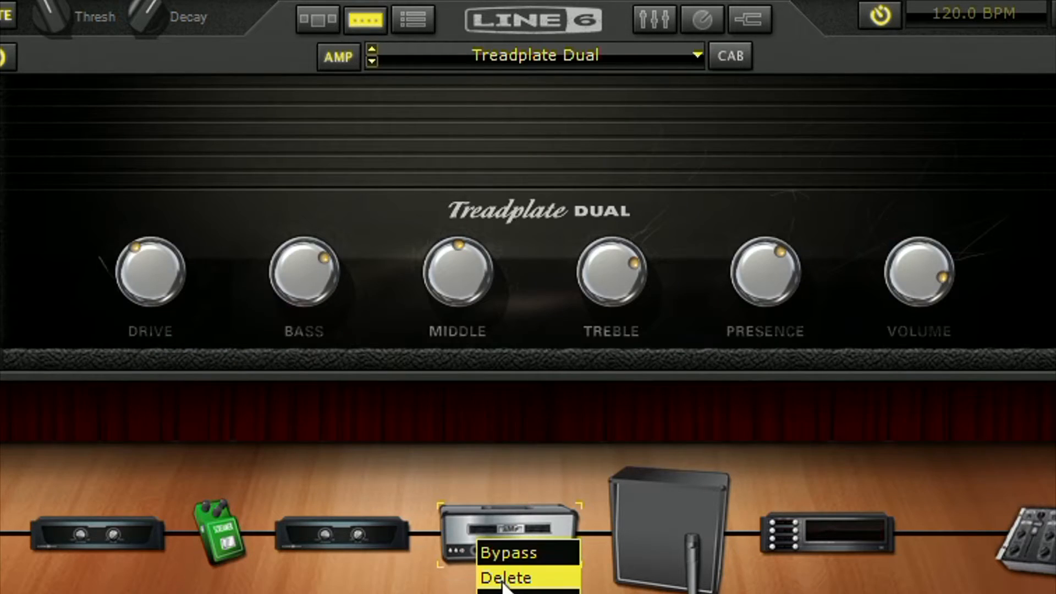
mouse_move(495, 541)
click(662, 525)
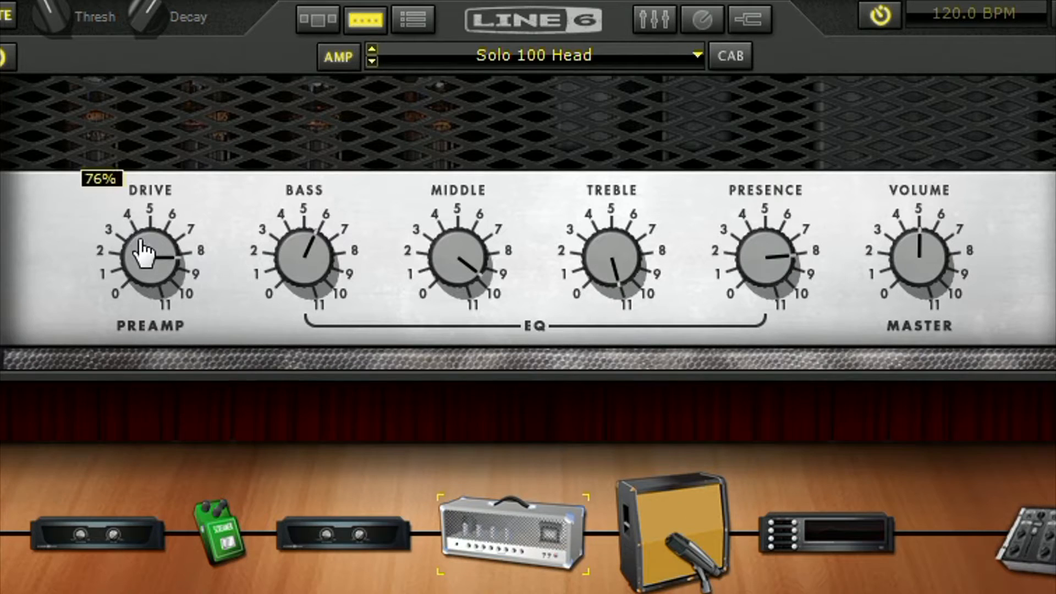
drag(923, 265, 918, 227)
drag(153, 242, 154, 277)
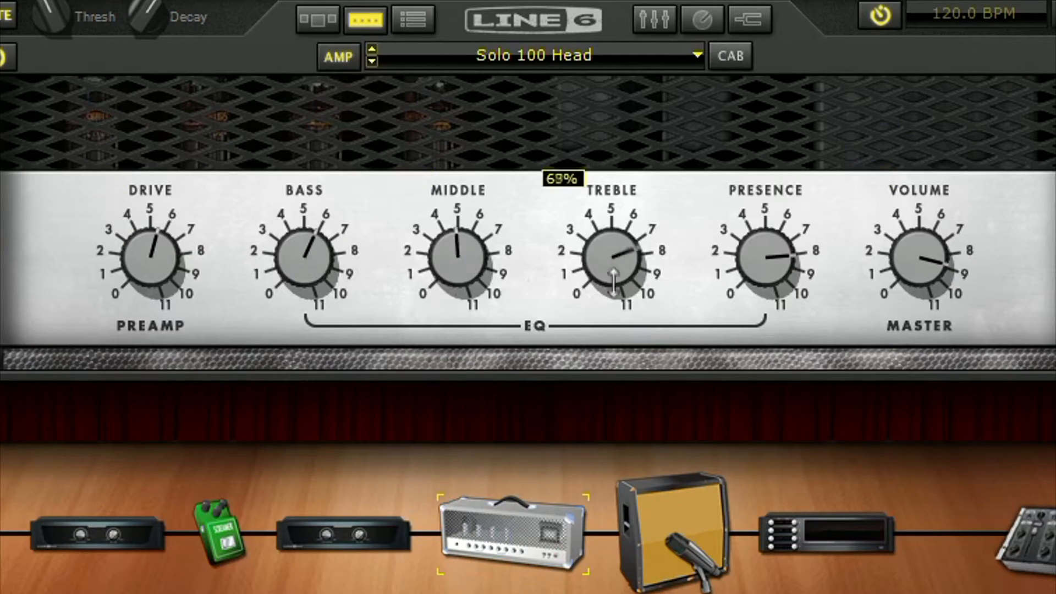
click(220, 530)
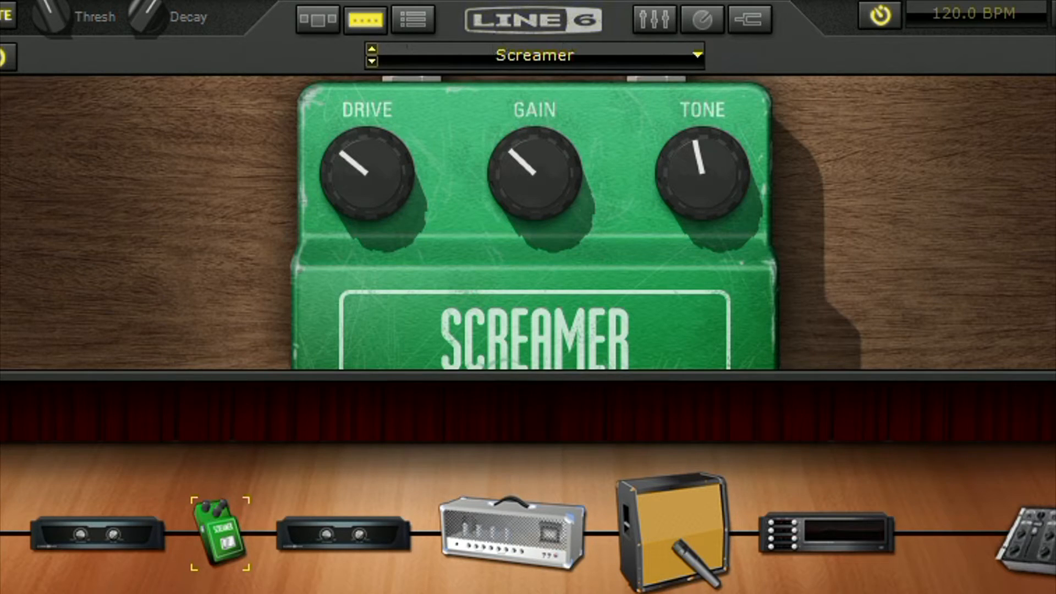
click(344, 1)
click(355, 51)
click(280, 511)
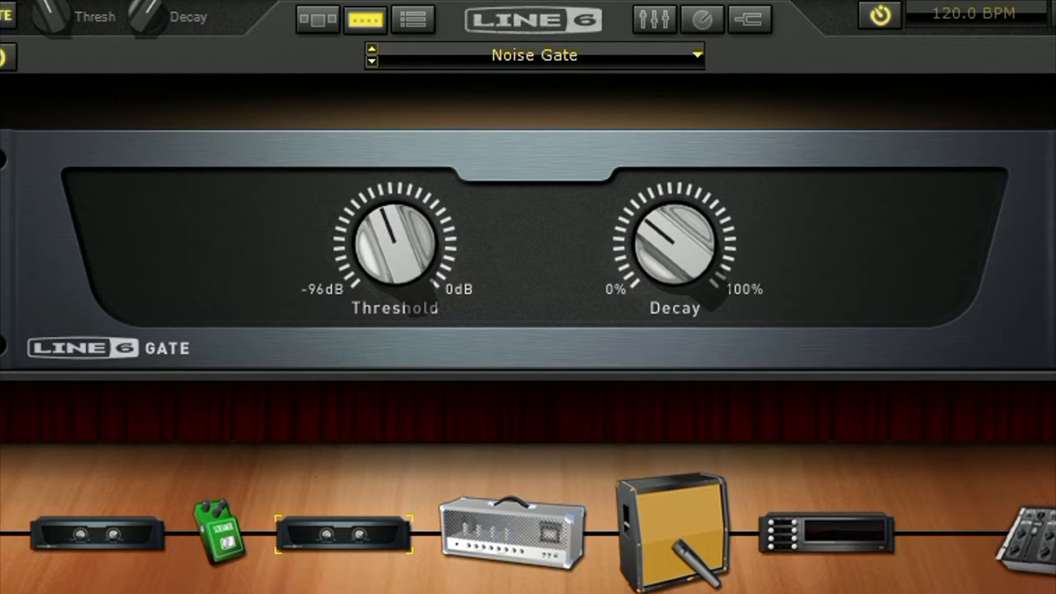
Add a Cavernous reverb after the 4 Band SemiParametric EQ and turn down its mix
click(306, 15)
click(948, 54)
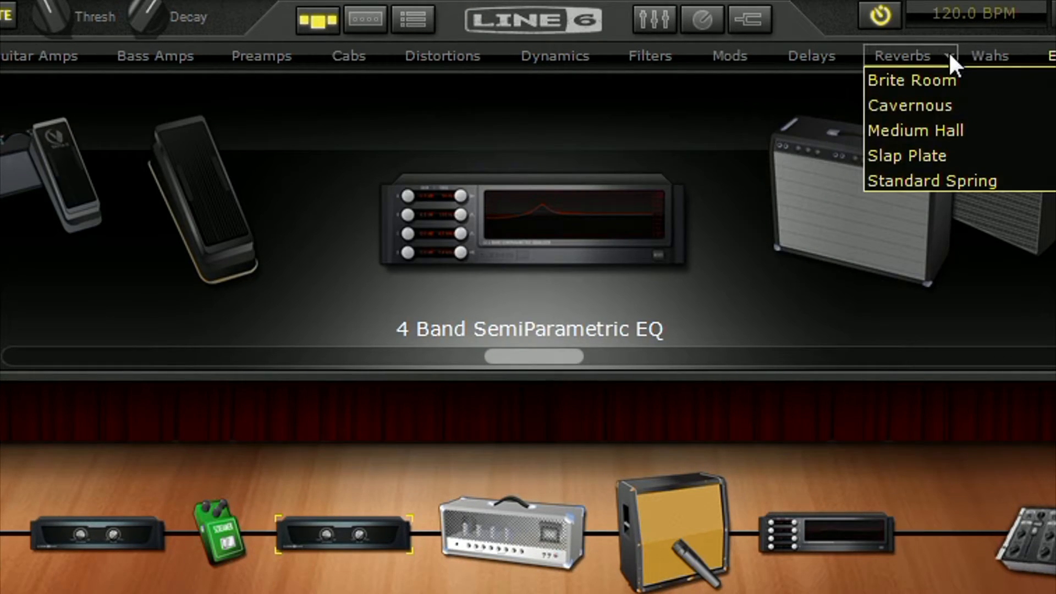
click(923, 105)
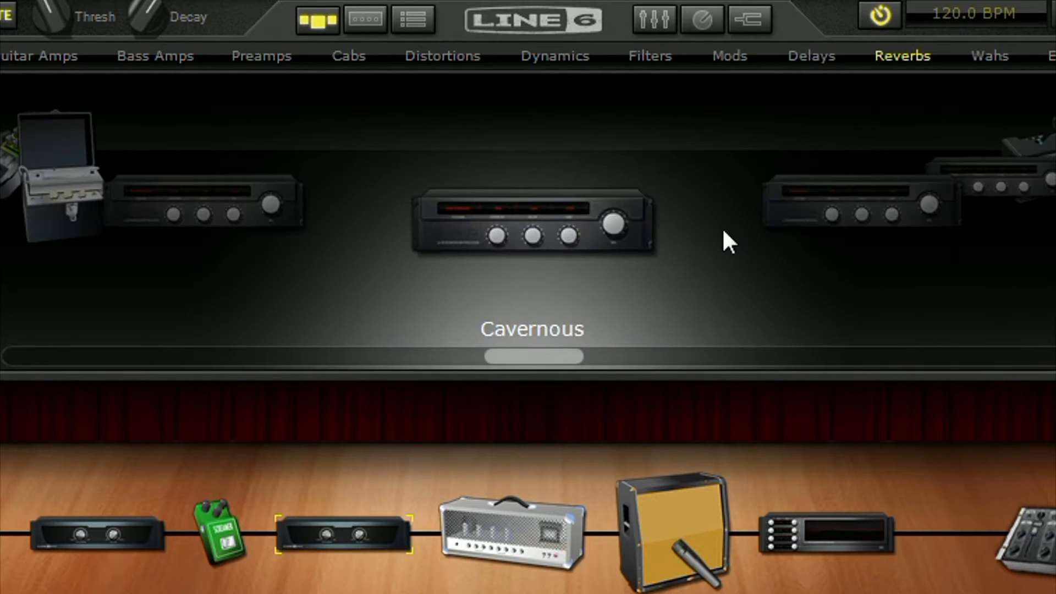
drag(493, 233, 855, 530)
drag(886, 269, 896, 297)
Add a Digital Delay between the 4 Band SemiParametric EQ and the Cavernous reverb, and lower its mix
click(318, 20)
click(854, 62)
click(847, 108)
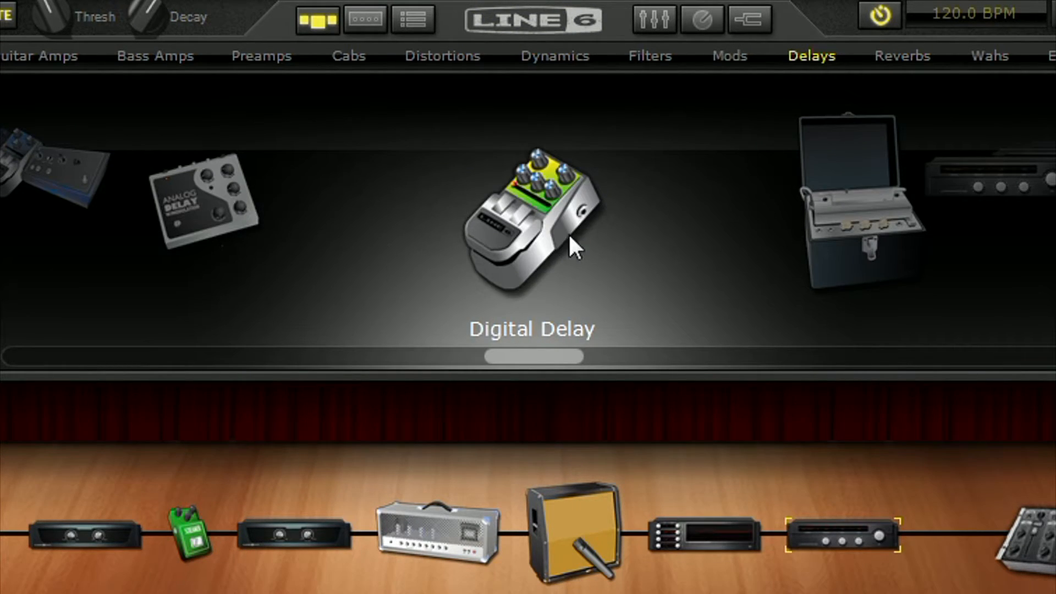
drag(569, 233, 726, 533)
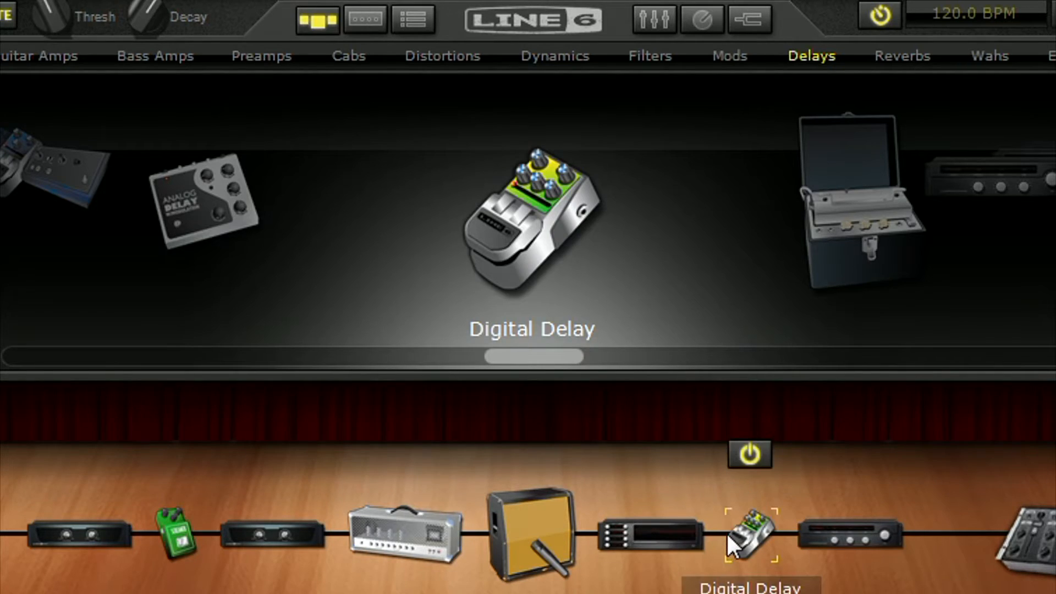
double_click(726, 532)
drag(878, 212, 868, 259)
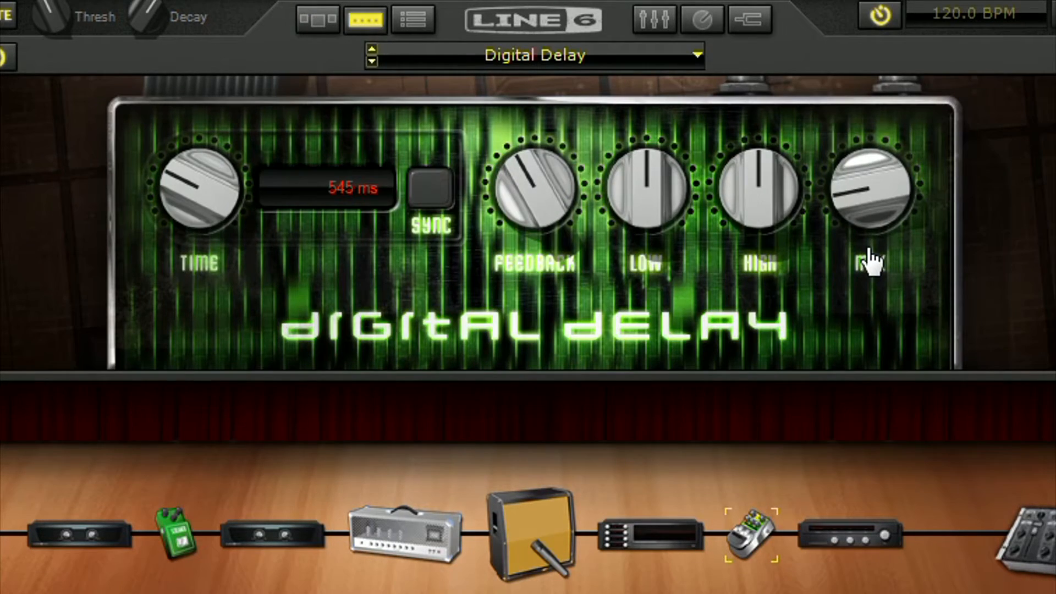
Open the Solo 100 Head's controls and bypass the Noise Gate directly in front of it
click(405, 532)
click(270, 455)
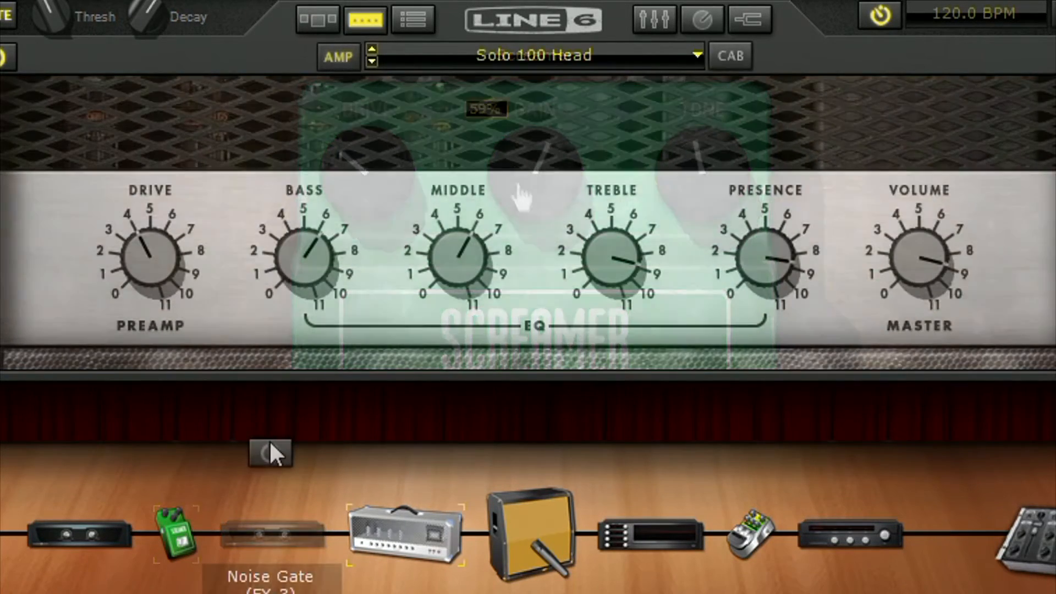
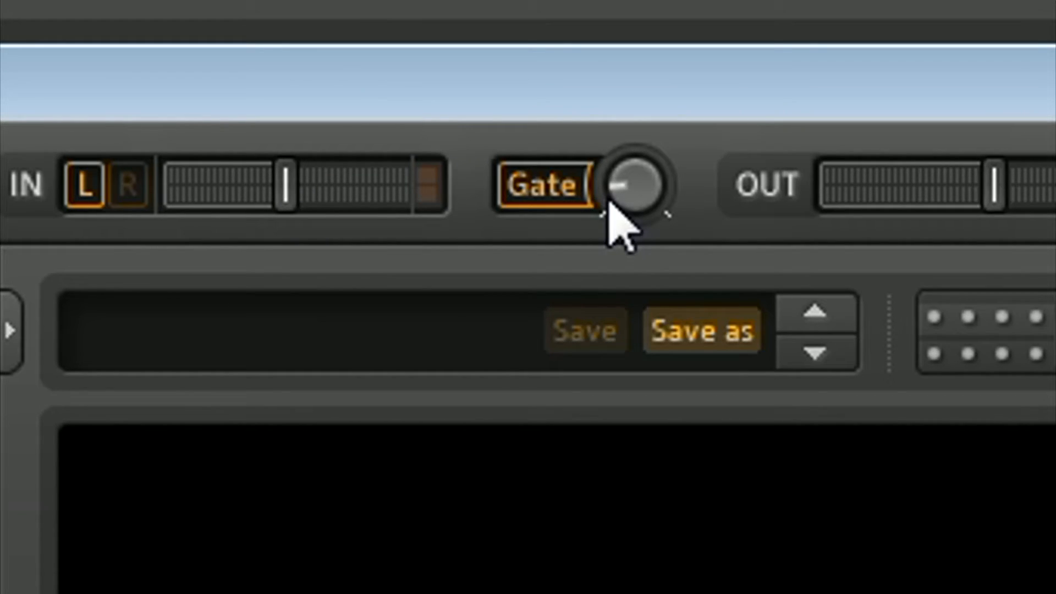
Switch the input noise gate off and back on, and adjust its threshold
click(560, 193)
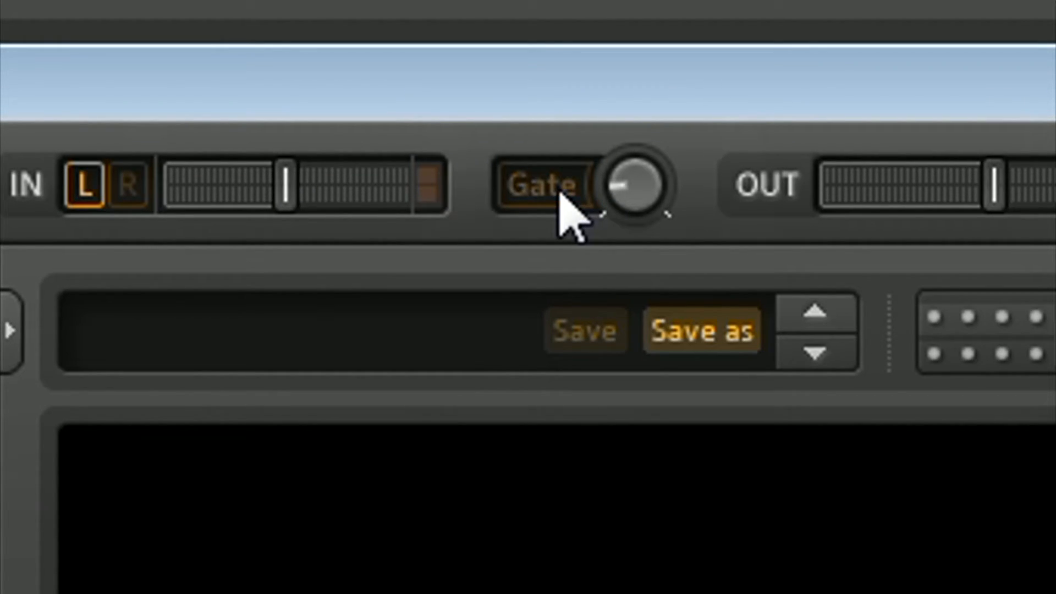
click(560, 192)
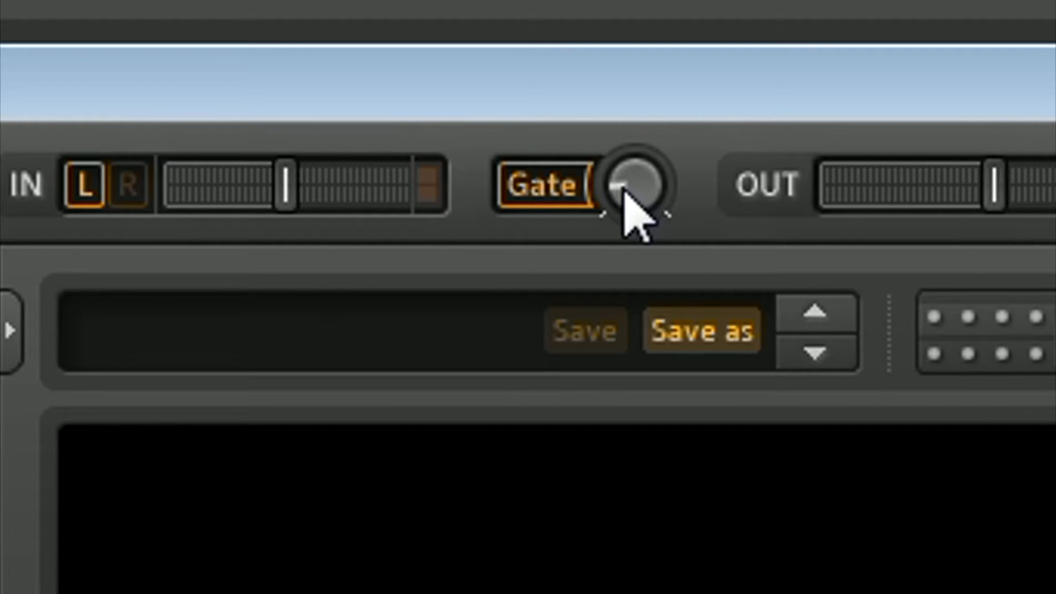
mouse_move(617, 193)
drag(611, 193, 602, 166)
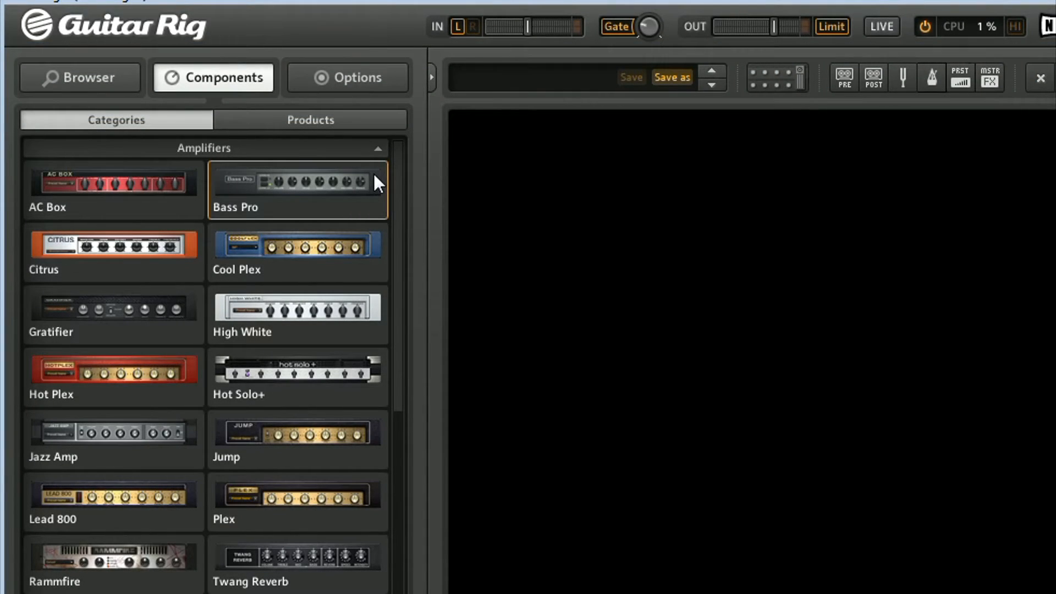
Add the Twang Reverb amplifier with its matched cabinet to the empty rack
scroll(391, 220, down, 1)
scroll(396, 198, up, 1)
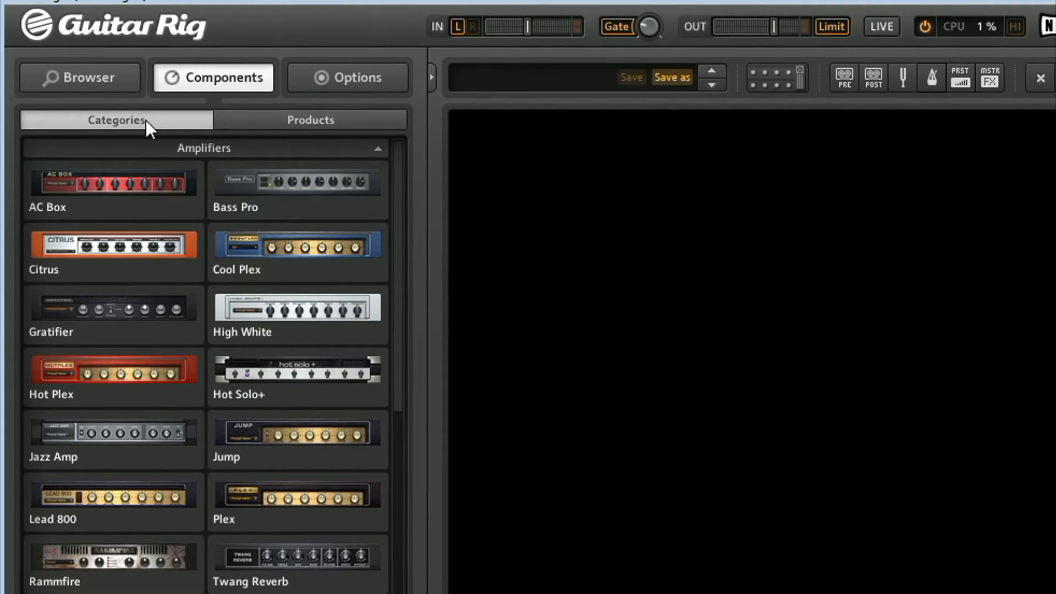
scroll(276, 269, down, 1)
scroll(276, 270, down, 1)
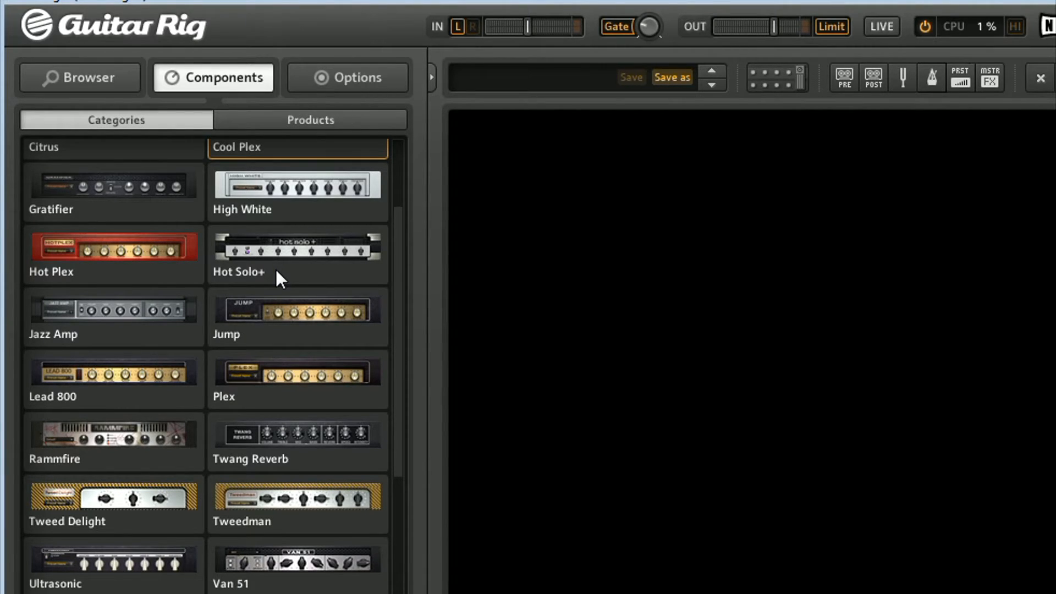
drag(269, 452, 649, 262)
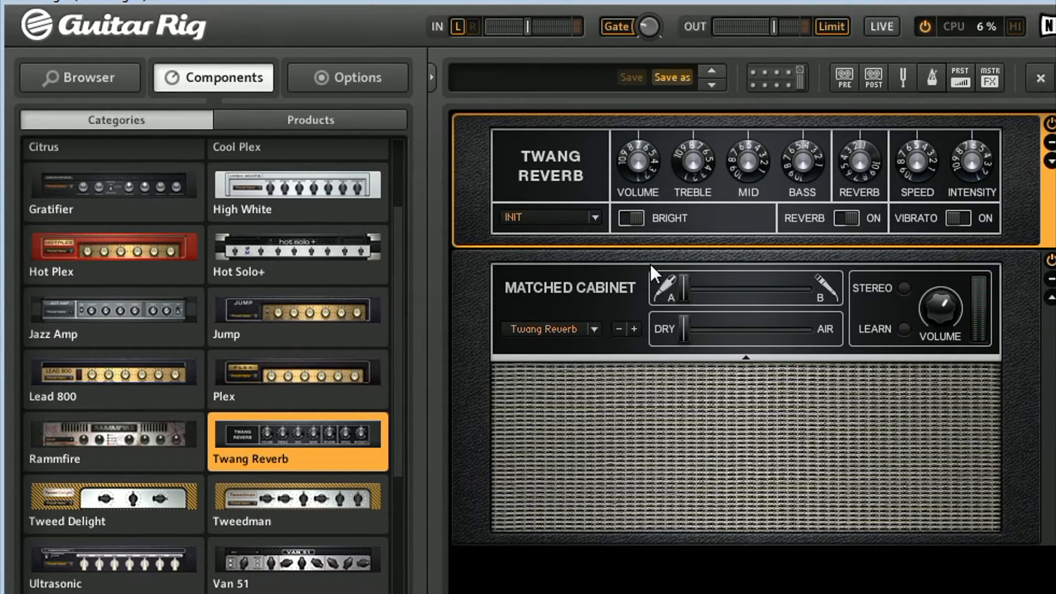
Adjust the Twang Reverb's treble, mid, bass and reverb levels, and switch off its Reverb and Bright options
drag(693, 161, 695, 201)
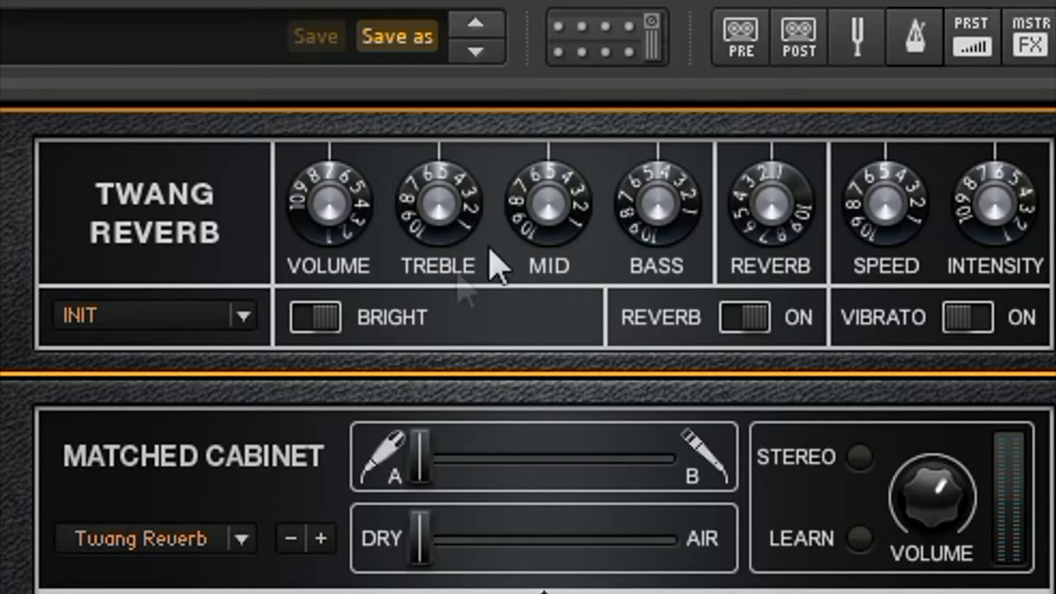
drag(555, 231, 538, 201)
drag(638, 201, 641, 177)
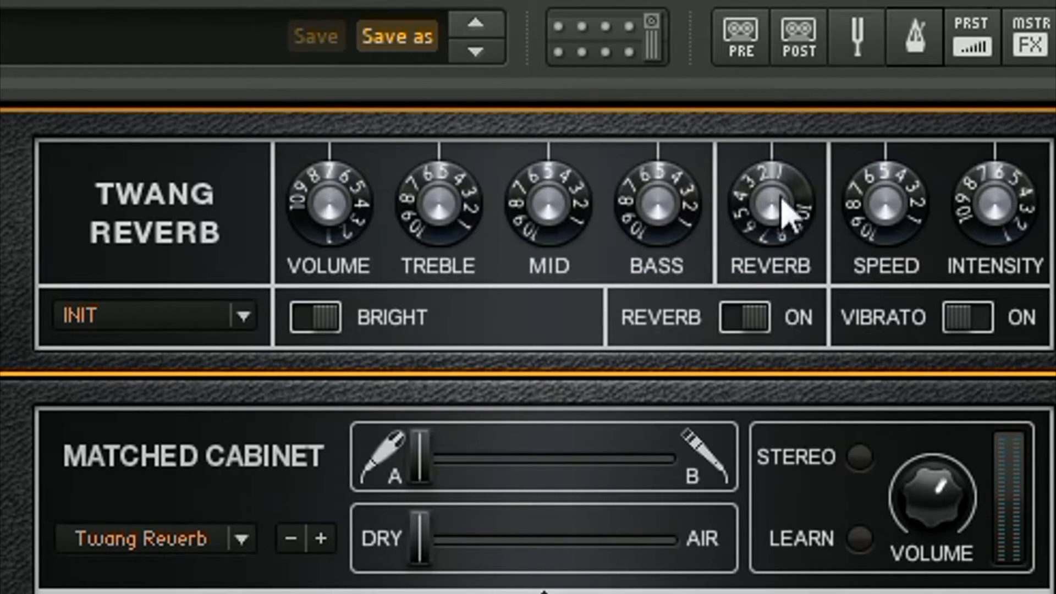
drag(785, 207, 786, 198)
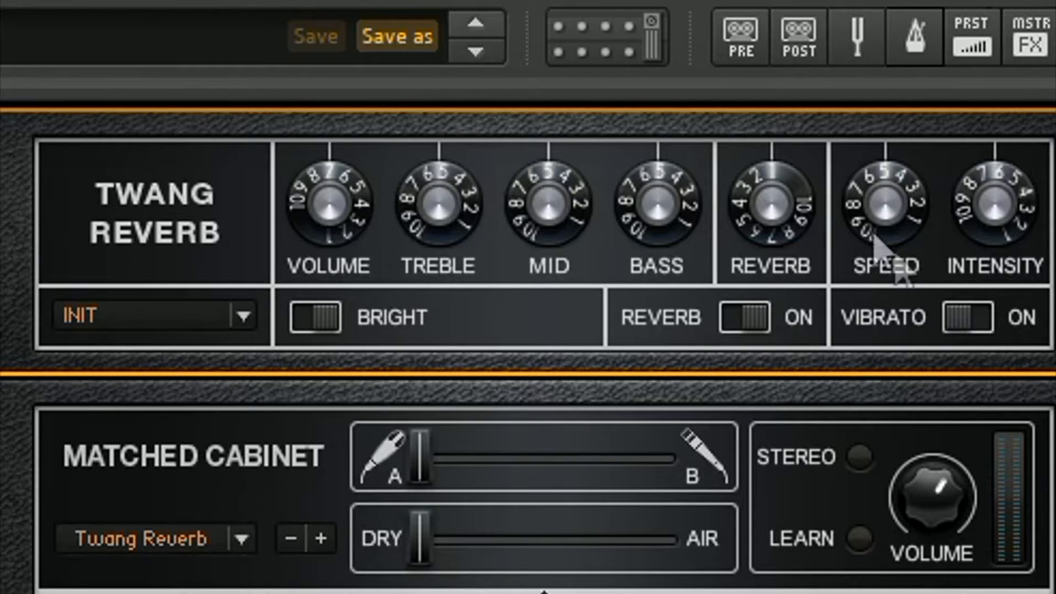
click(746, 320)
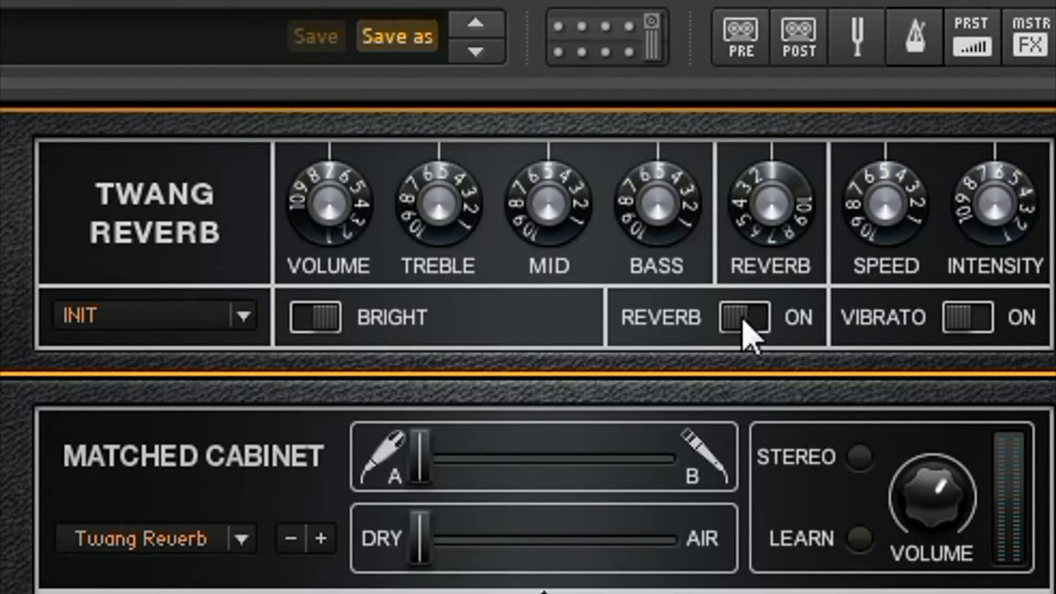
click(329, 325)
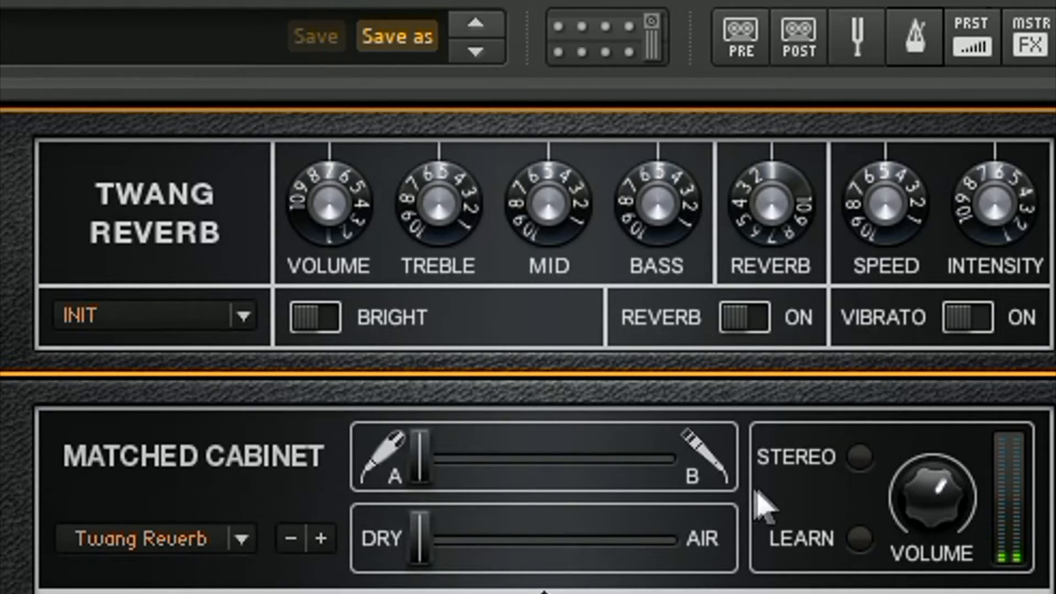
Raise the Matched Cabinet's volume to +7.6 dB and ease it back, with the Twang Reverb's volume turned up to about 9.5
drag(925, 528, 884, 420)
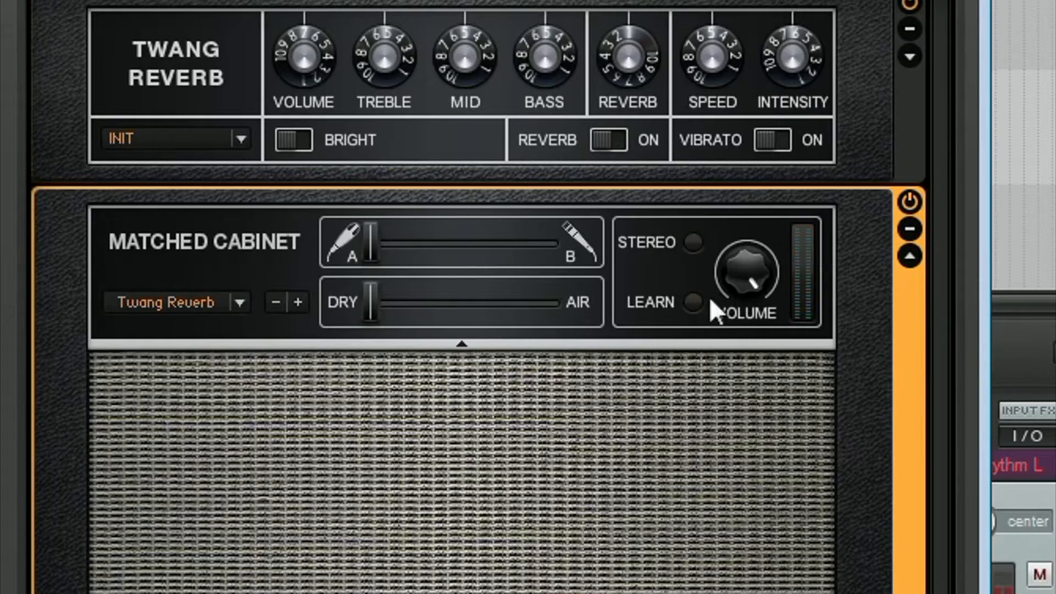
mouse_move(741, 276)
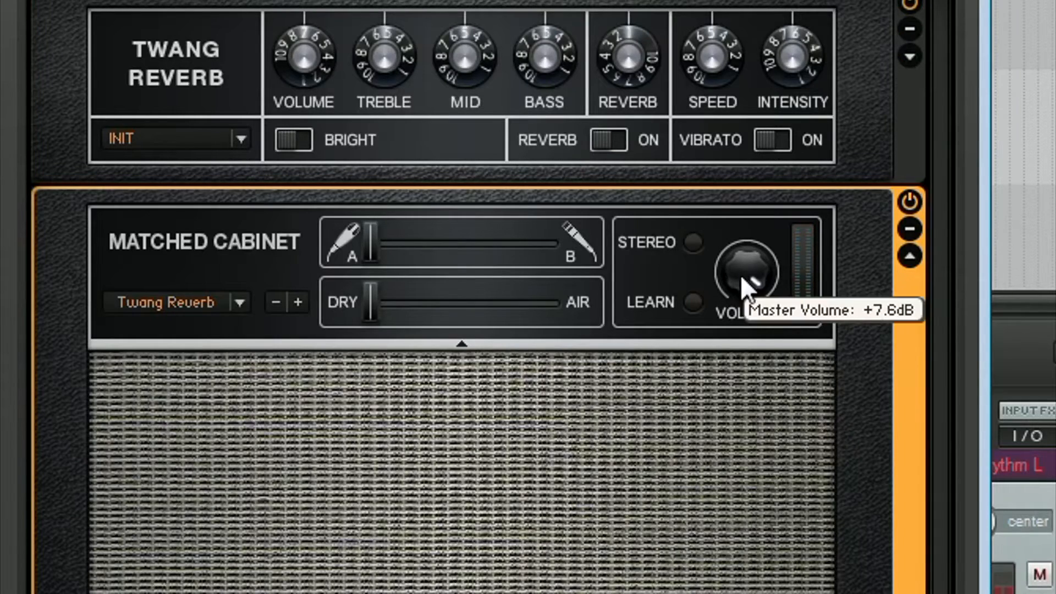
drag(738, 294, 737, 311)
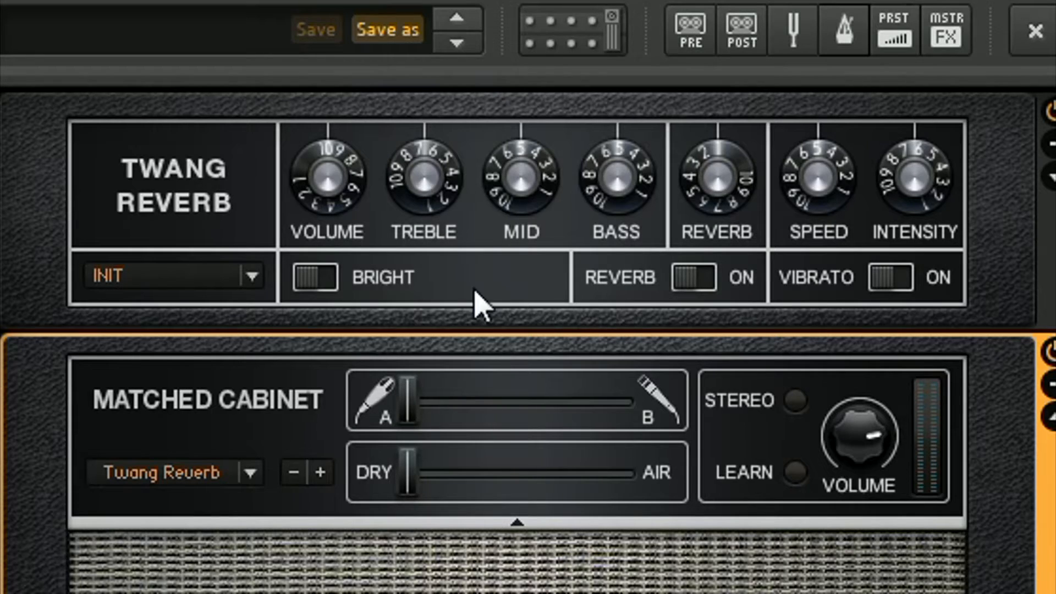
Set the Twang Reverb's treble to about 6 and mid to about 6.5, and adjust its bass
mouse_move(428, 187)
mouse_down()
mouse_move(419, 172)
mouse_move(415, 184)
mouse_move(424, 179)
mouse_up()
drag(523, 177, 499, 154)
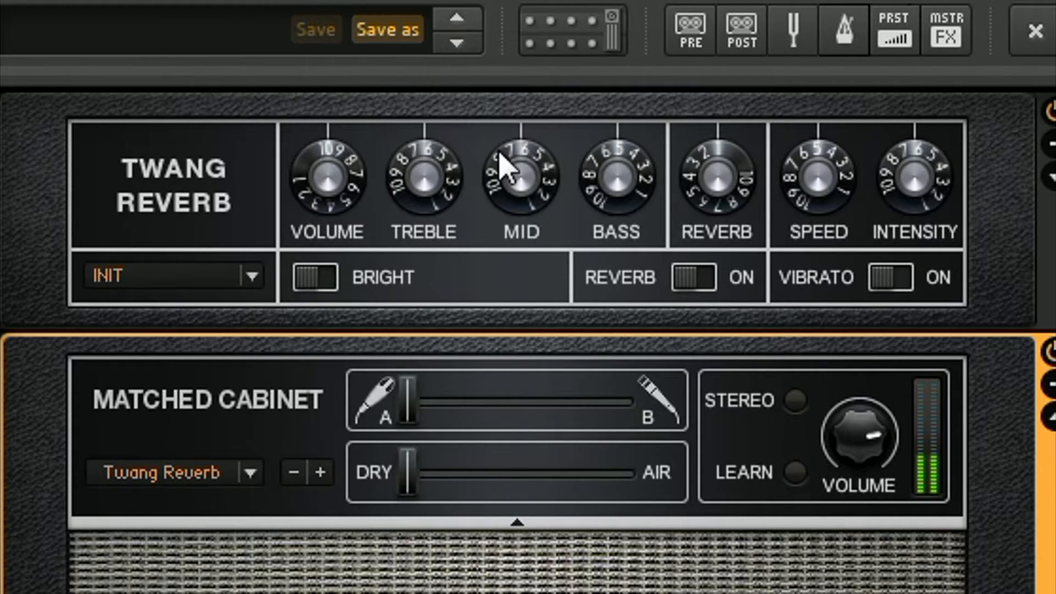
drag(616, 227, 587, 165)
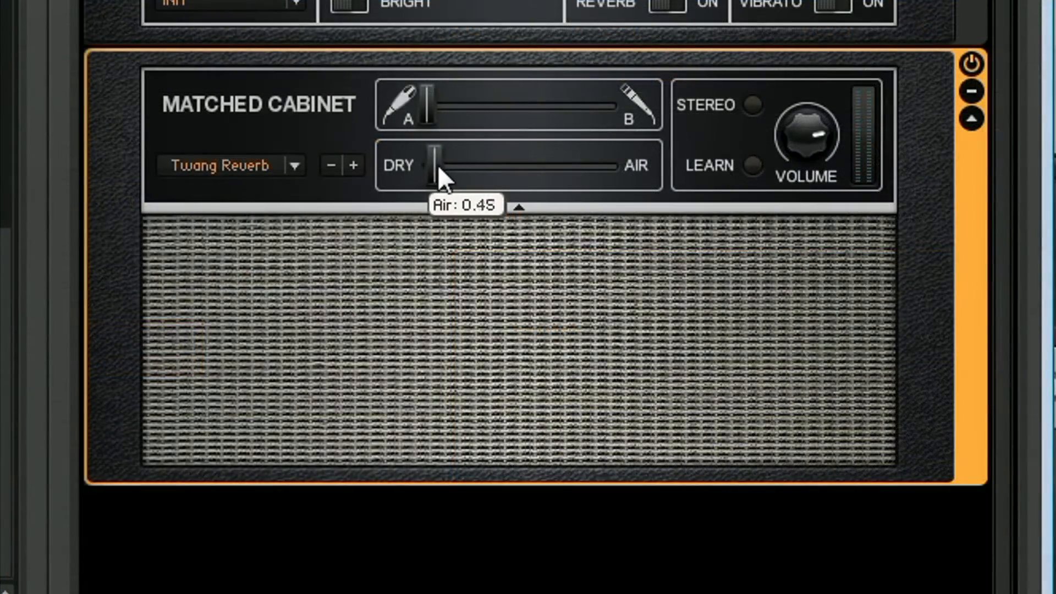
Try shifting the Matched Cabinet's Dry/Air balance towards Air and its microphone balance towards B
drag(691, 334, 699, 331)
drag(448, 166, 480, 170)
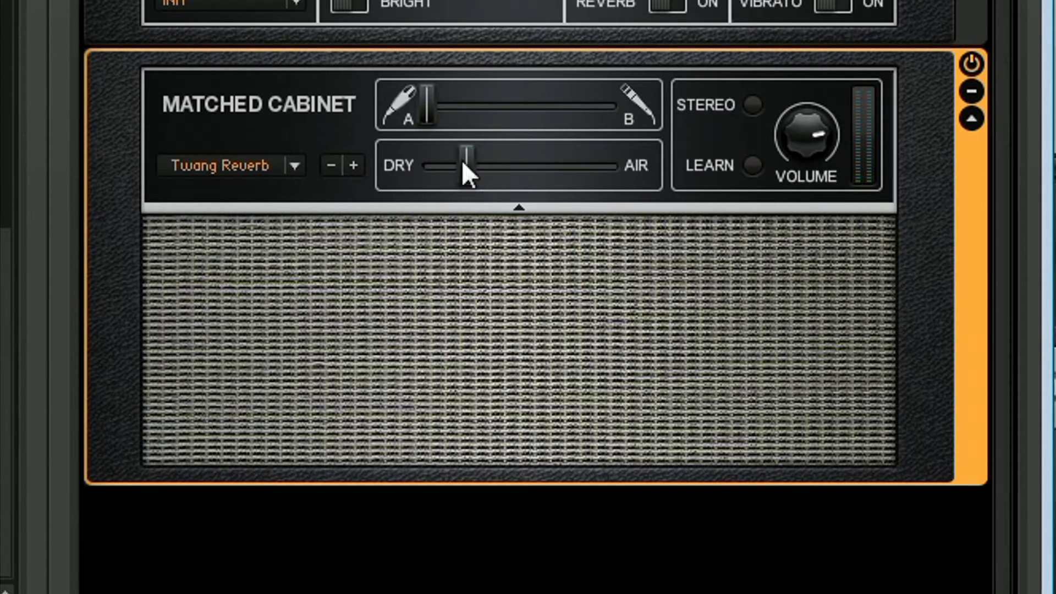
drag(427, 96, 502, 108)
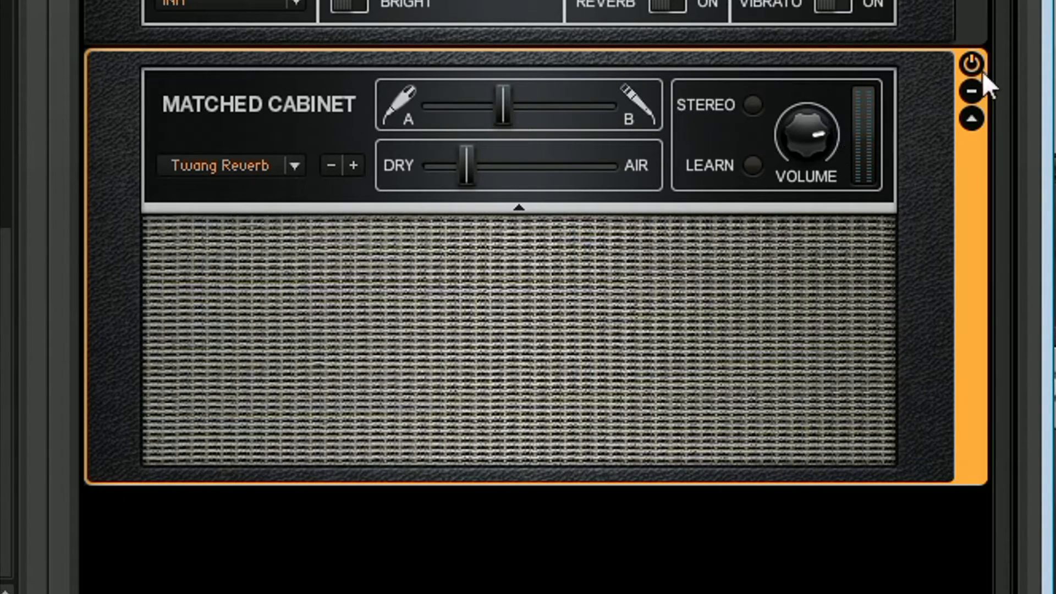
Collapse and restore the Matched Cabinet's view, and reveal the Twang Reverb's extended controls
click(969, 91)
click(970, 92)
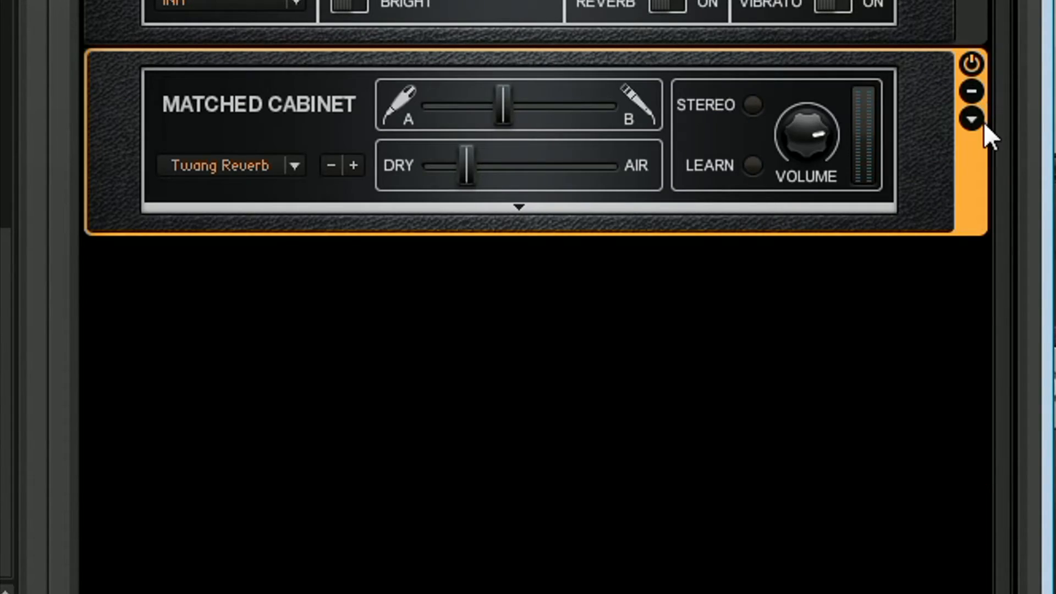
click(972, 116)
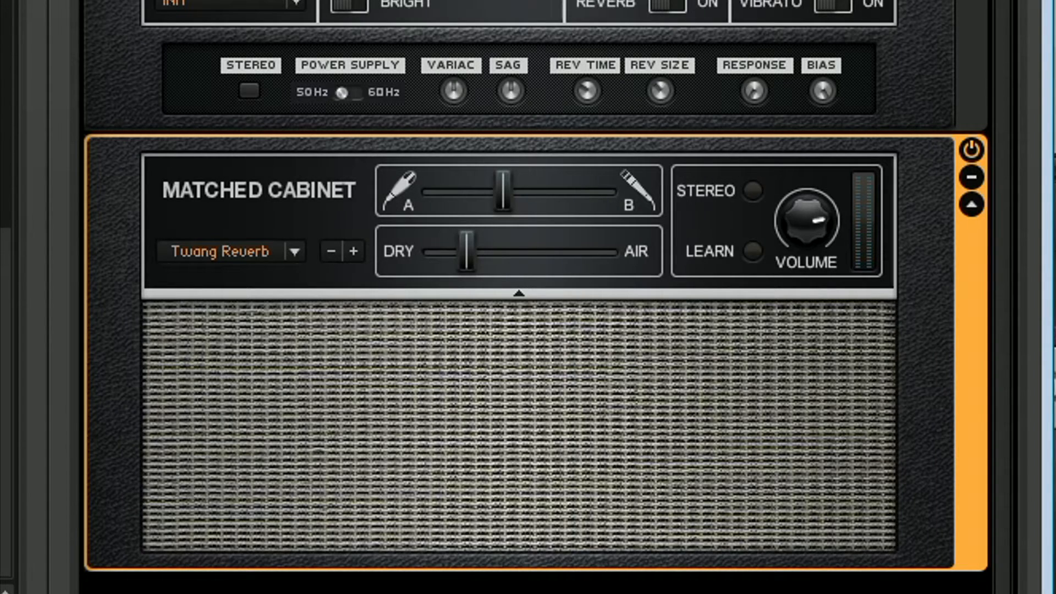
Switch the Twang Reverb's reverb back on, and return the Matched Cabinet's balances to Dry and microphone A
click(668, 7)
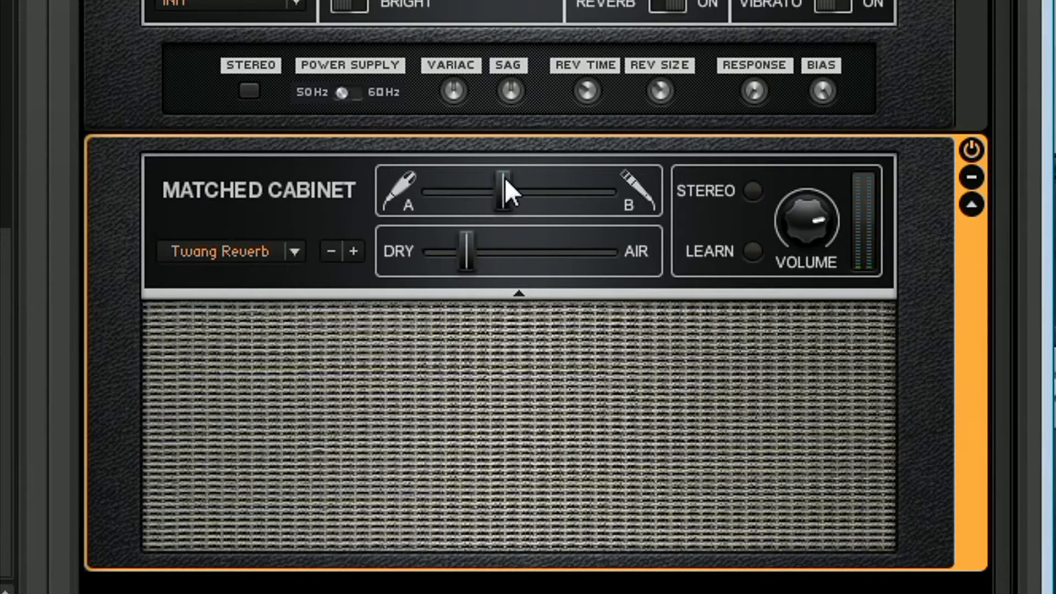
drag(465, 254, 433, 256)
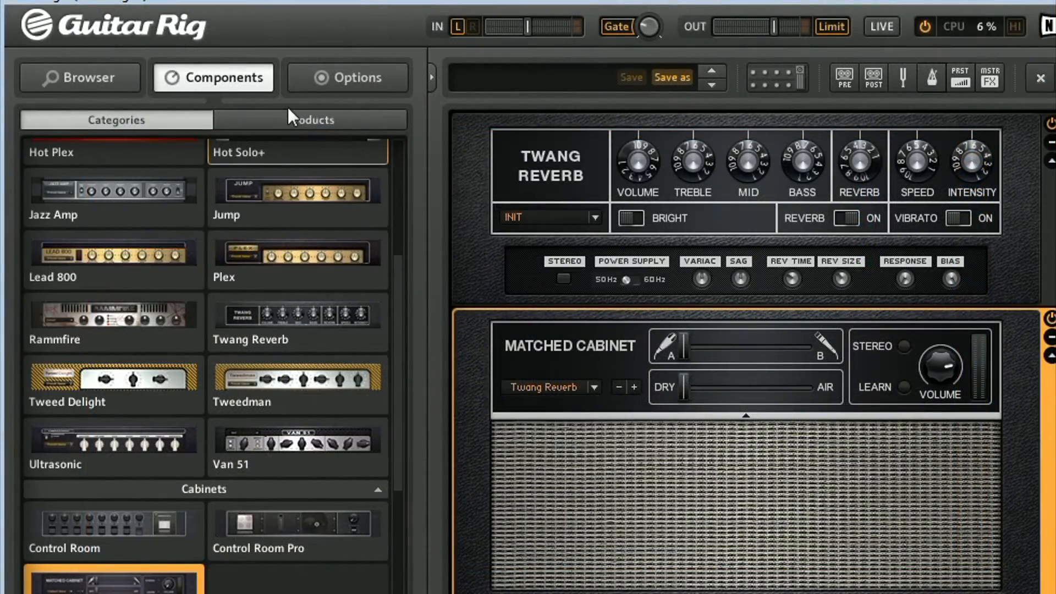
Check the preferences, return to the component categories, and collapse the Amplifiers and Cabinets groups
click(321, 83)
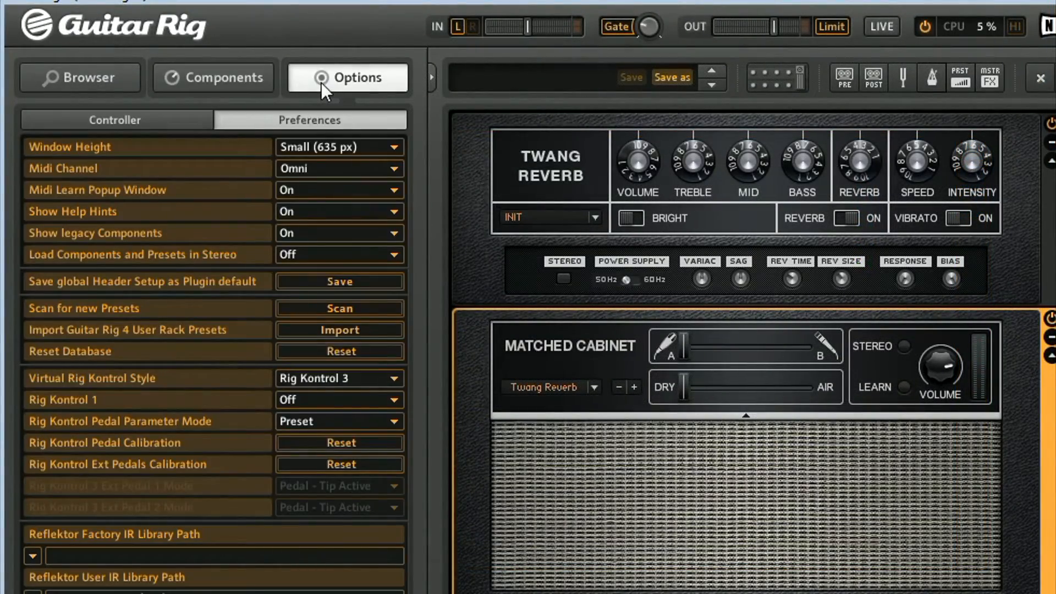
click(167, 87)
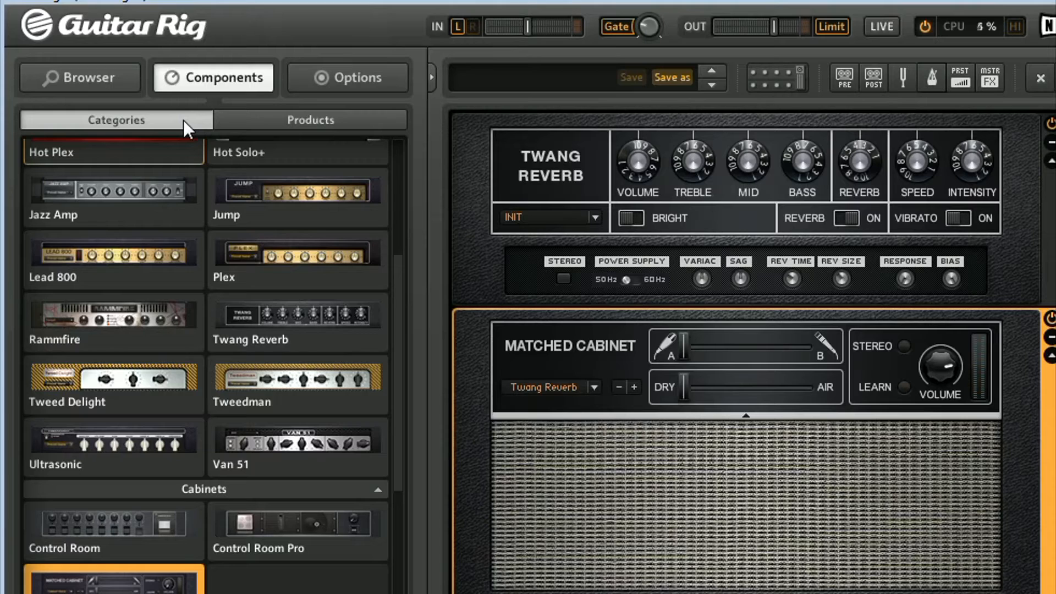
scroll(264, 175, up, 4)
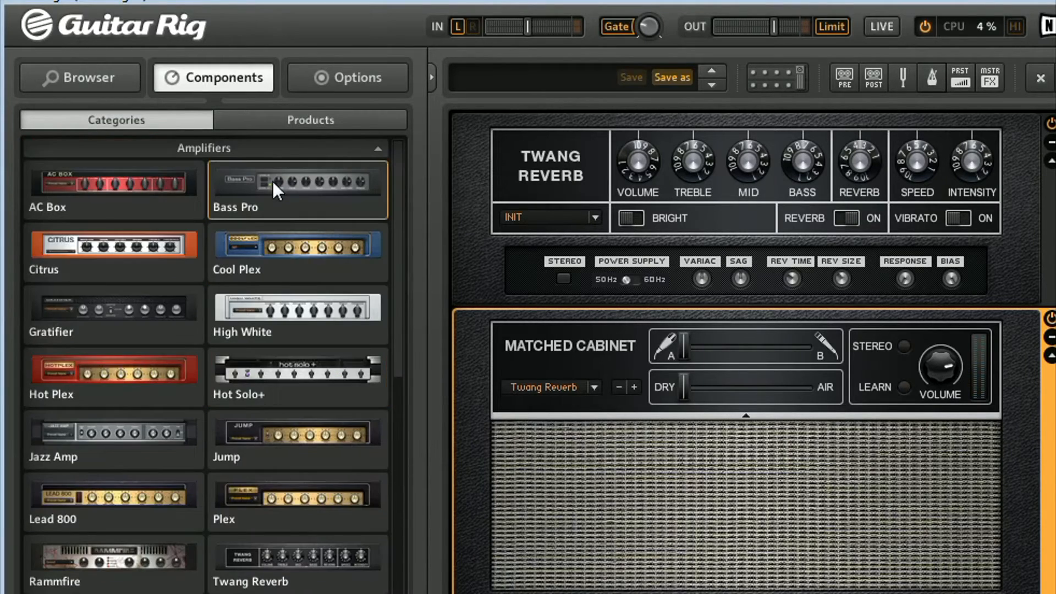
click(377, 150)
click(381, 173)
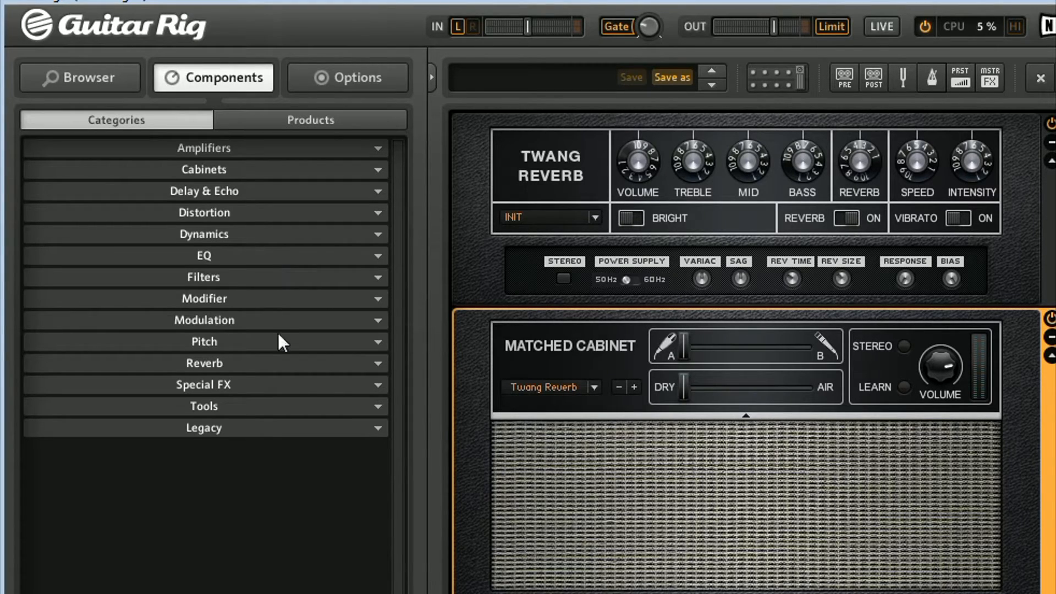
Look through the Special FX components, and add a Psychedelay from Delay & Echo after the Matched Cabinet
click(377, 385)
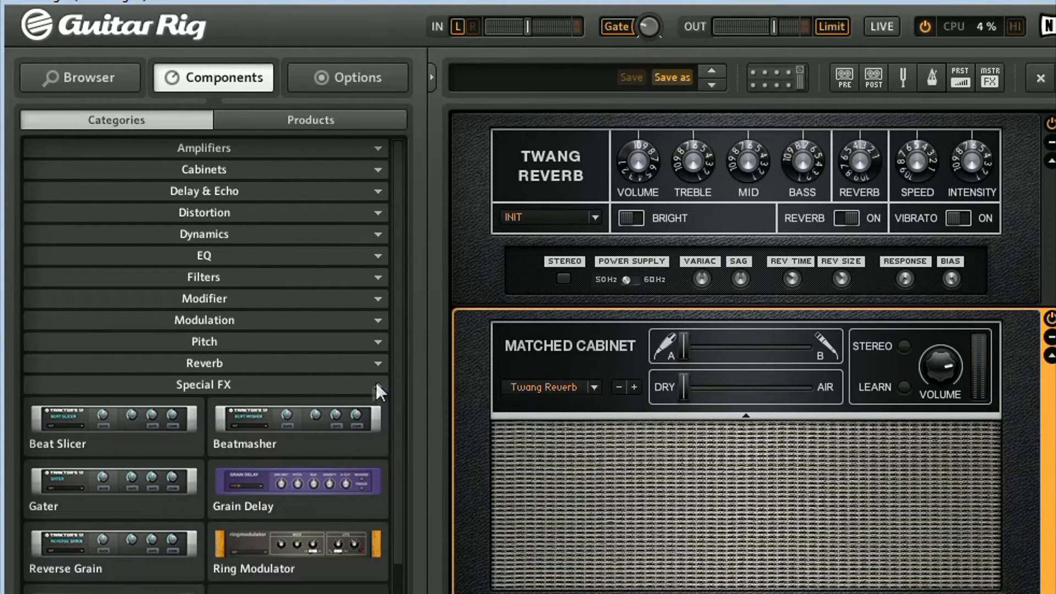
click(377, 385)
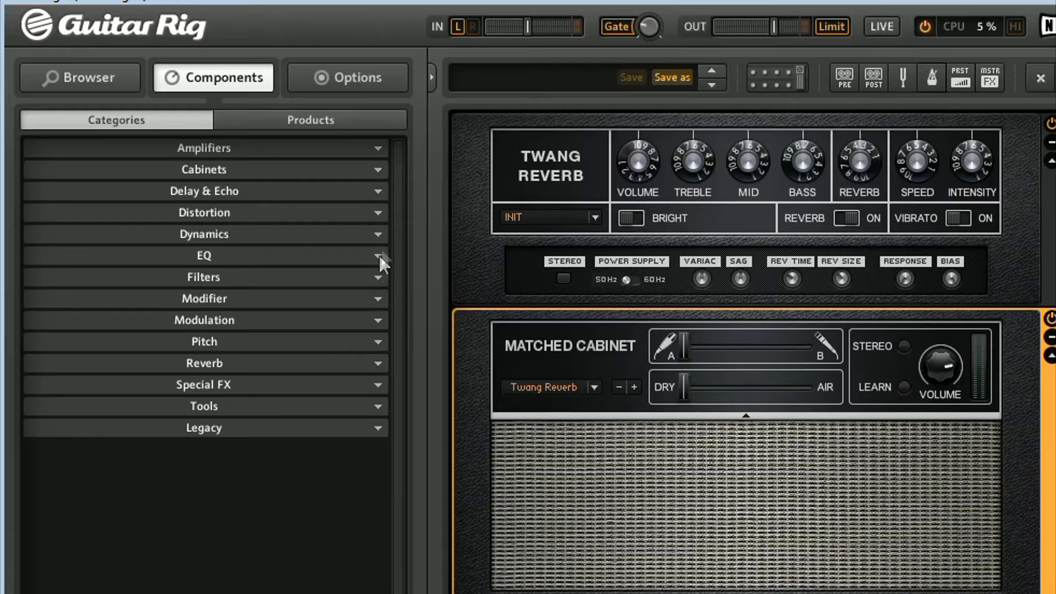
click(384, 192)
drag(230, 243, 552, 580)
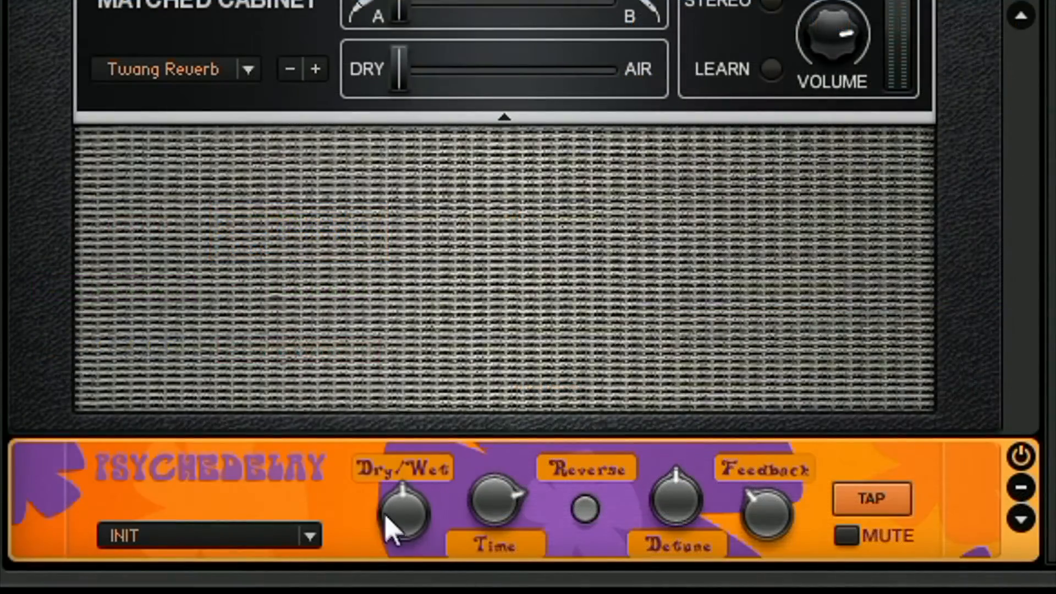
Lower the Psychedelay's Dry/Wet mix, try maximum feedback before turning it down low, and shorten the delay time
drag(385, 518, 385, 537)
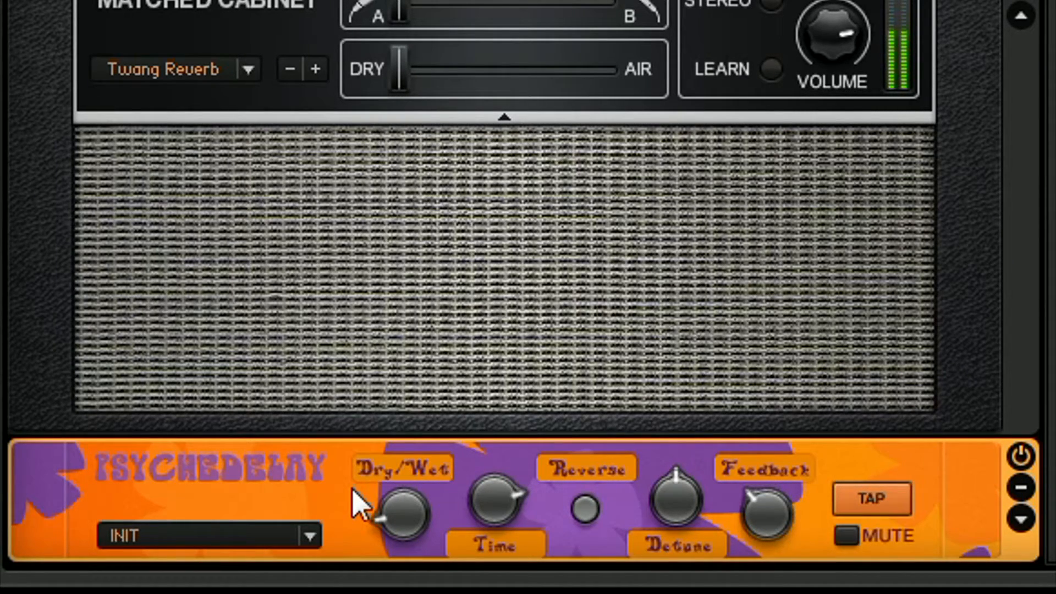
drag(758, 509, 710, 162)
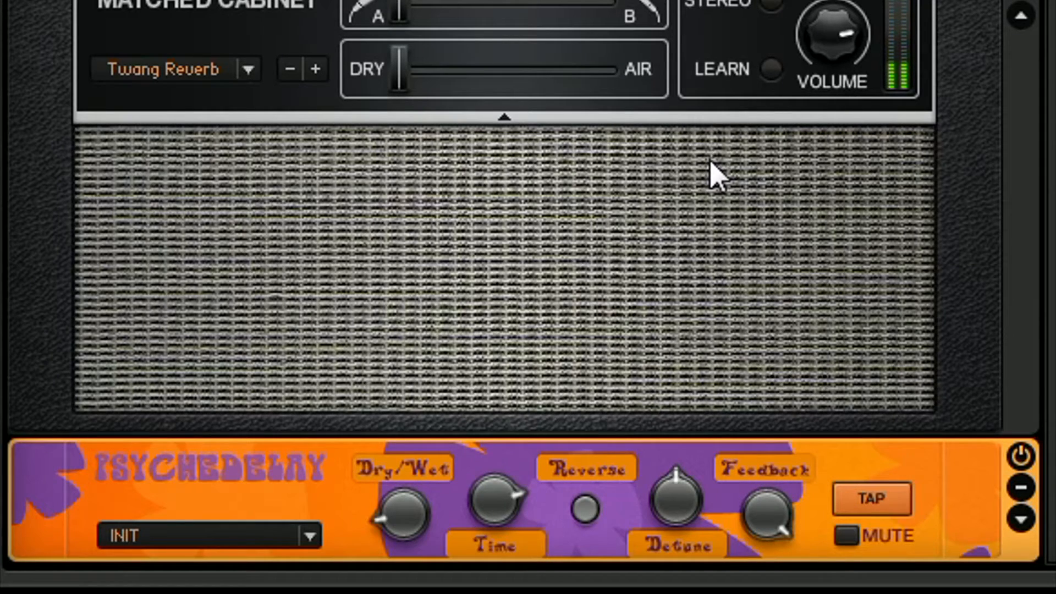
drag(771, 526, 759, 581)
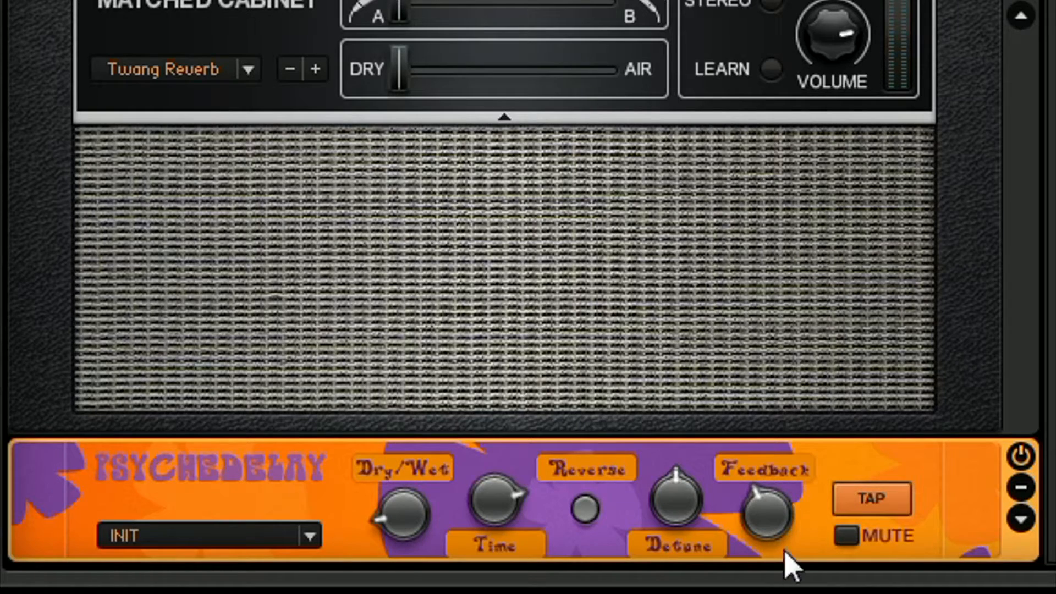
drag(766, 523, 759, 559)
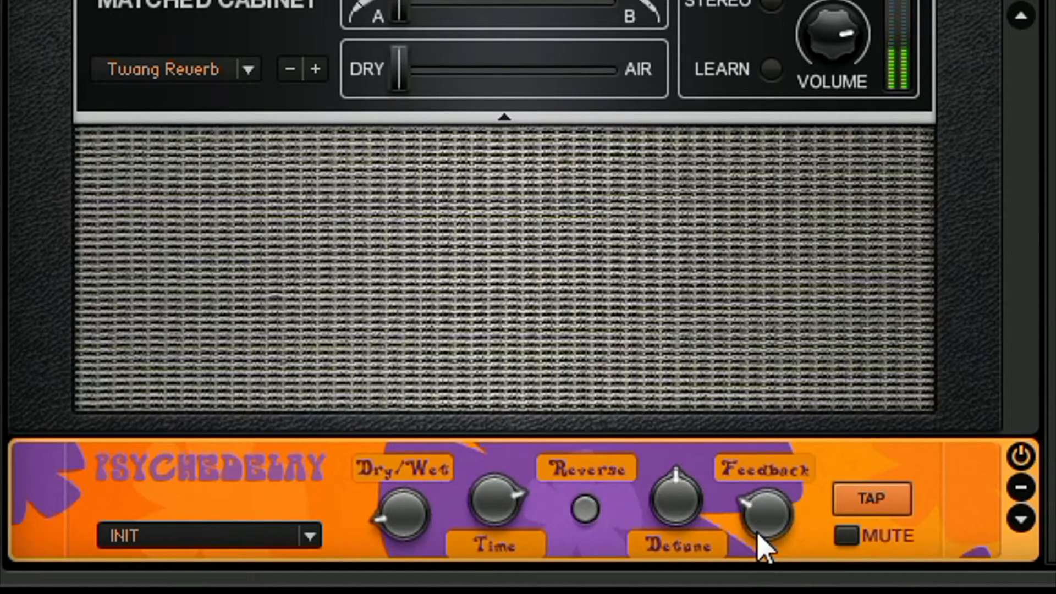
drag(494, 500, 528, 582)
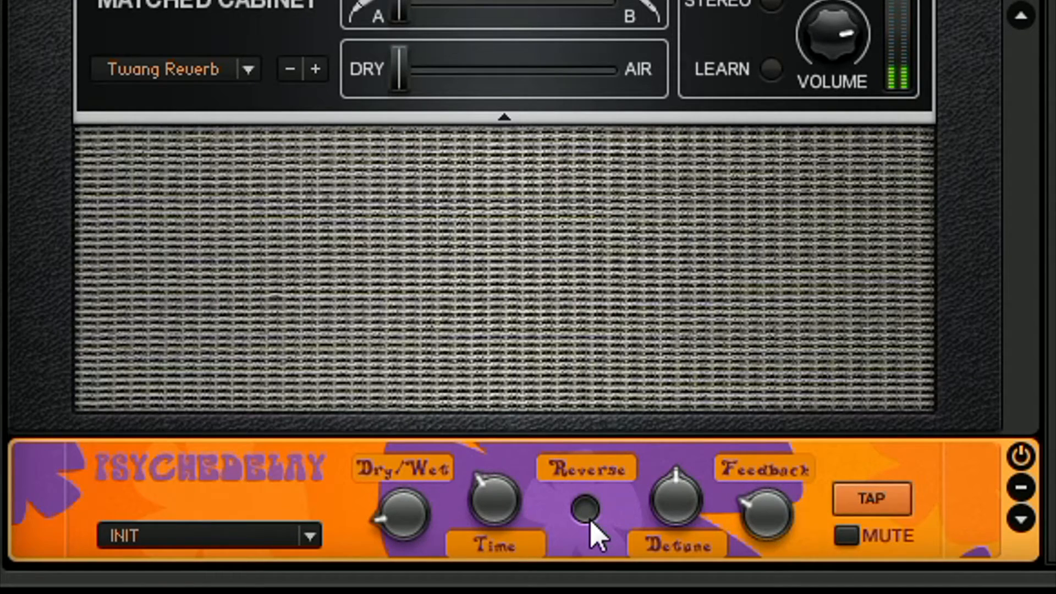
Readjust the Psychedelay's delay time, and add a VC 2A compressor from the Dynamics components in front of the Twang Reverb
drag(503, 500, 455, 417)
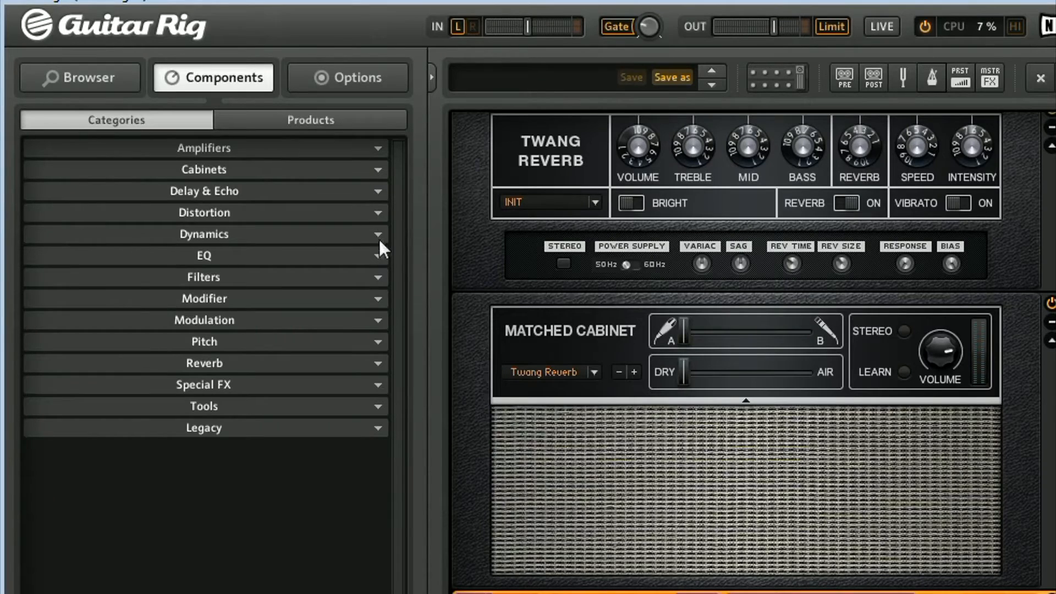
click(378, 235)
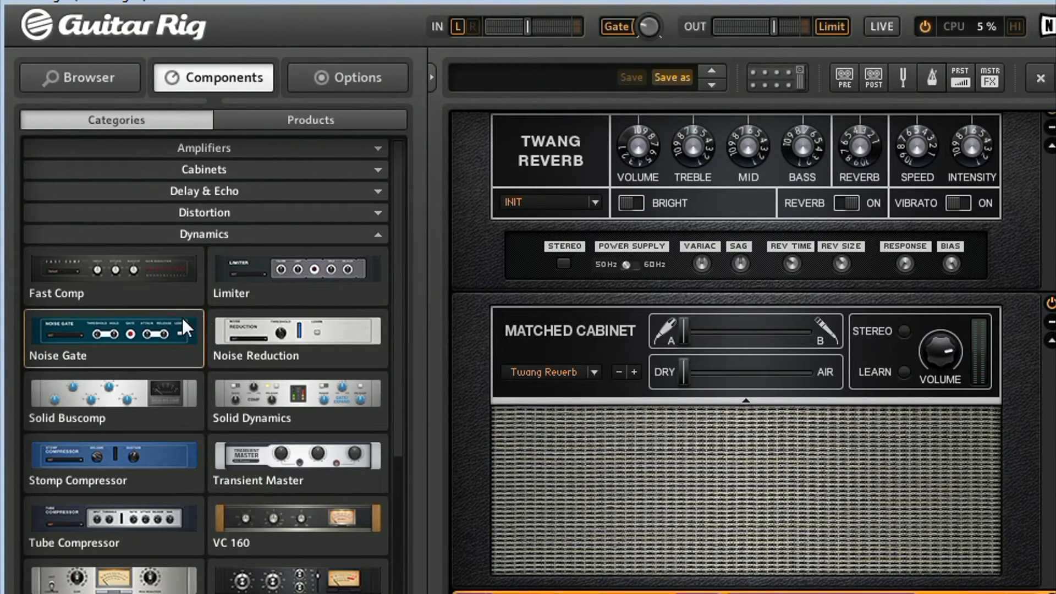
click(81, 293)
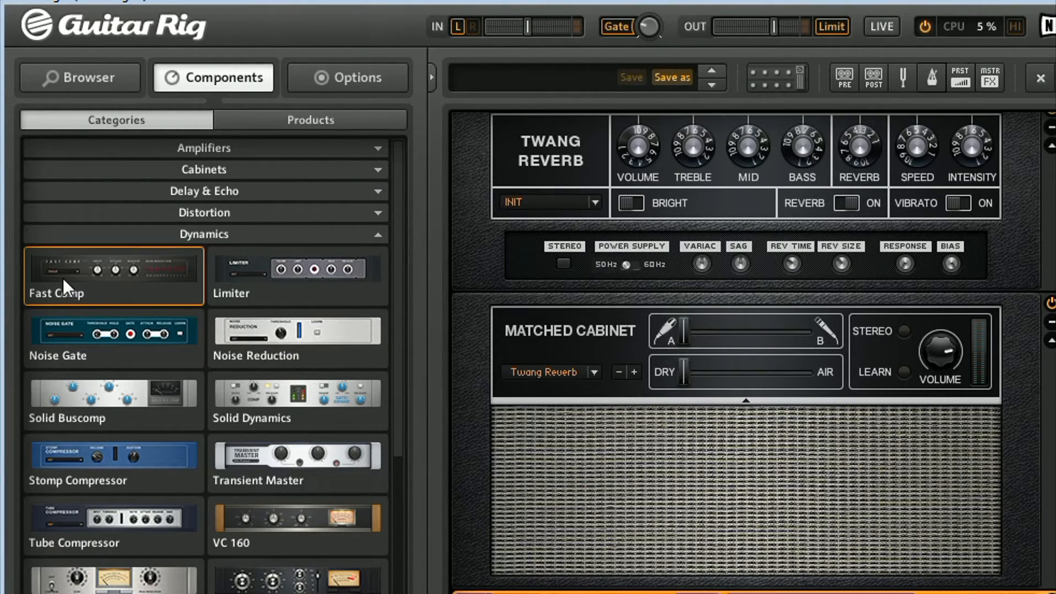
drag(113, 578, 641, 124)
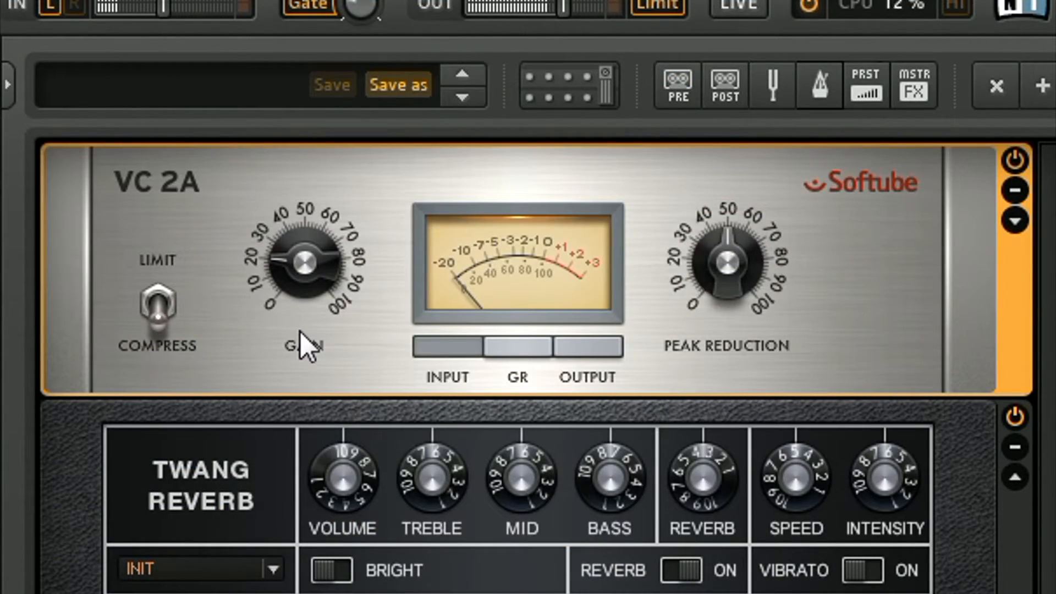
Adjust the VC 2A's gain, and try a peak reduction near maximum before lowering it to about 25
drag(268, 262, 267, 276)
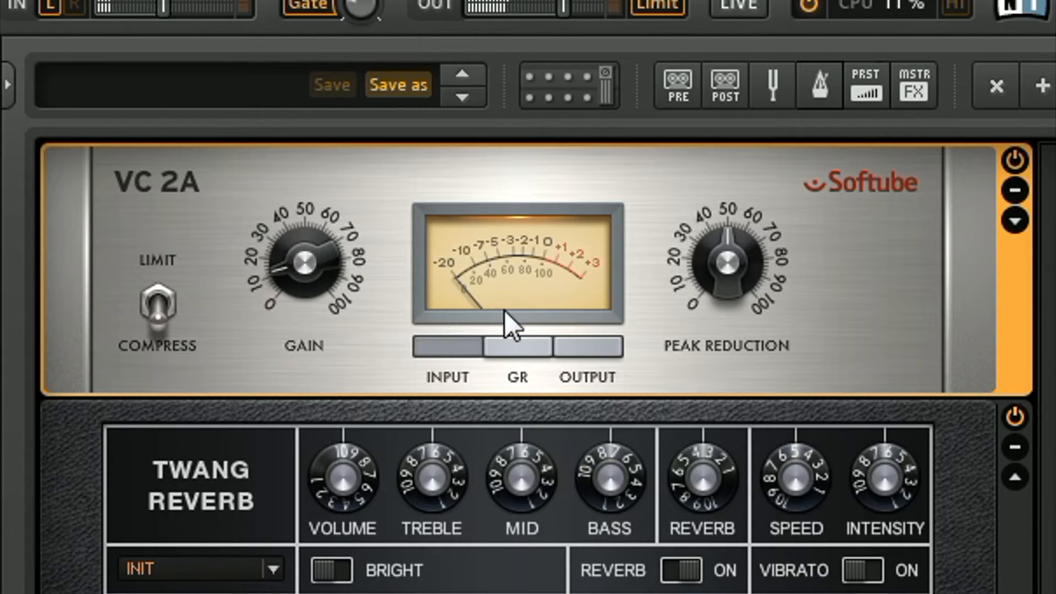
drag(718, 267, 701, 127)
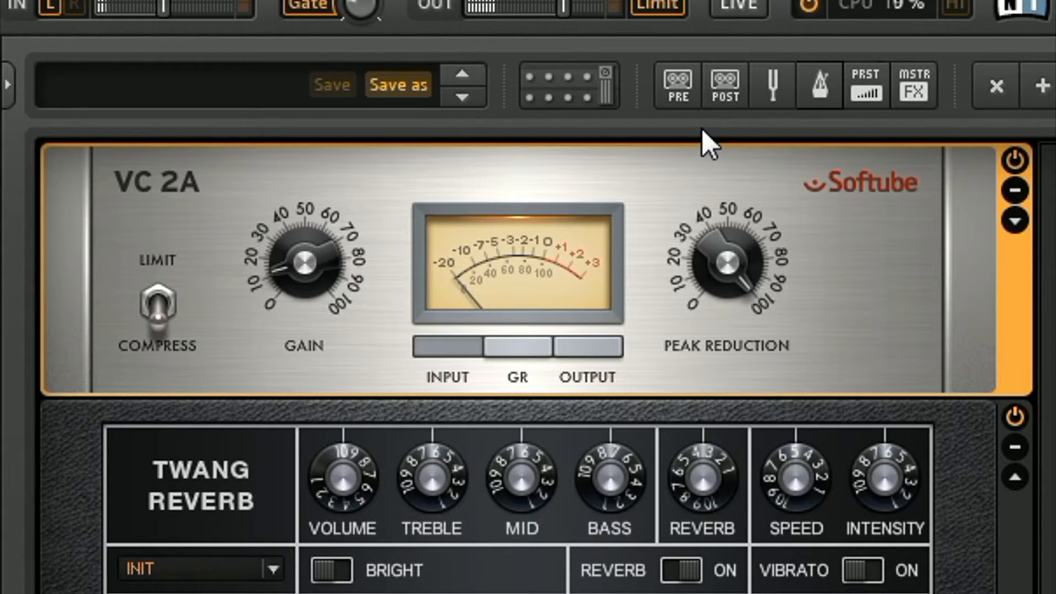
drag(718, 275, 740, 429)
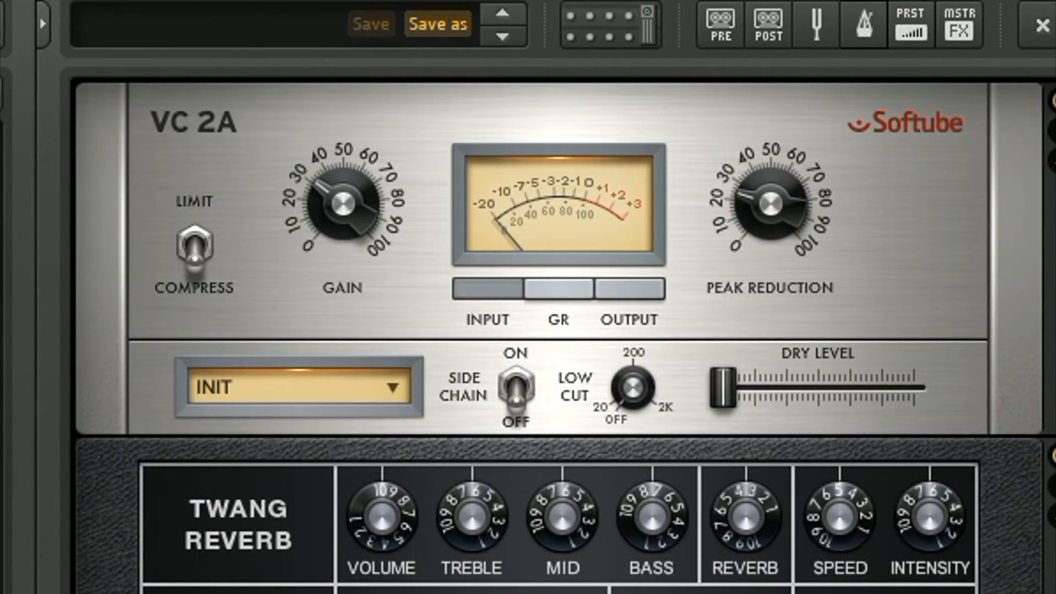
Add a Noise Reduction in front of the VC 2A, try its Learn function, and adjust its threshold
drag(6, 78, 189, 112)
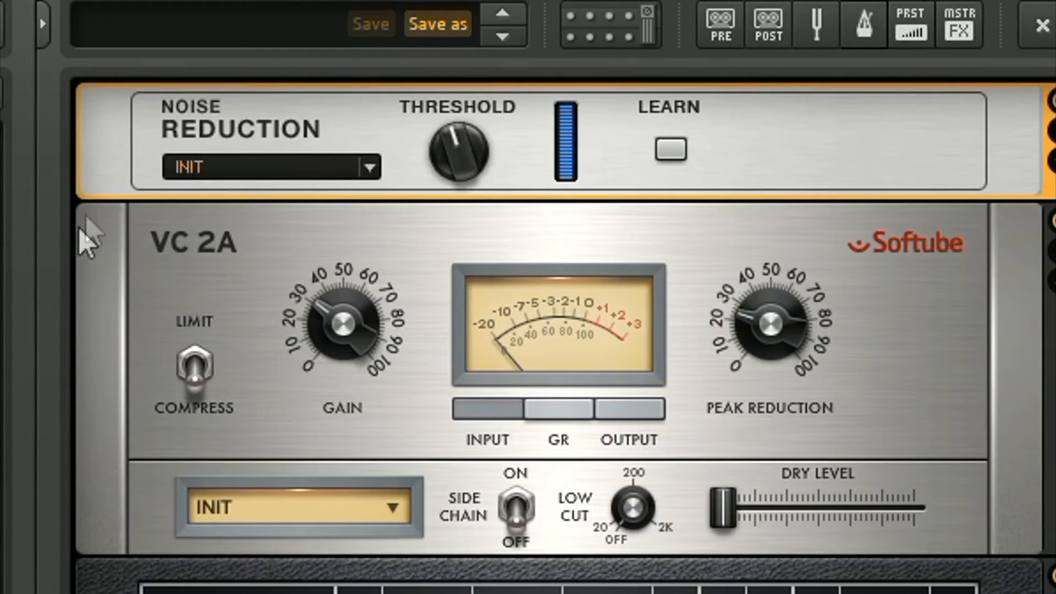
mouse_move(458, 160)
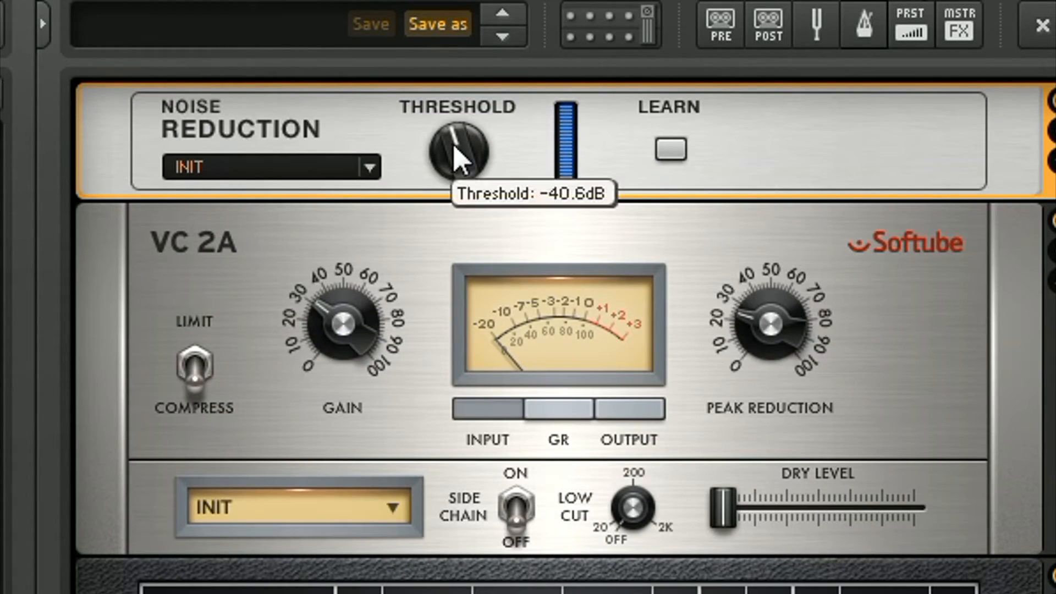
drag(455, 147, 456, 164)
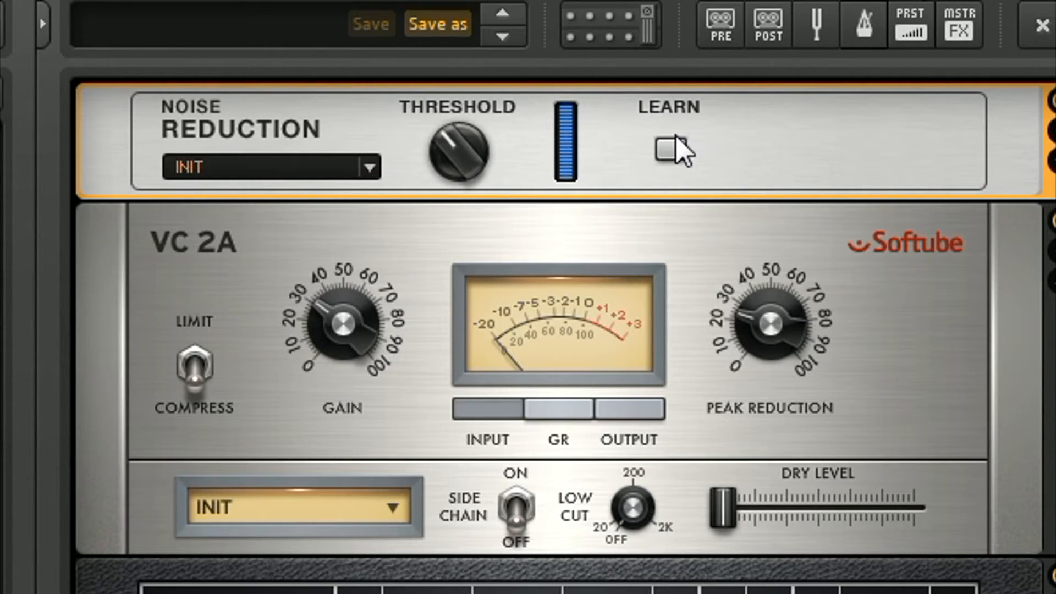
click(668, 155)
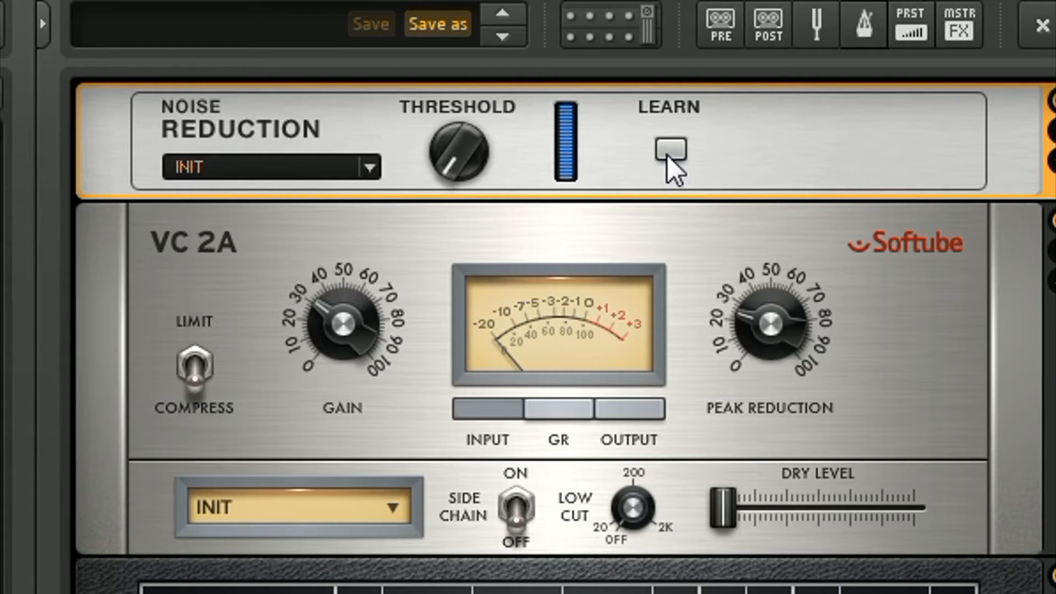
drag(457, 172, 411, 115)
Reveal the Noise Reduction's advanced controls, and try low and high settings of its release
click(1054, 161)
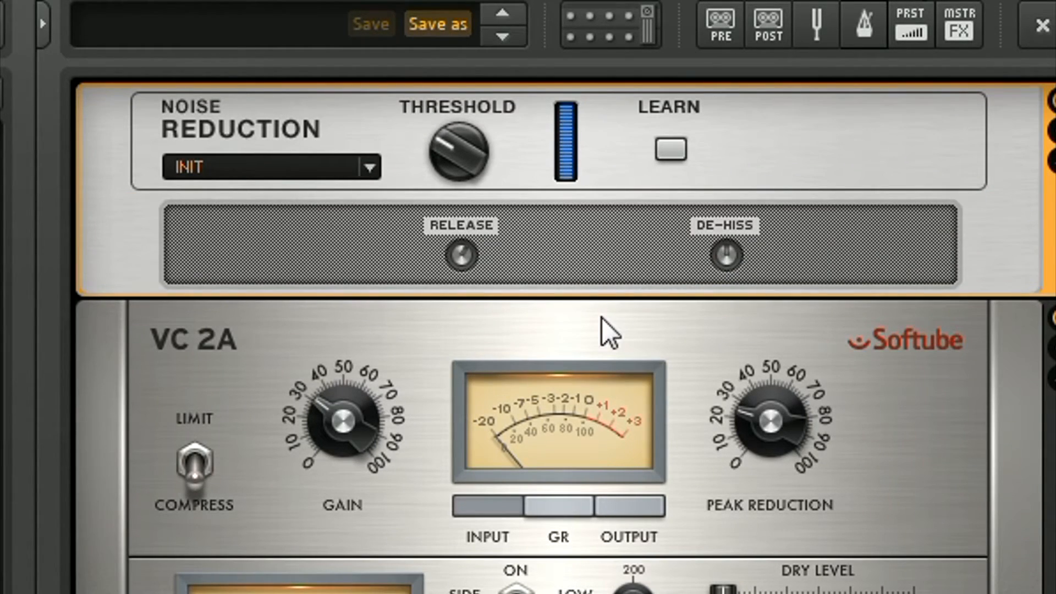
drag(461, 263, 479, 411)
drag(458, 260, 429, 94)
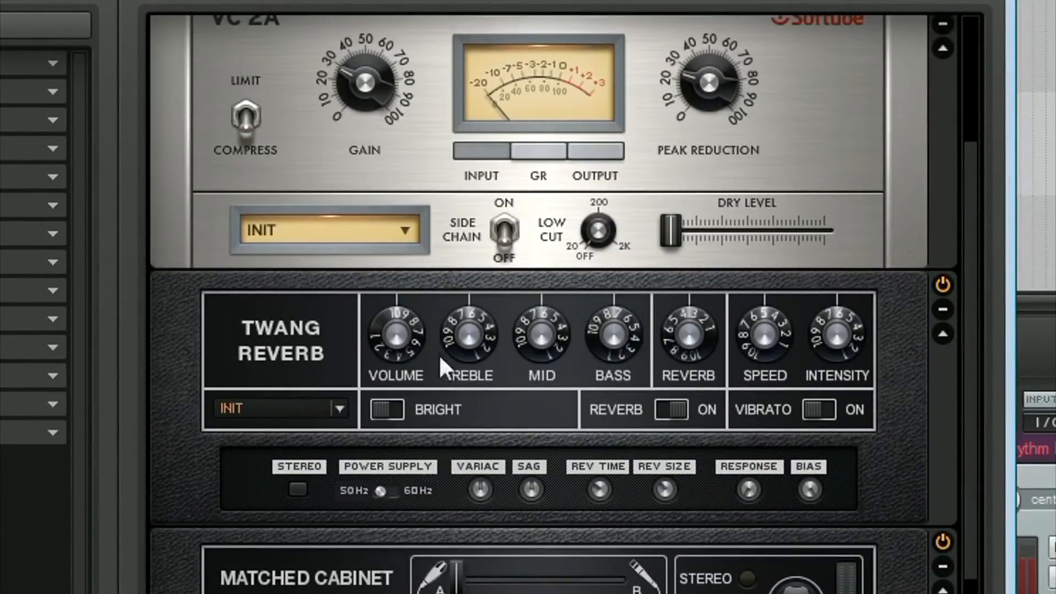
Lower the Twang Reverb's volume slightly
drag(404, 339, 410, 345)
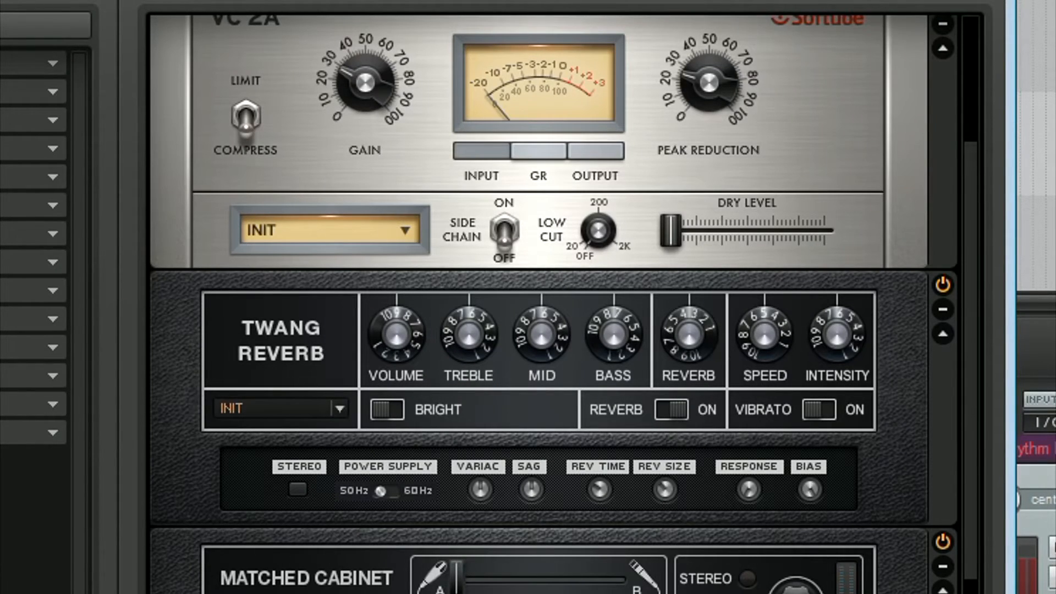
scroll(977, 238, down, 5)
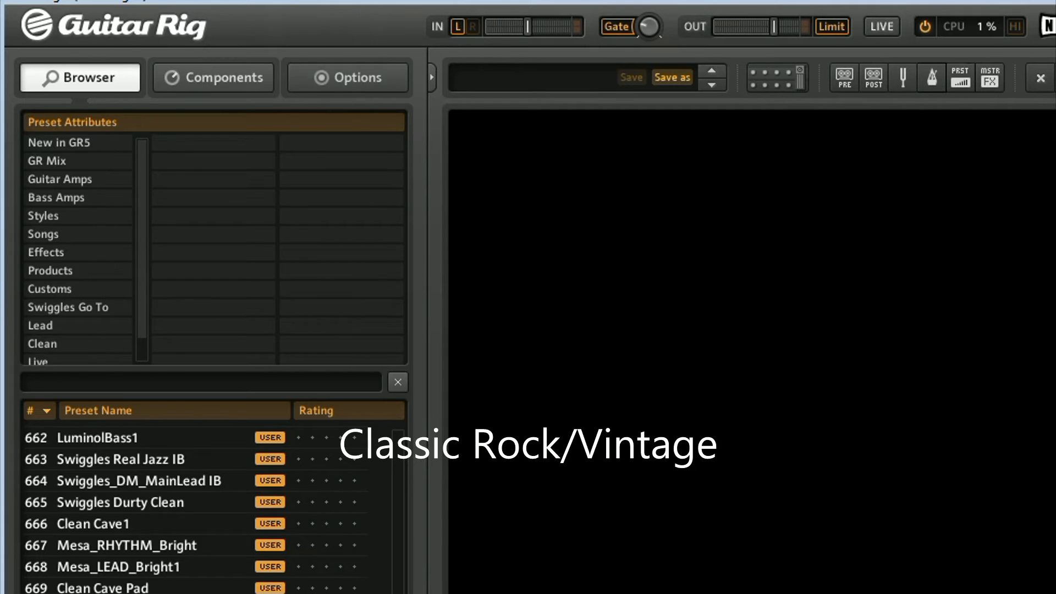
Add a Noise Reduction from Dynamics to the empty rack, followed by a Lead 800 from Amplifiers
click(212, 86)
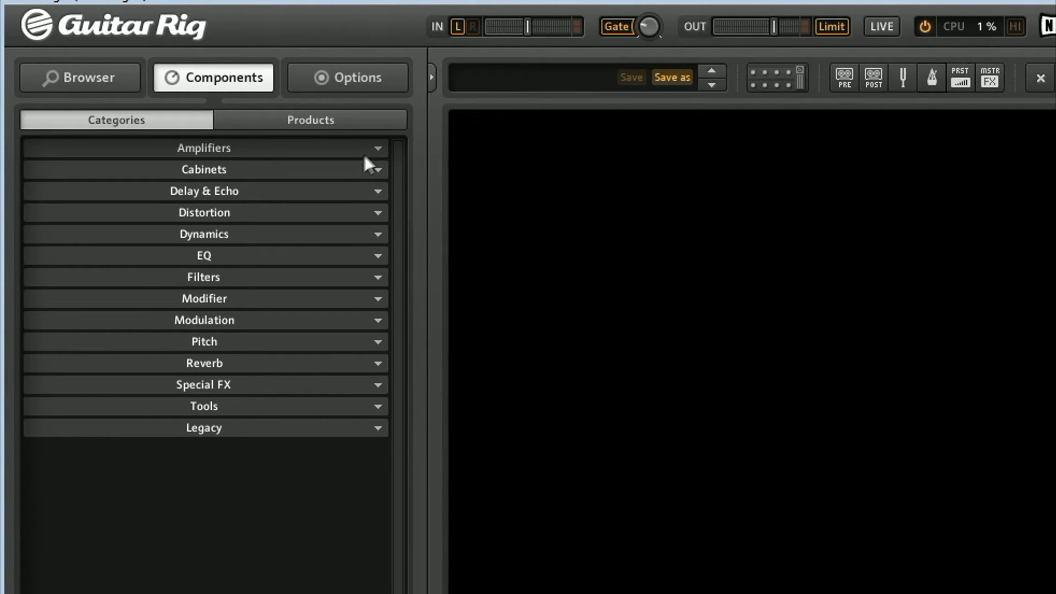
click(379, 235)
drag(298, 336, 685, 184)
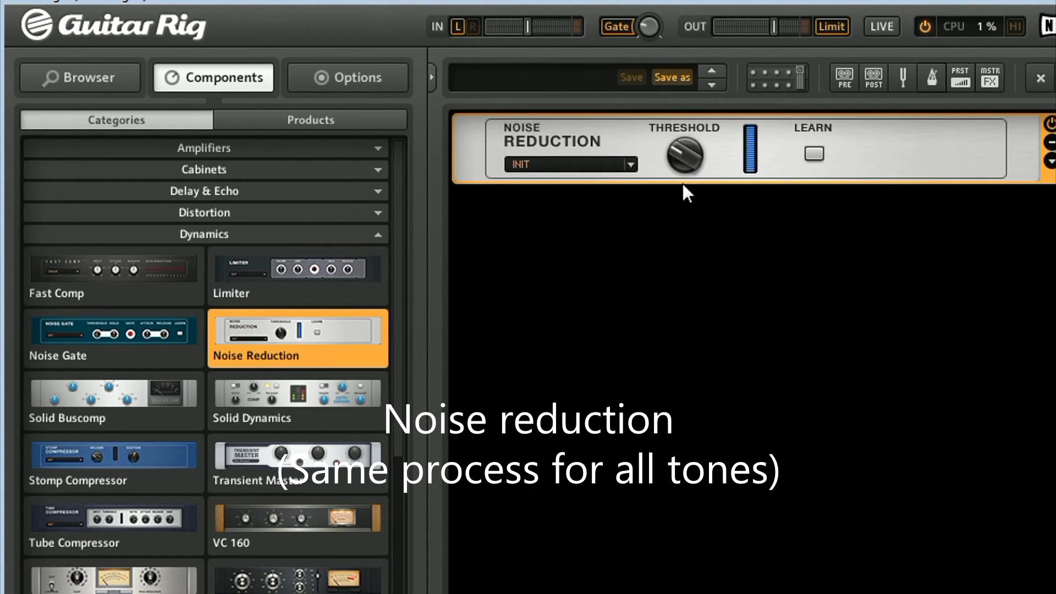
click(378, 235)
click(220, 149)
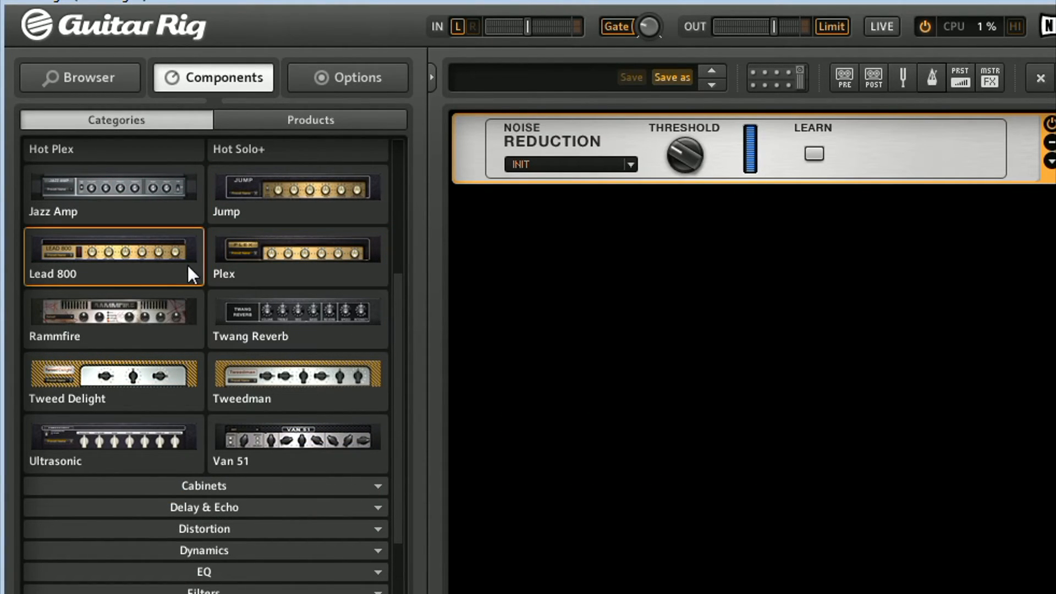
drag(152, 268, 563, 232)
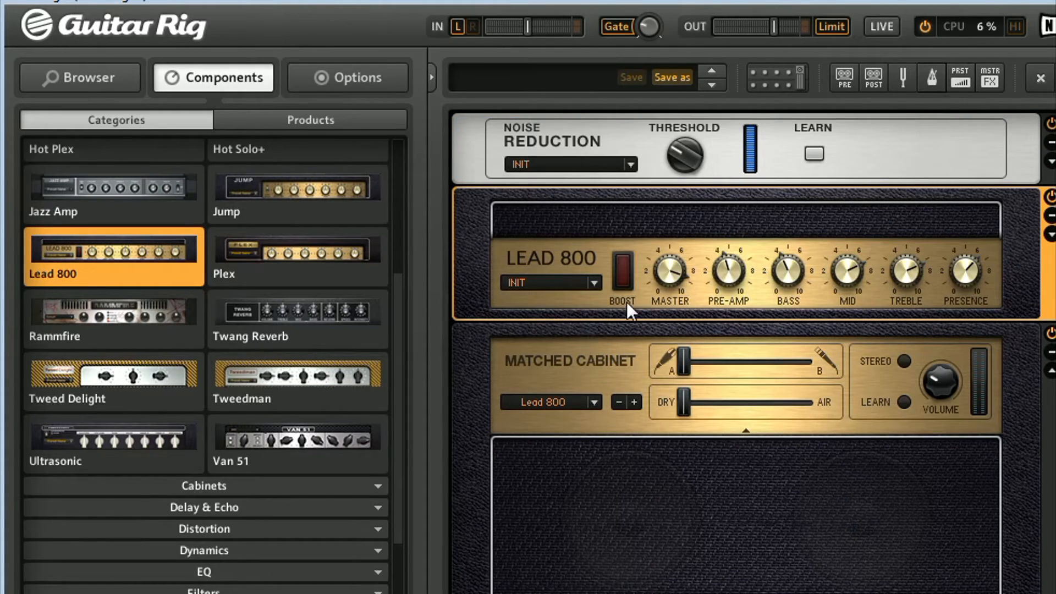
Set the Lead 800's pre-amp, bass, mid, treble and presence to about 5
drag(739, 272, 734, 264)
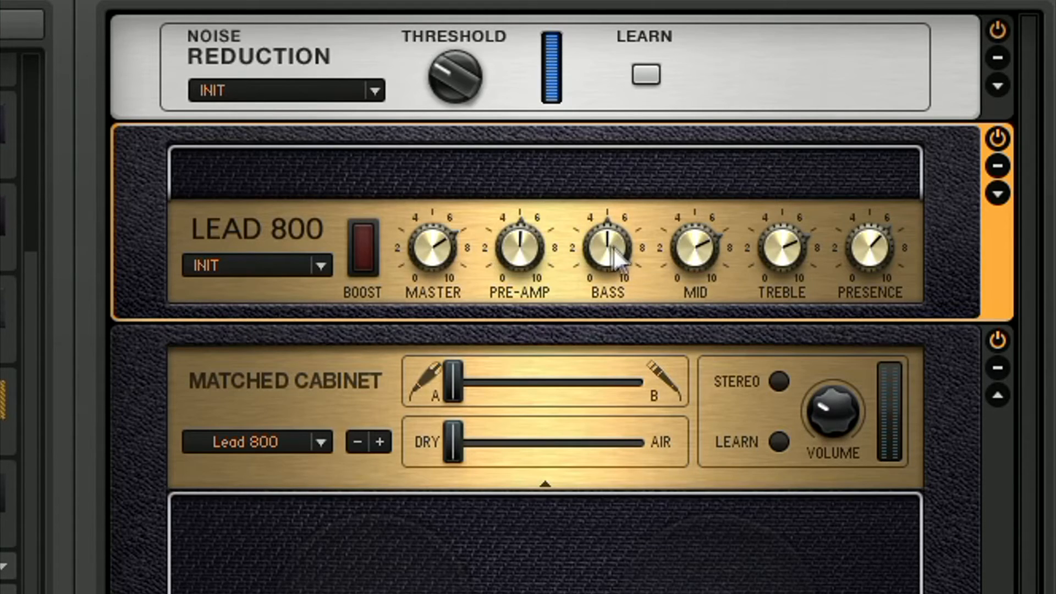
double_click(696, 247)
double_click(775, 251)
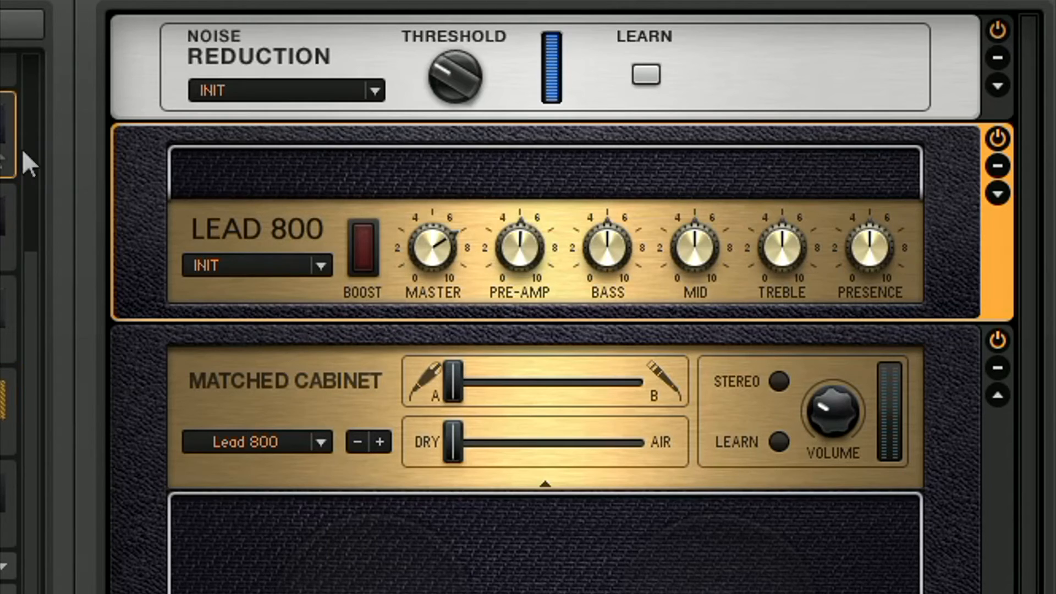
click(0, 79)
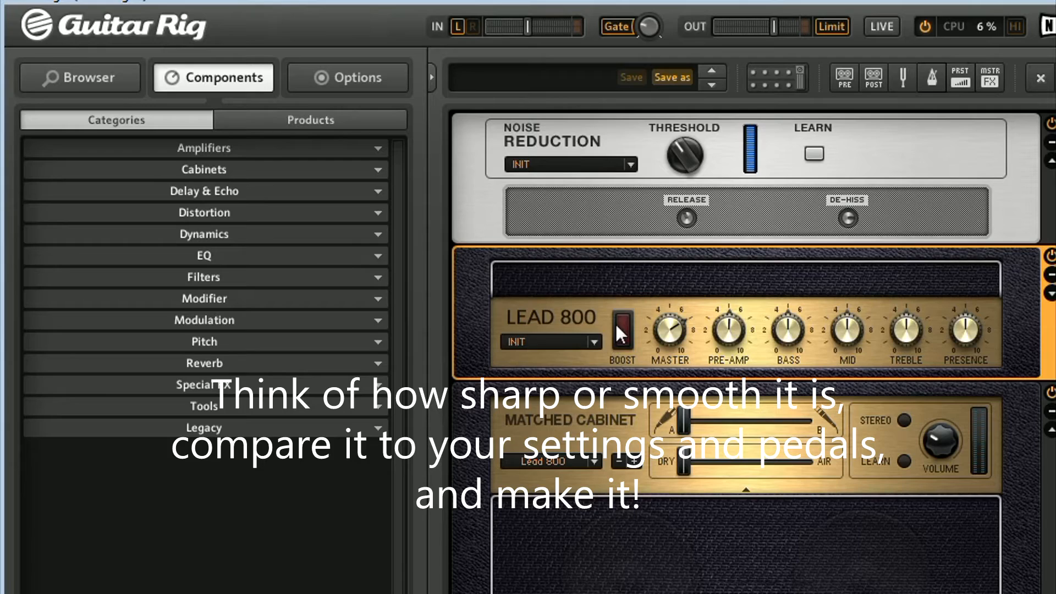
Raise the Lead 800's master to about 8, and adjust the Matched Cabinet's volume
drag(664, 338, 661, 324)
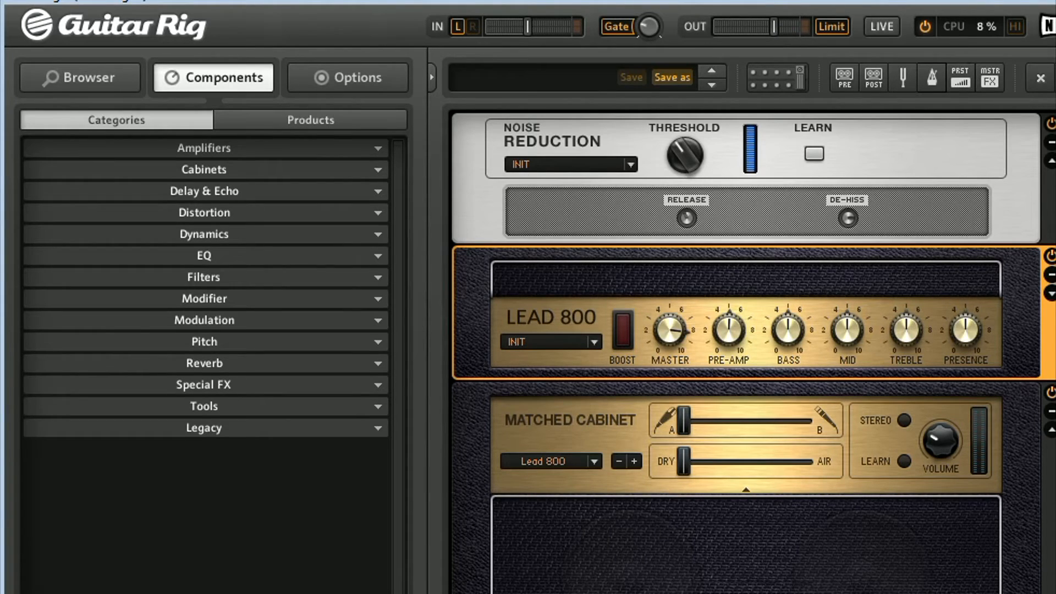
scroll(994, 415, down, 1)
mouse_move(937, 431)
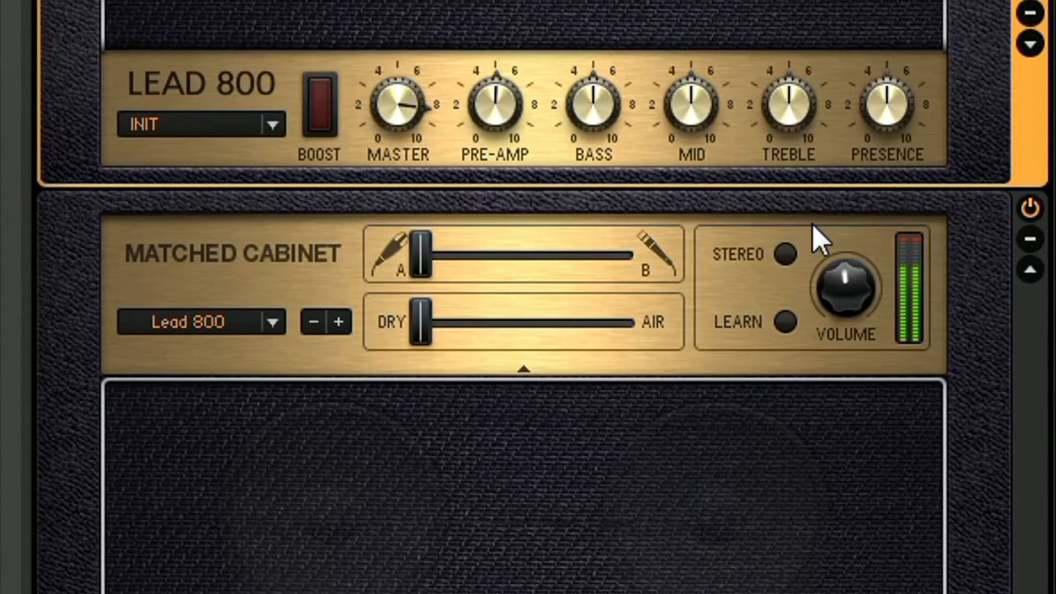
mouse_move(844, 329)
mouse_down()
mouse_move(838, 305)
mouse_move(837, 324)
mouse_up()
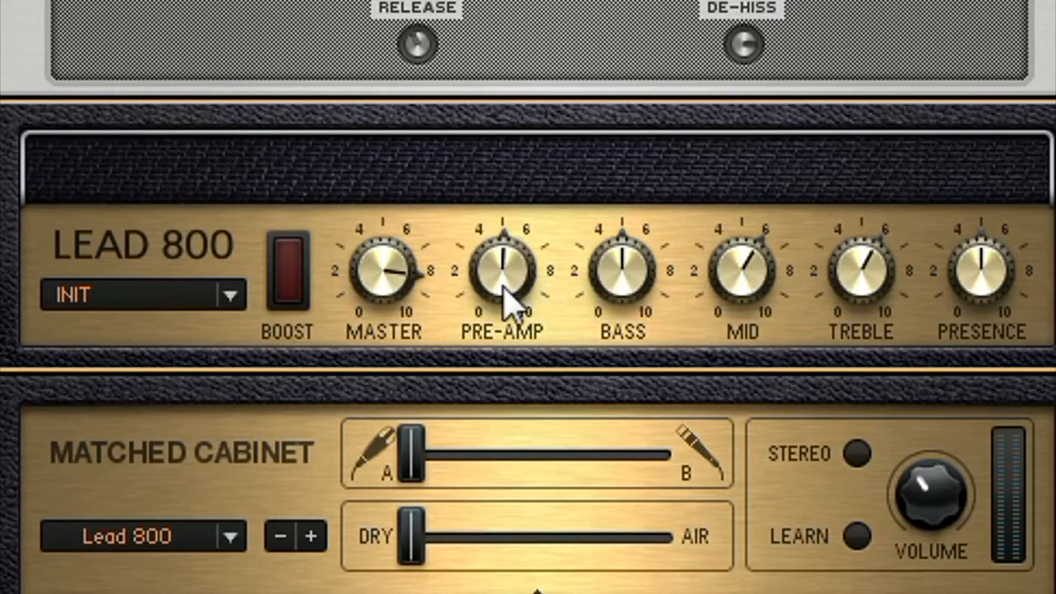
Raise the Lead 800's pre-amp to about 7 and master to 8, switch on Boost, and increase the response
drag(490, 272, 474, 236)
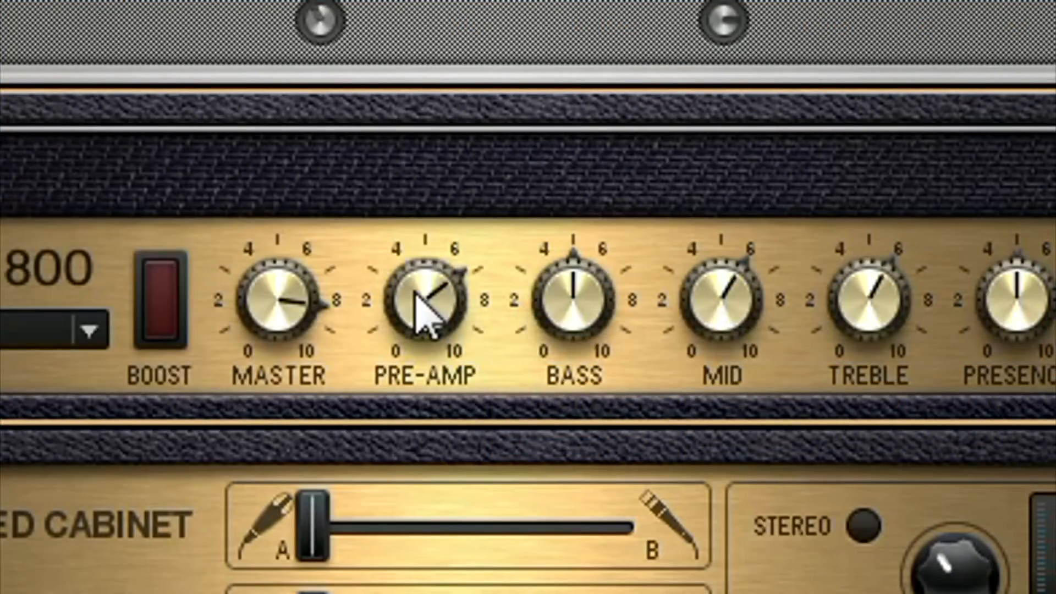
drag(263, 302, 265, 303)
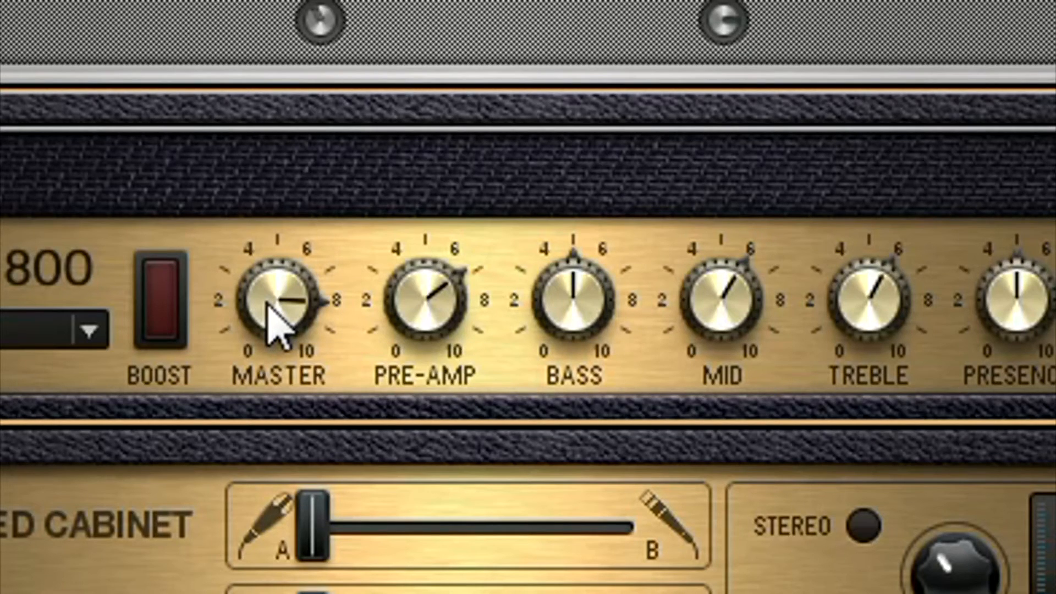
click(178, 306)
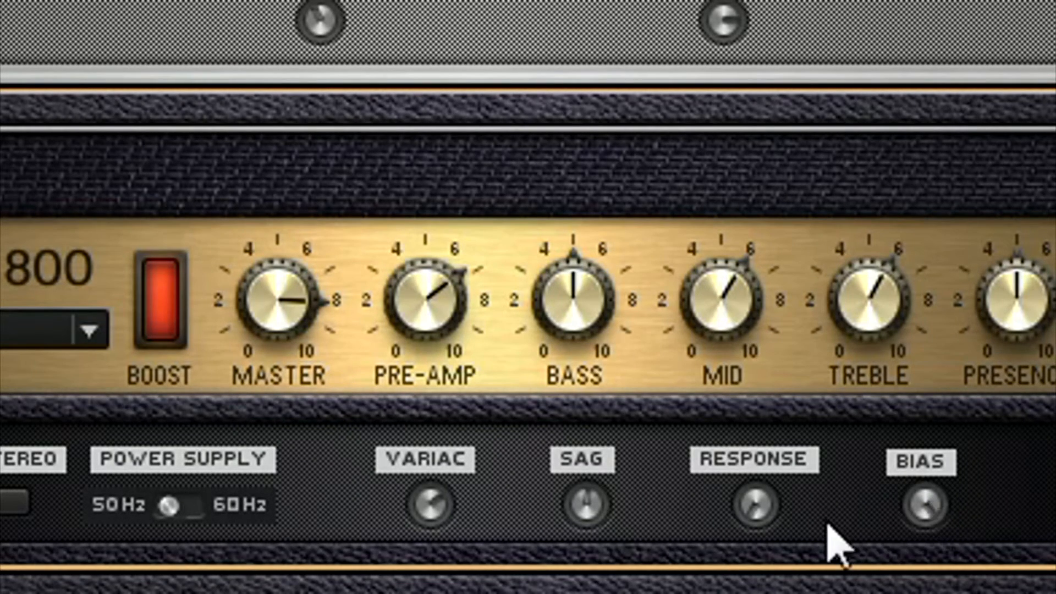
drag(759, 514, 745, 471)
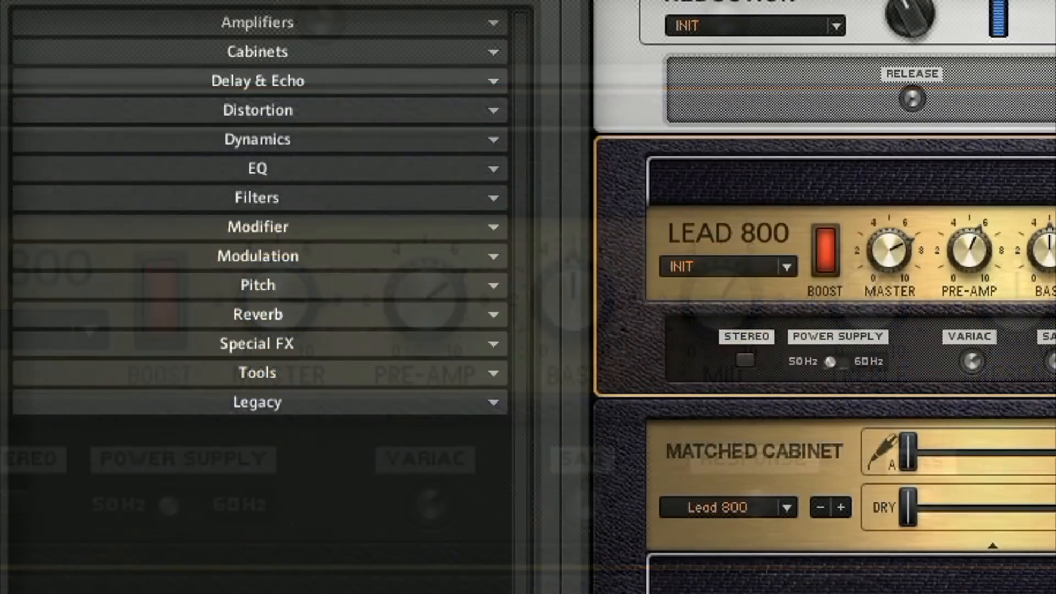
Switch off the Lead 800's Boost, and add a Distortion pedal between the Noise Reduction and the amp
scroll(876, 197, down, 3)
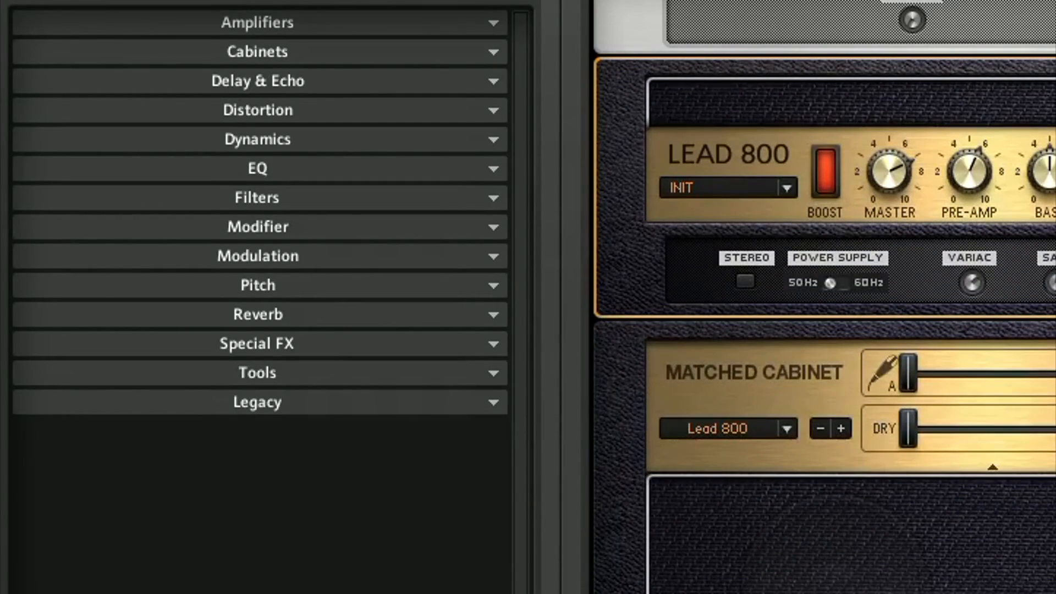
click(828, 182)
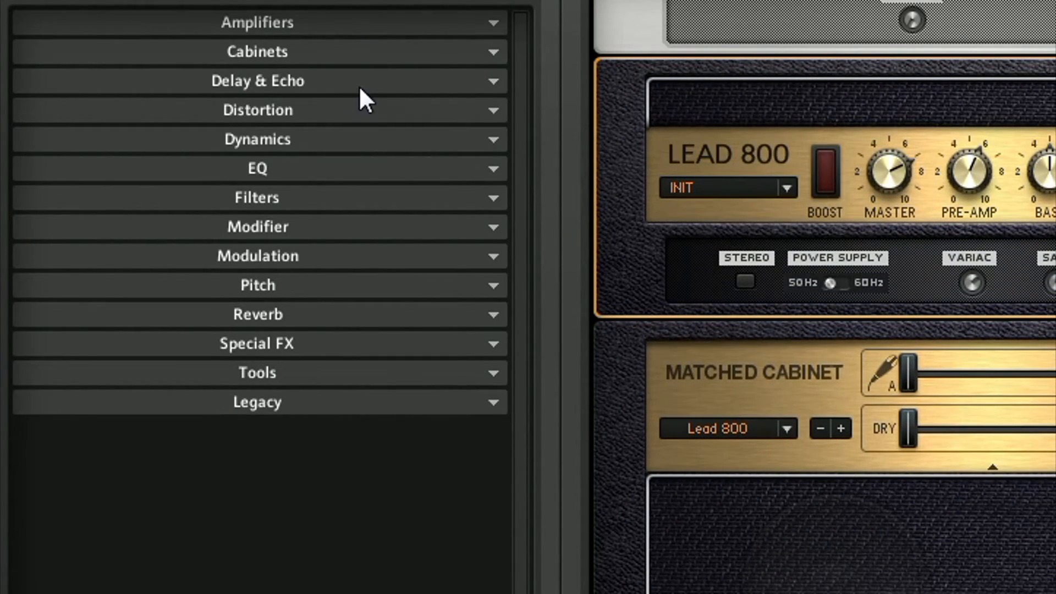
click(491, 110)
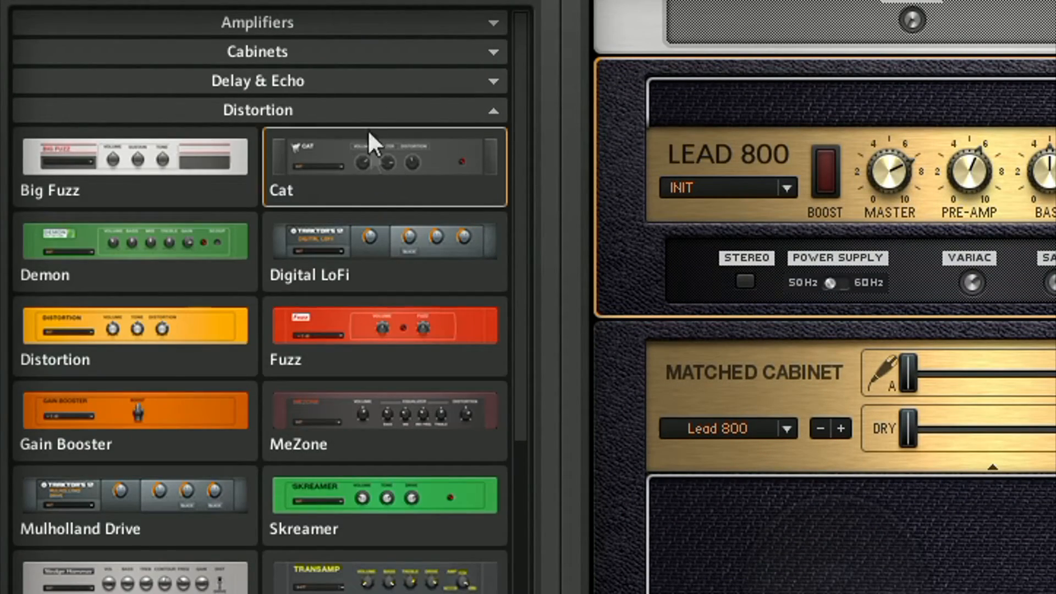
click(46, 336)
drag(45, 338, 830, 49)
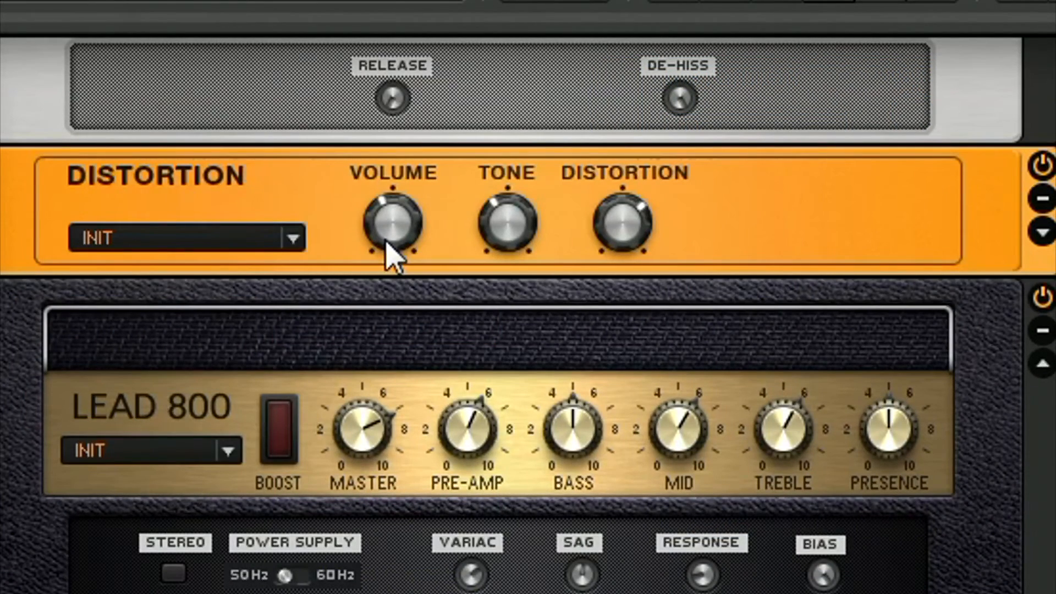
Set the Distortion pedal's volume, tone and distortion to their middle positions
mouse_move(378, 239)
drag(379, 240, 378, 213)
drag(533, 227, 530, 223)
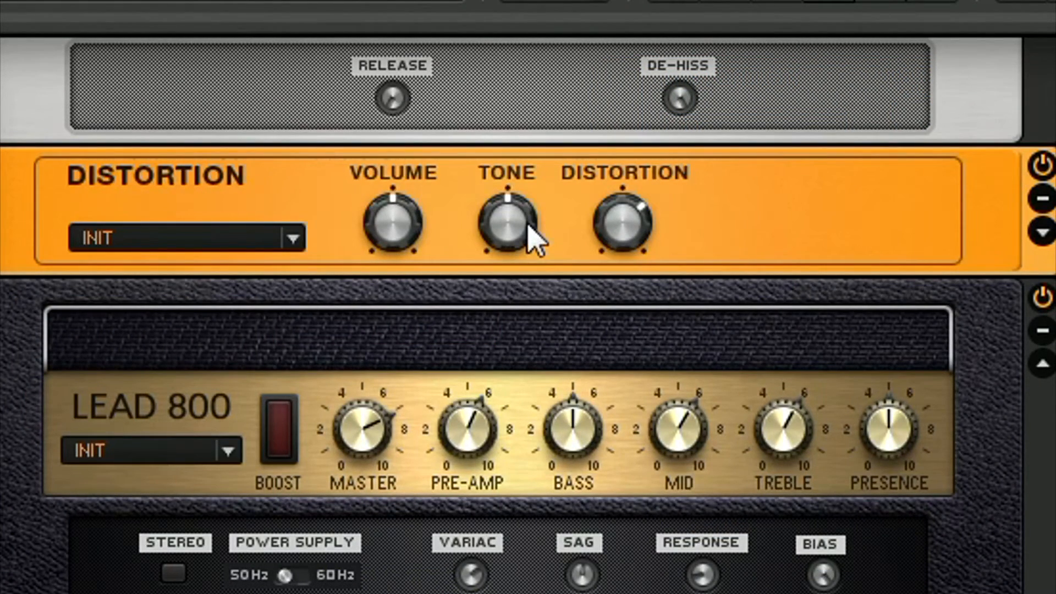
drag(623, 219, 622, 224)
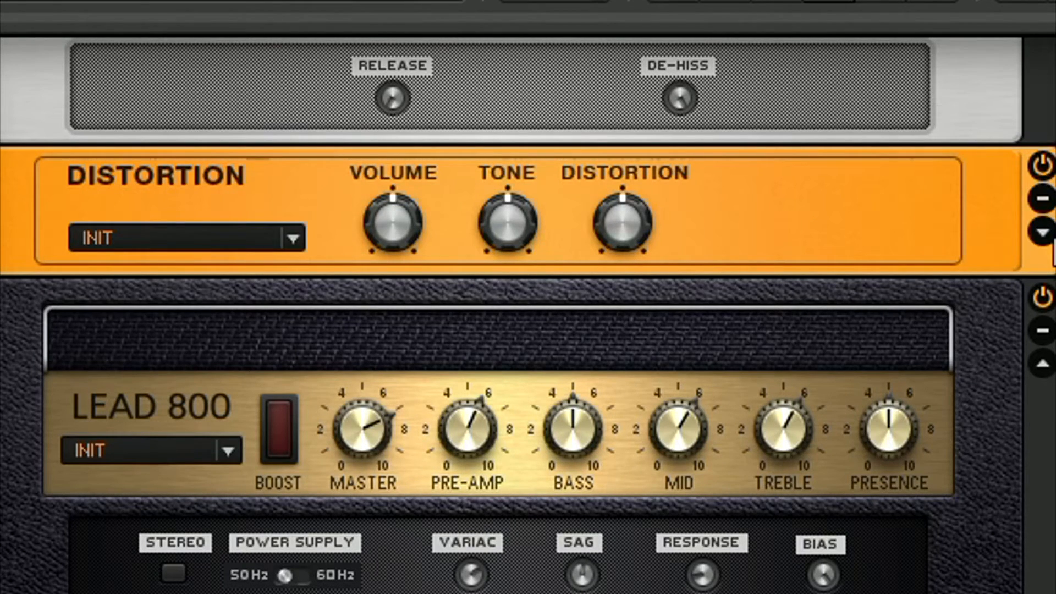
Show the Distortion pedal's extra controls, and try contrasting settings, ending with a low volume and high distortion
click(1044, 234)
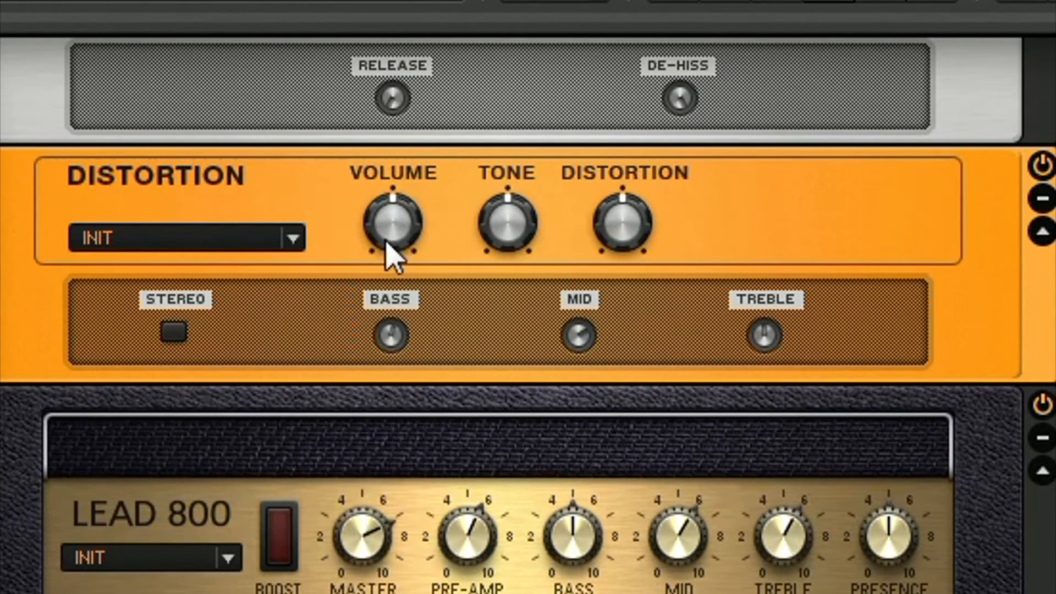
drag(391, 233, 389, 189)
drag(620, 231, 603, 266)
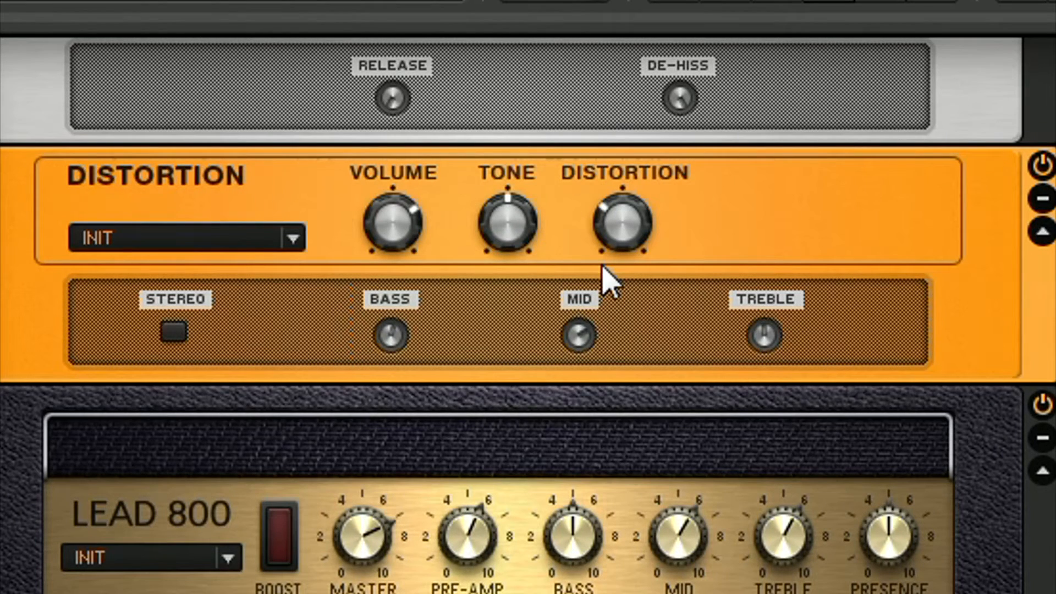
drag(382, 224, 406, 323)
drag(612, 242, 603, 125)
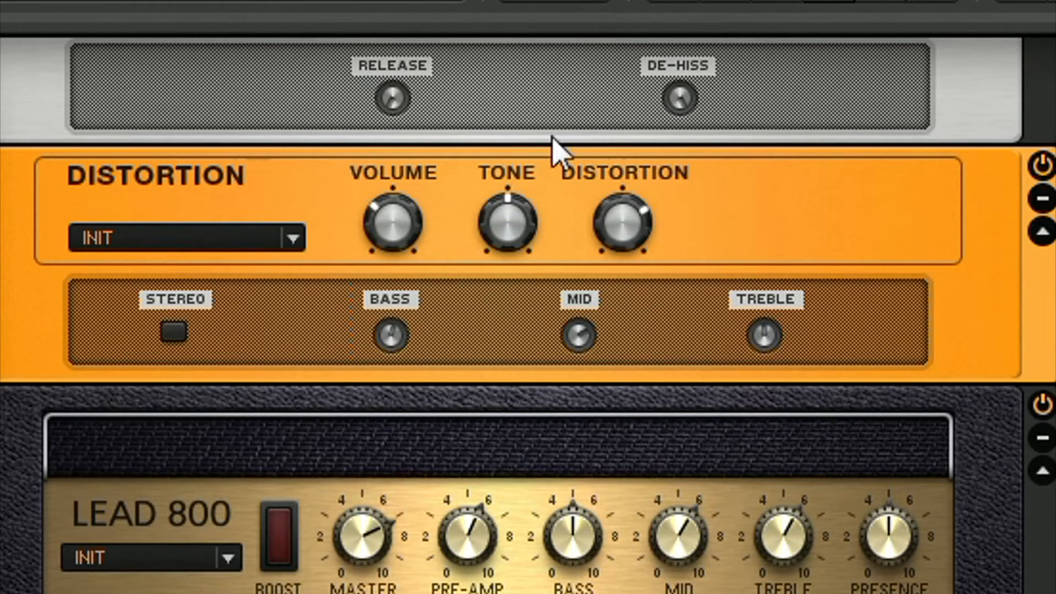
Bring the Distortion pedal's volume and distortion back near their middle positions, and lower the tone slightly
drag(629, 226, 624, 283)
drag(395, 241, 385, 178)
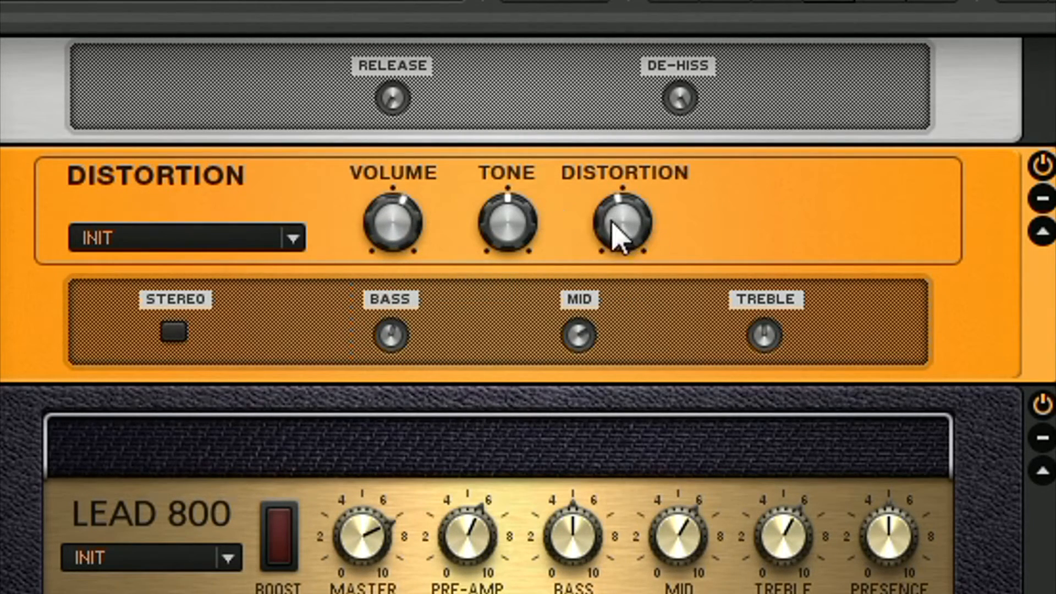
drag(618, 236, 610, 242)
drag(514, 236, 510, 252)
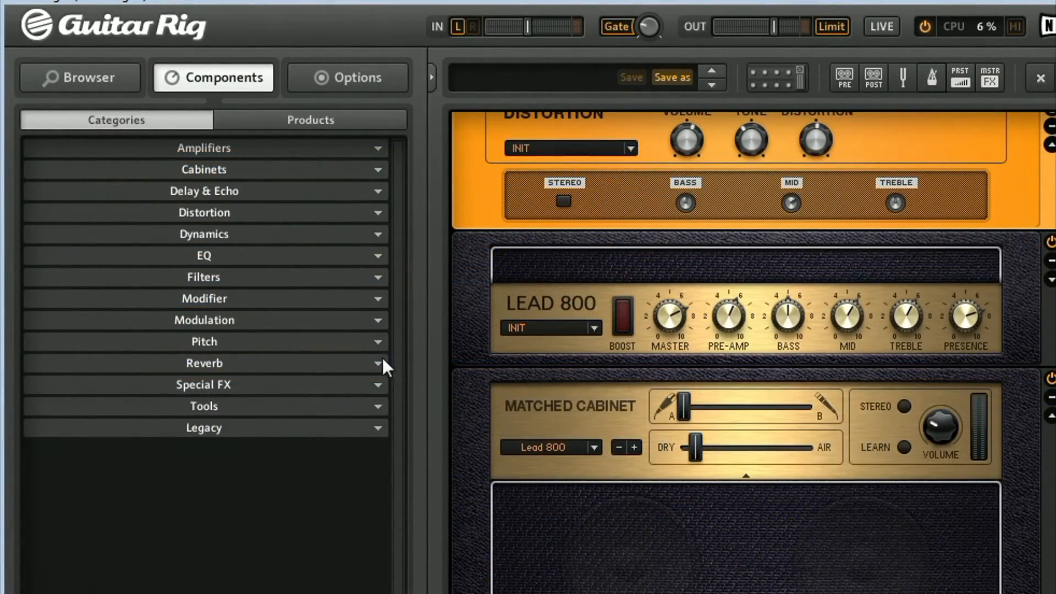
Add the vintage reverb from the Reverb components to the classic rock rack
click(383, 361)
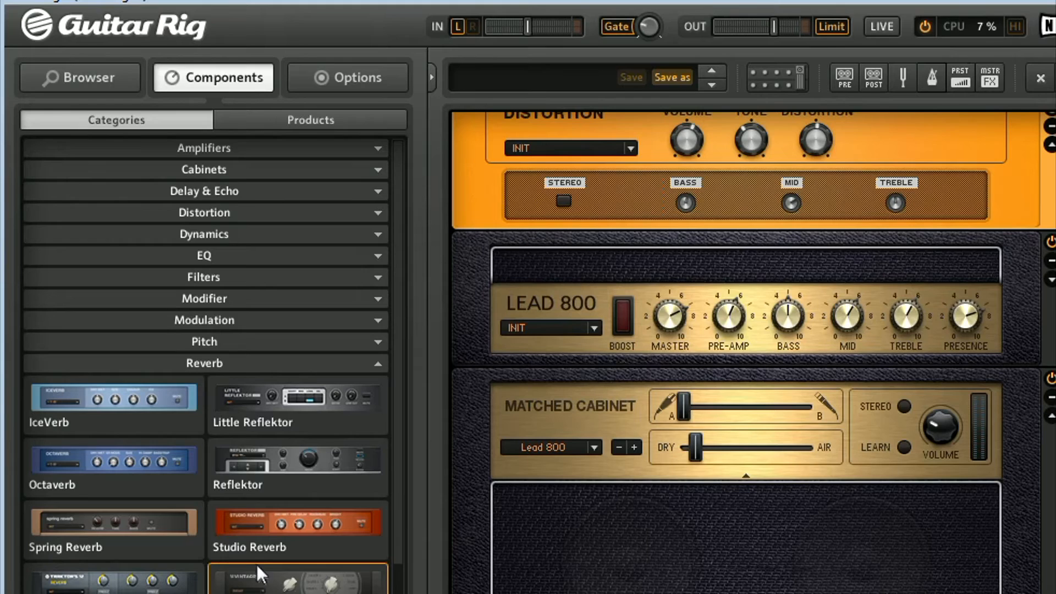
click(264, 591)
drag(264, 591, 539, 593)
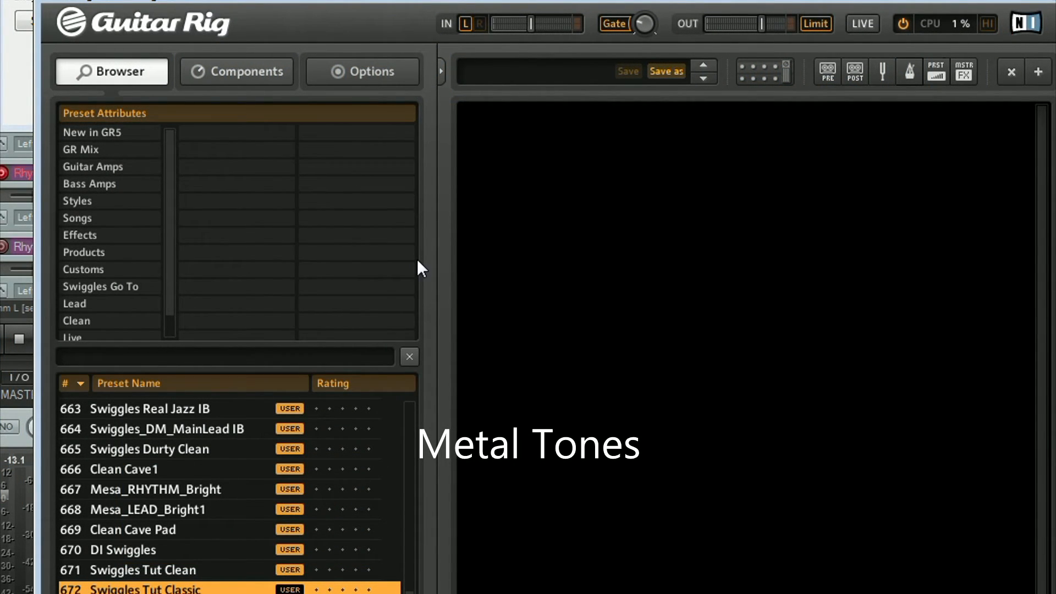
Add a Noise Reduction to the empty rack for the metal tone, and lower its threshold slightly
click(194, 66)
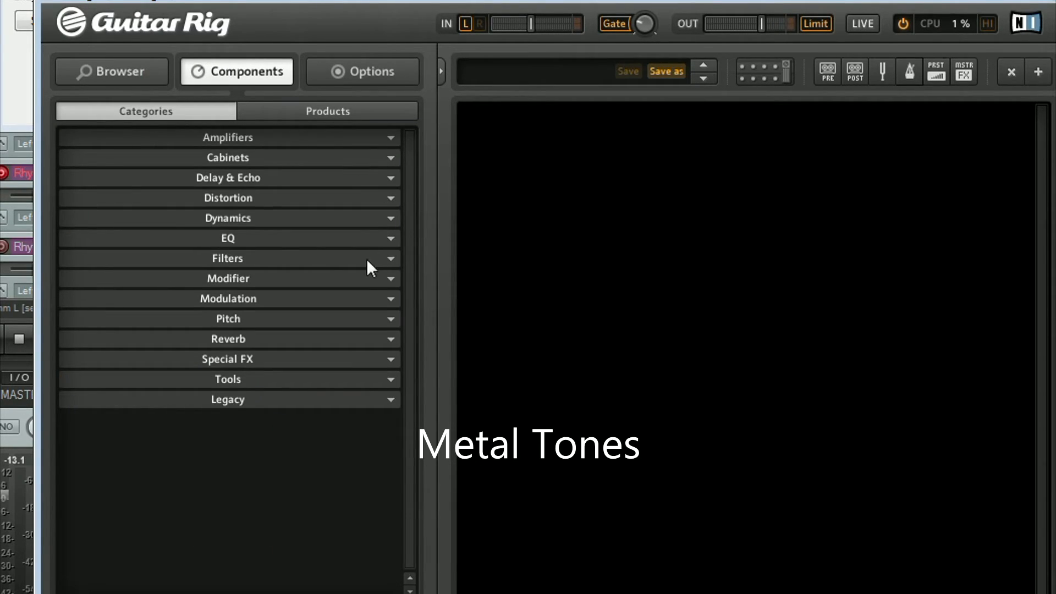
click(389, 219)
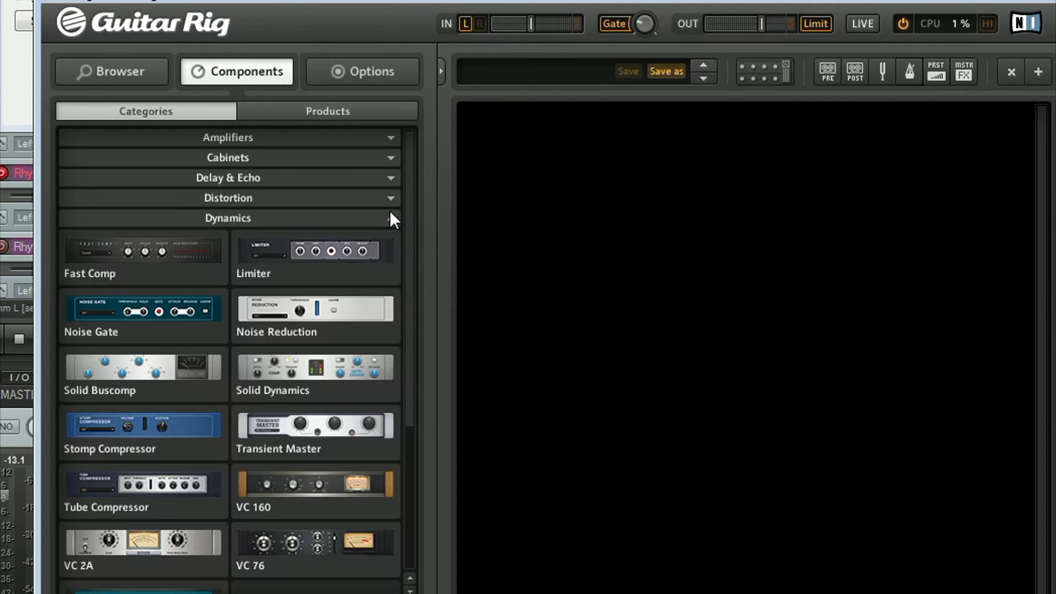
drag(270, 322, 617, 120)
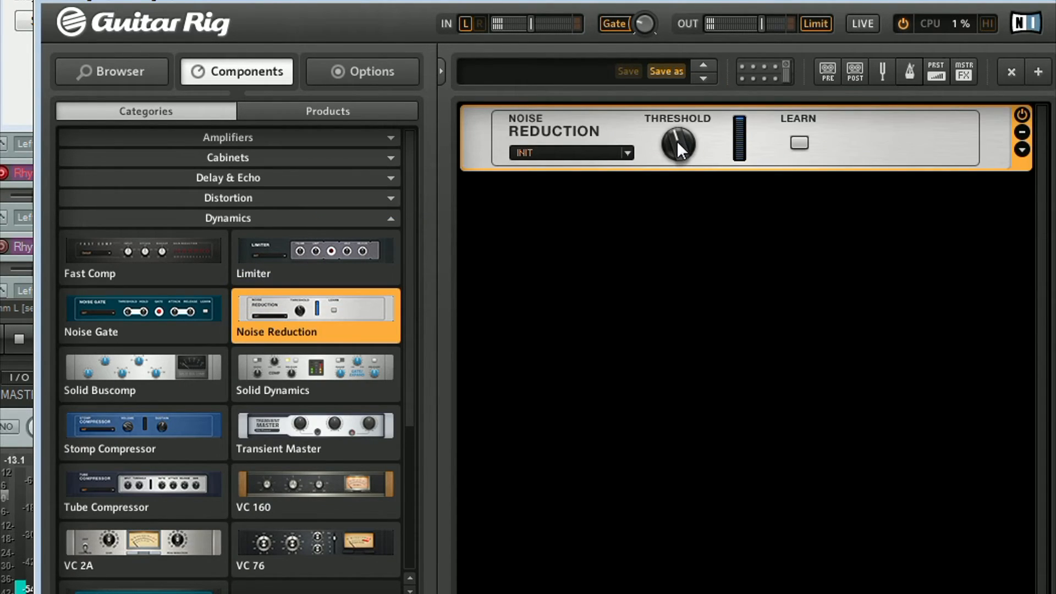
drag(675, 141, 675, 147)
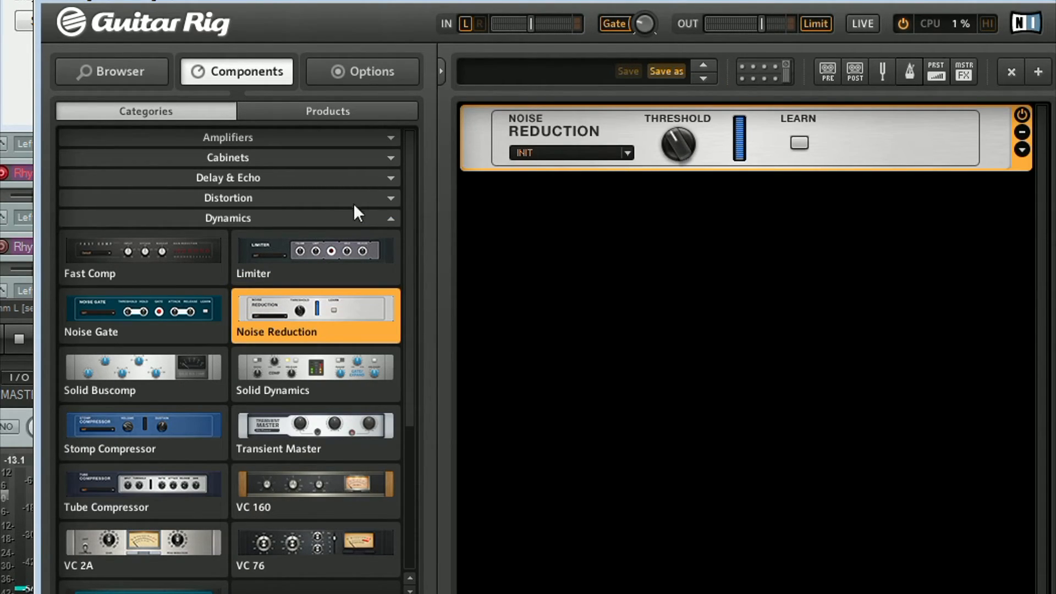
click(390, 219)
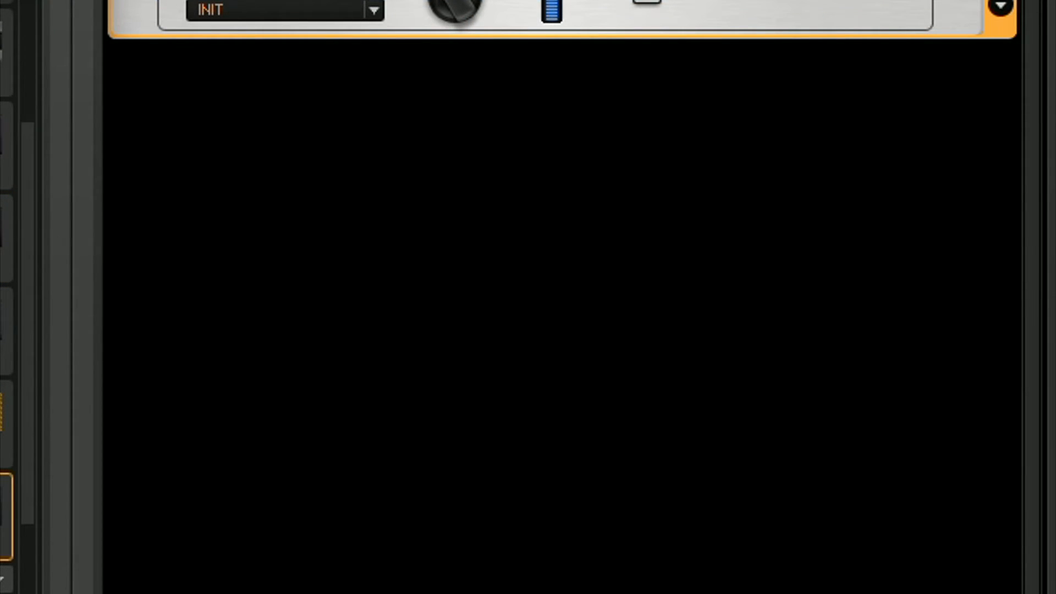
Add the Van 51 amplifier with its Matched Cabinet below the Noise Reduction
drag(6, 517, 638, 123)
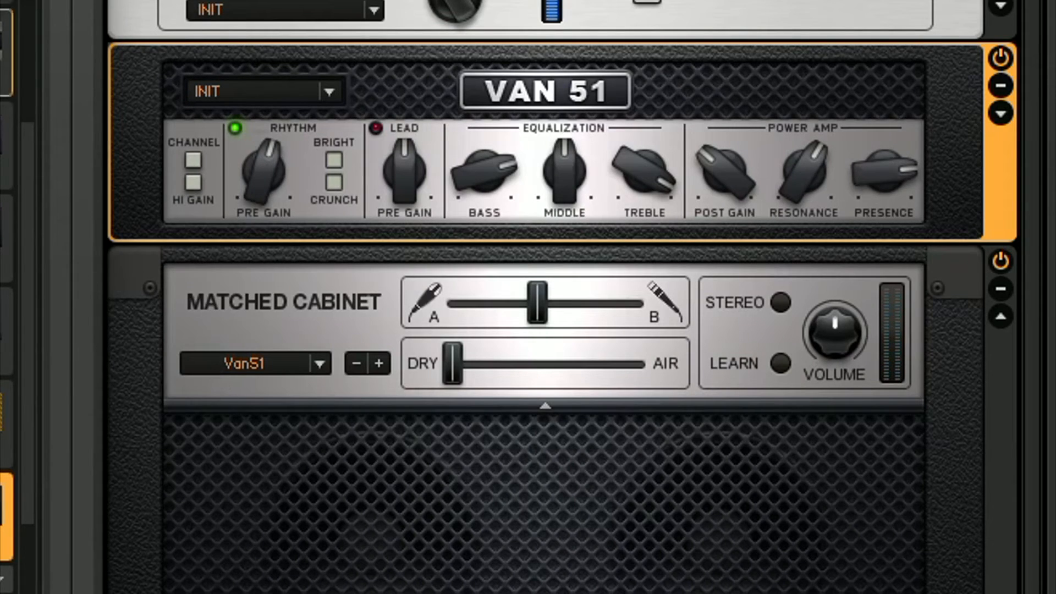
scroll(2, 145, up, 5)
click(8, 1)
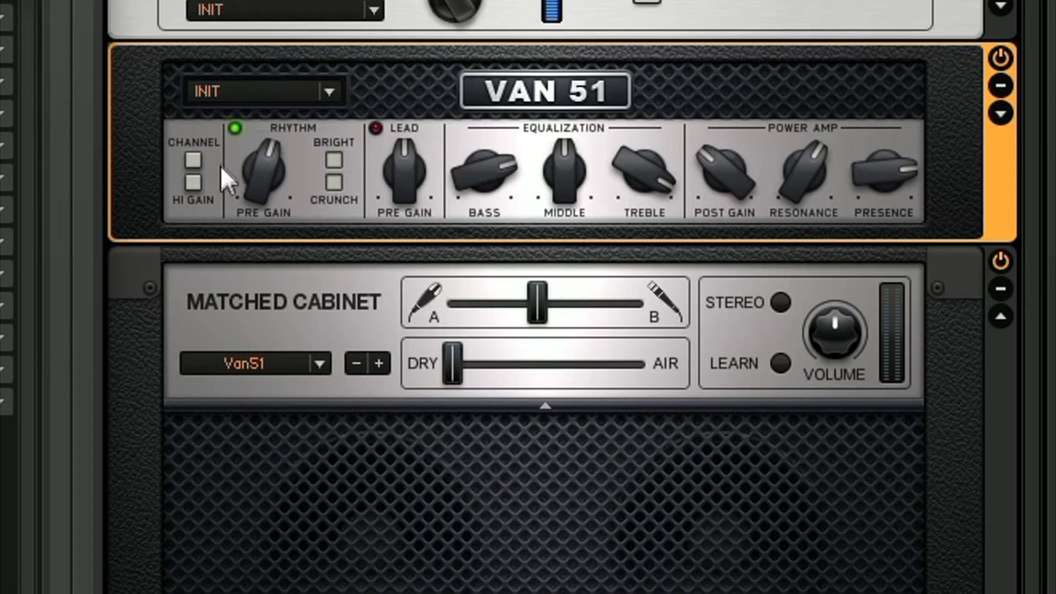
Switch the Van 51 to the lead channel, and centre its lead pre gain, bass, treble, post gain, resonance and presence
click(193, 186)
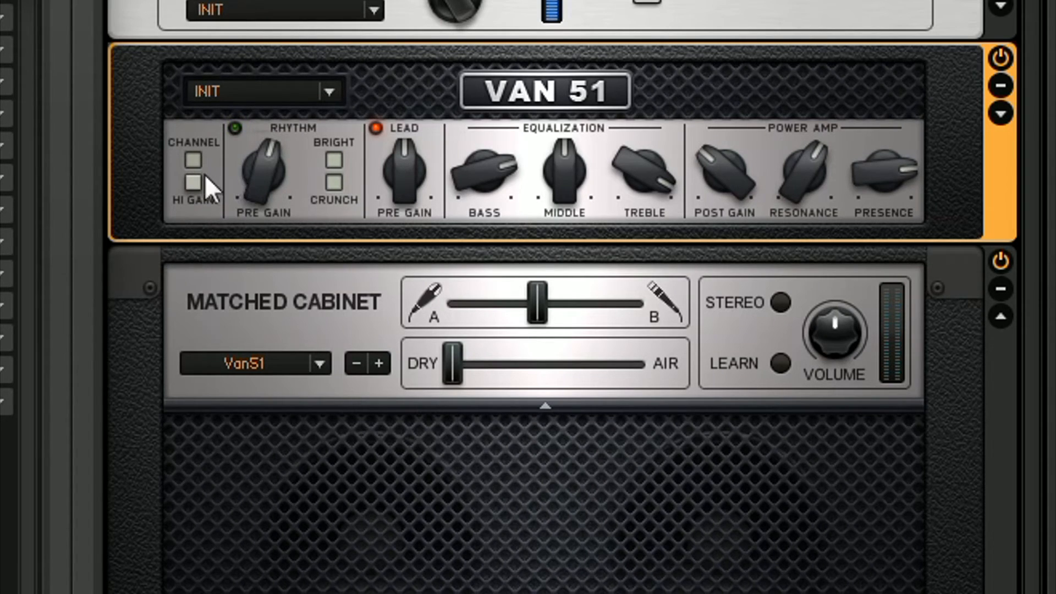
drag(400, 190, 390, 170)
double_click(484, 180)
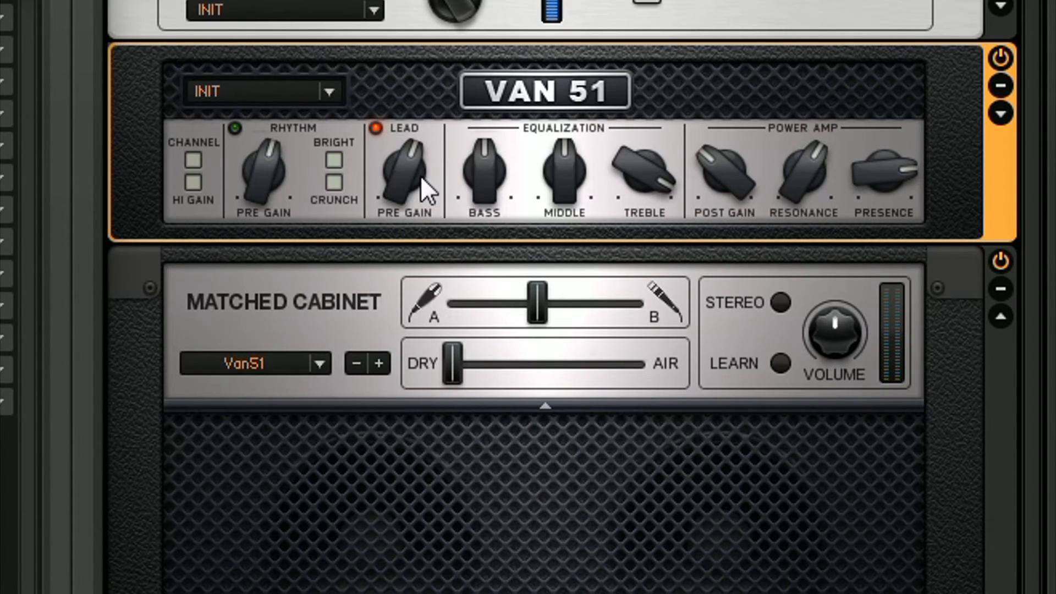
double_click(421, 176)
double_click(673, 186)
double_click(733, 165)
double_click(798, 165)
double_click(863, 194)
Replace the Van 51's Matched Cabinet with the legacy Cabinets & Mics component
click(3, 370)
drag(6, 432, 111, 415)
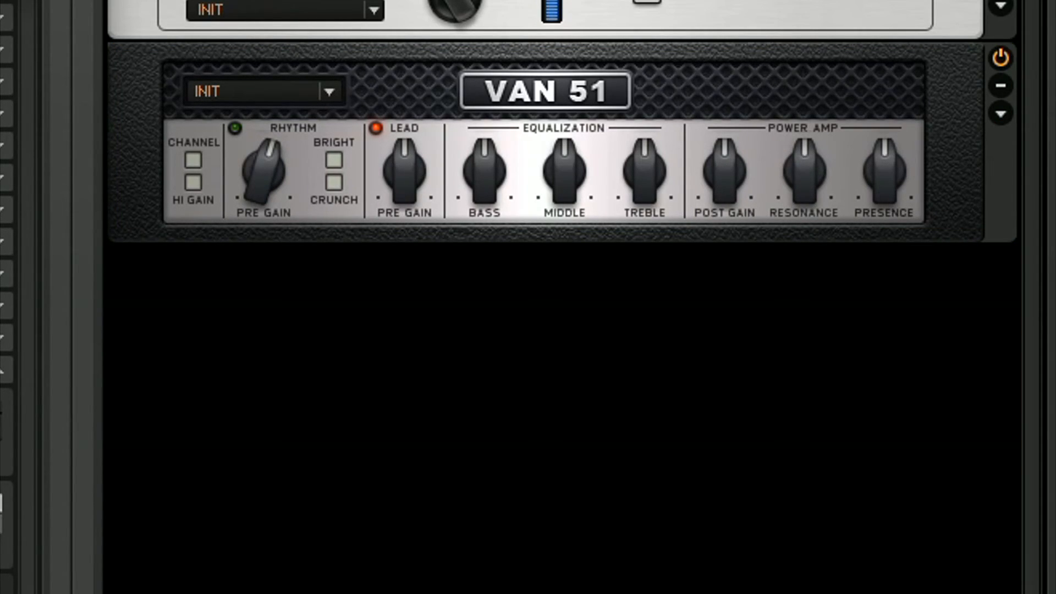
click(2, 372)
click(1, 401)
drag(1, 479, 294, 438)
Choose the 4x12 Gratifier cabinet in Cabinets & Mics, and lower its master volume slightly
click(350, 353)
click(349, 354)
click(349, 354)
click(348, 355)
click(349, 354)
click(349, 354)
click(349, 354)
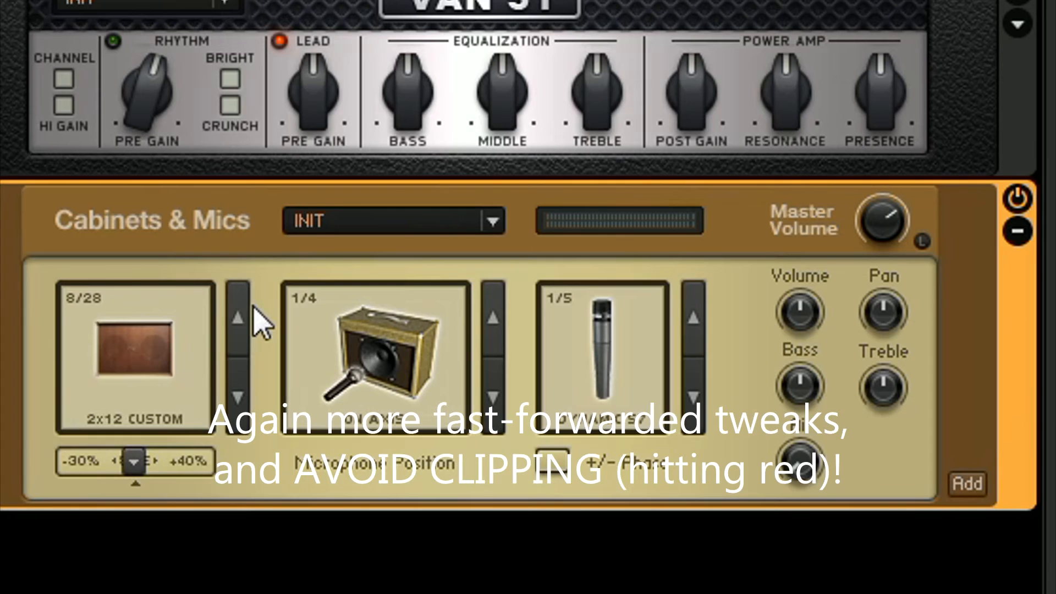
click(232, 308)
click(232, 308)
click(232, 308)
click(232, 308)
click(232, 308)
click(232, 308)
click(232, 308)
click(232, 308)
click(233, 308)
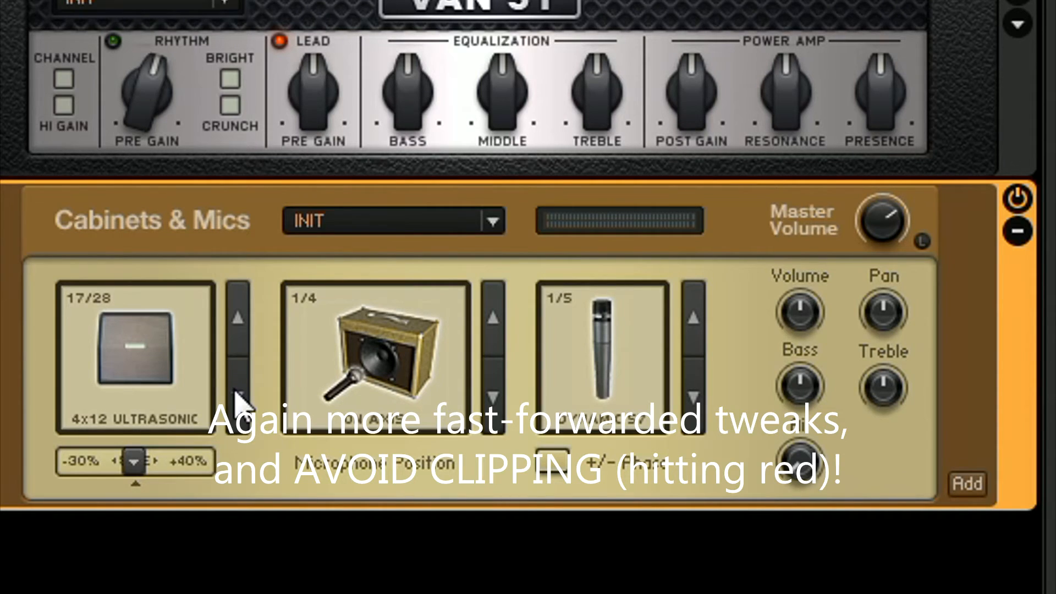
click(237, 395)
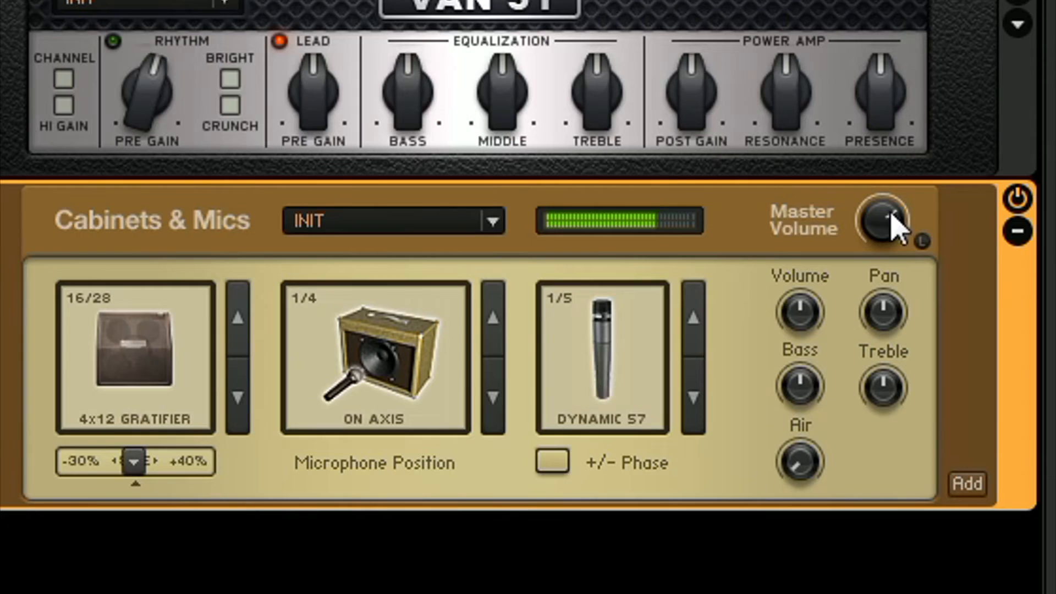
drag(885, 217, 872, 244)
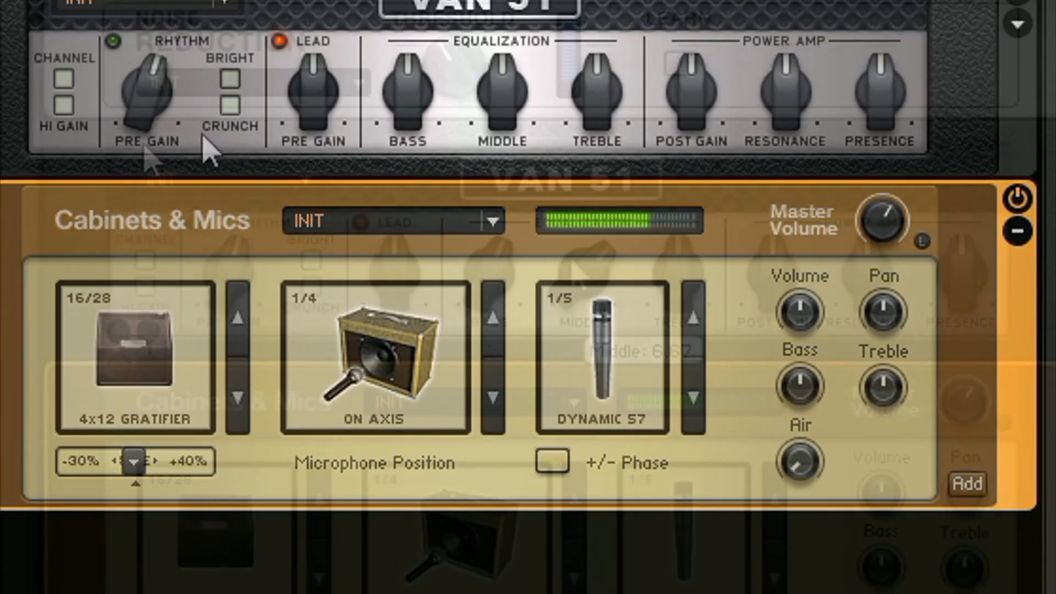
Raise the Van 51's bass, treble and post gain, set middle to about 8.4, and lower the lead pre gain slightly
drag(495, 96, 471, 44)
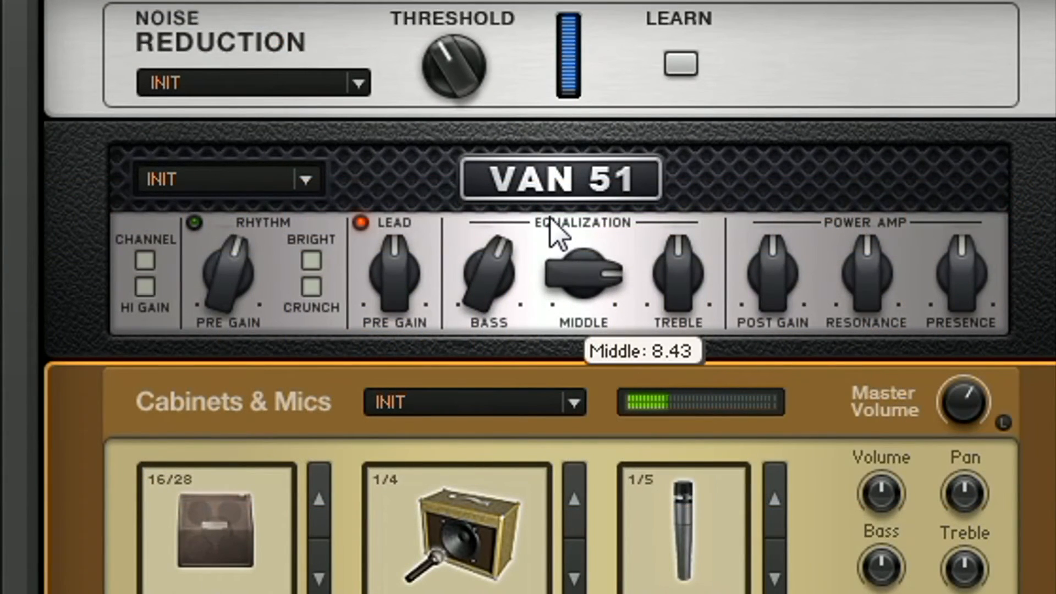
drag(691, 323, 688, 281)
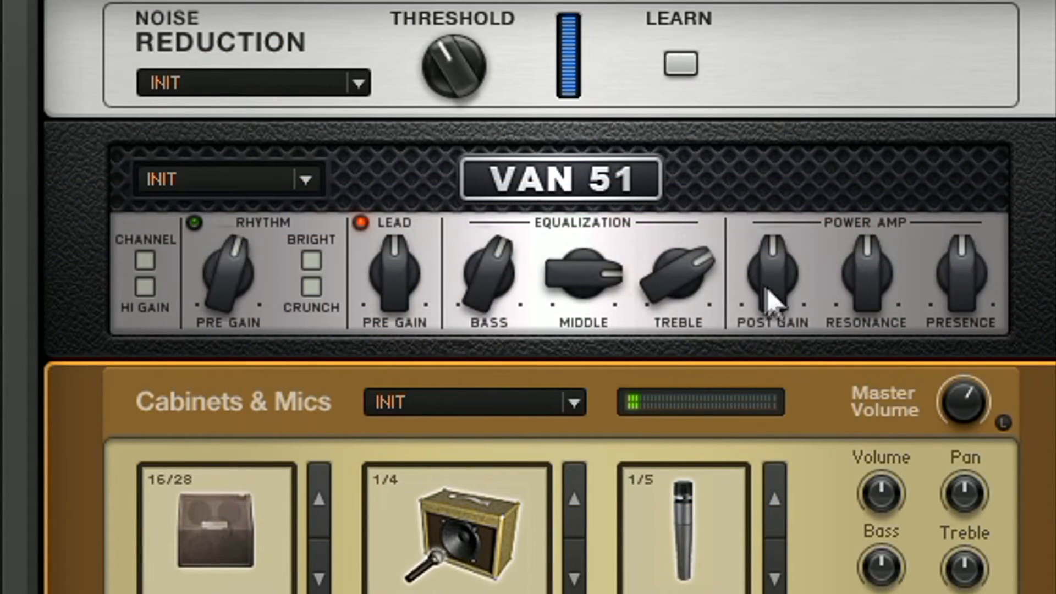
drag(402, 288, 407, 311)
drag(774, 297, 779, 272)
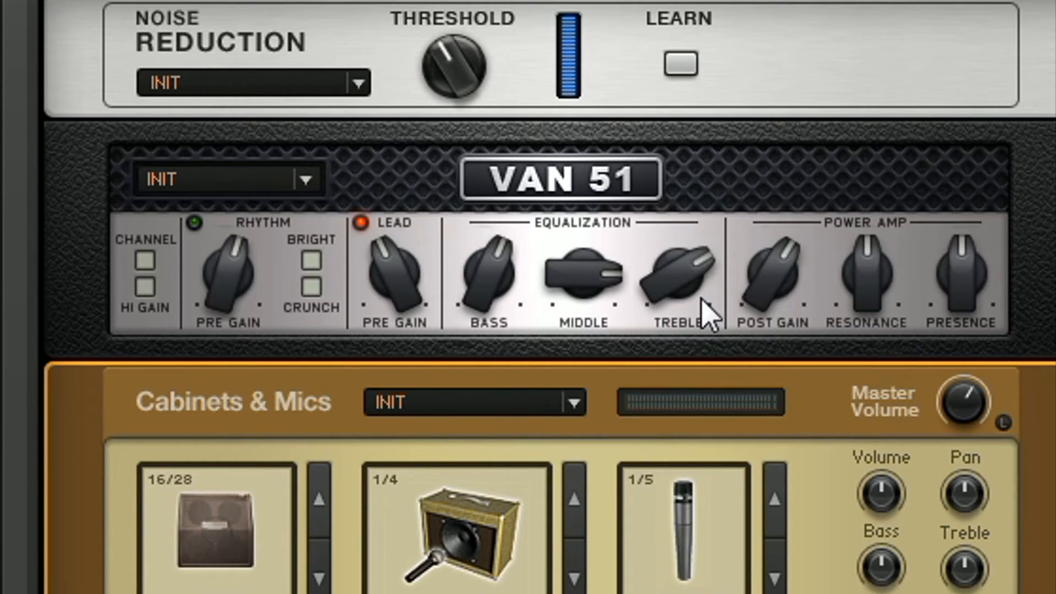
Raise the Van 51's presence, lower its lead pre gain further, and bring the Cabinets & Mics master volume down to the middle
drag(976, 291, 948, 230)
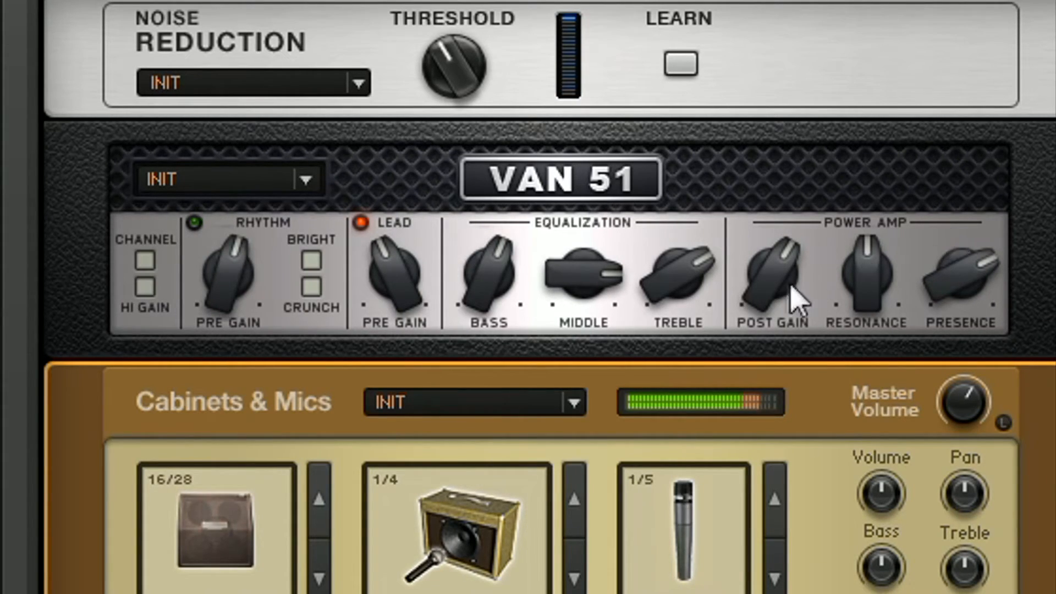
drag(960, 404, 963, 423)
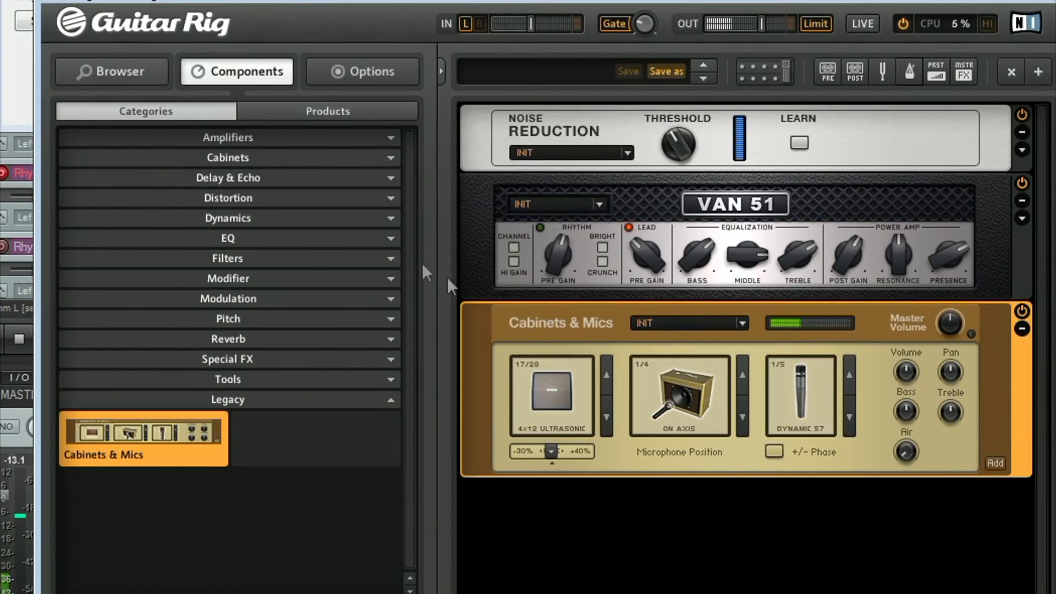
drag(648, 248, 642, 262)
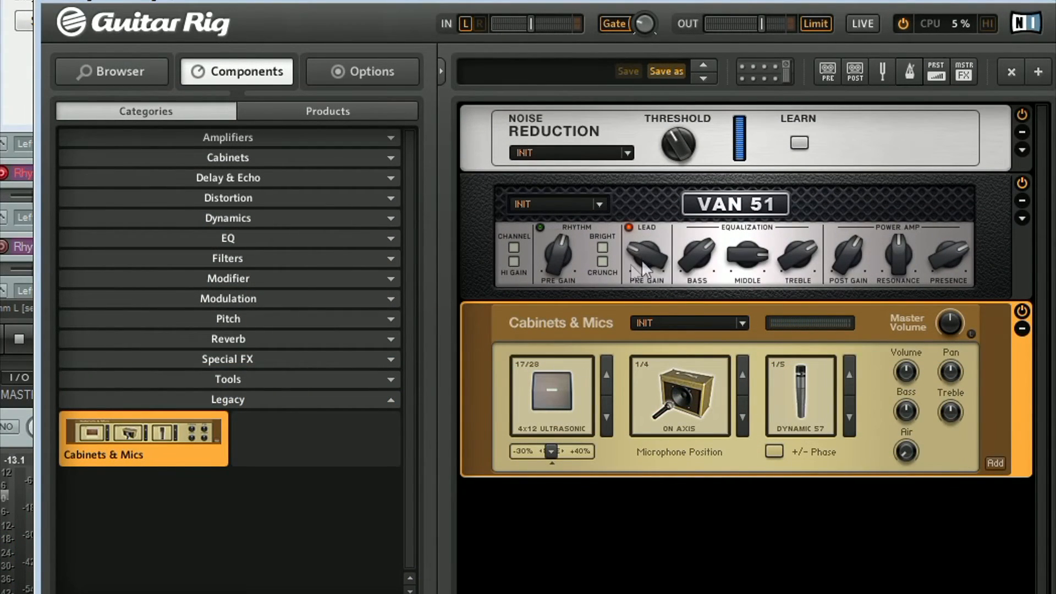
Add a Skreamer pedal between the Noise Reduction and the Van 51
click(334, 196)
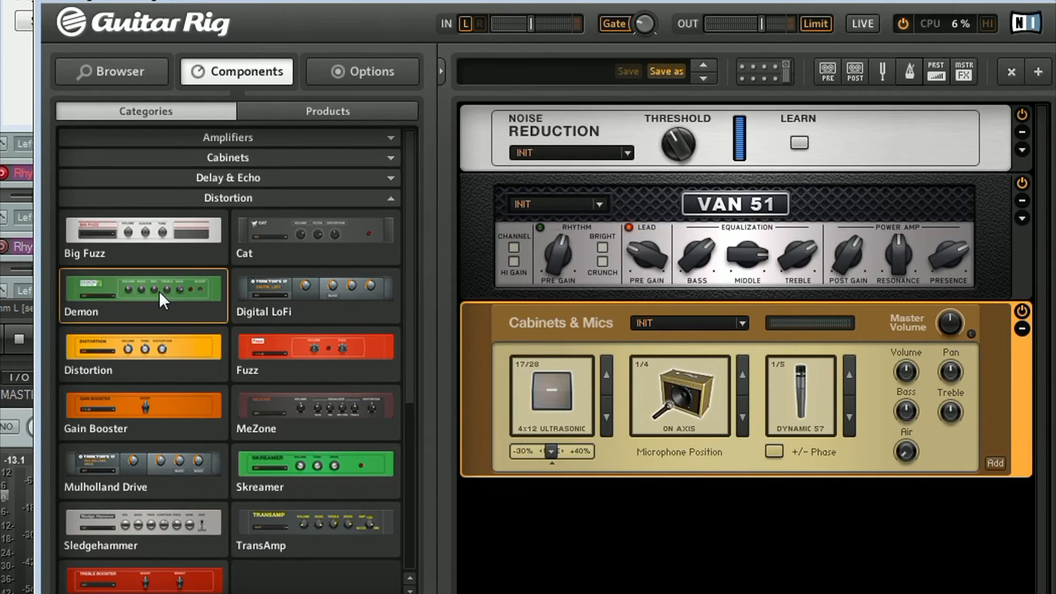
scroll(260, 420, down, 1)
drag(262, 407, 679, 177)
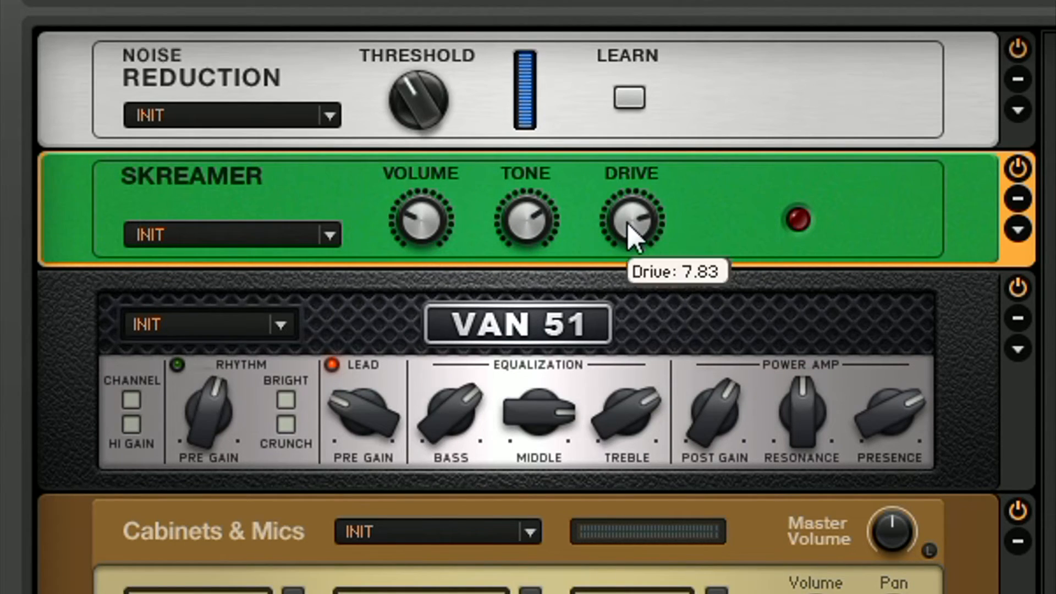
Reset the Skreamer's tone and drive to the middle, and lower the drive below it
double_click(536, 210)
double_click(644, 211)
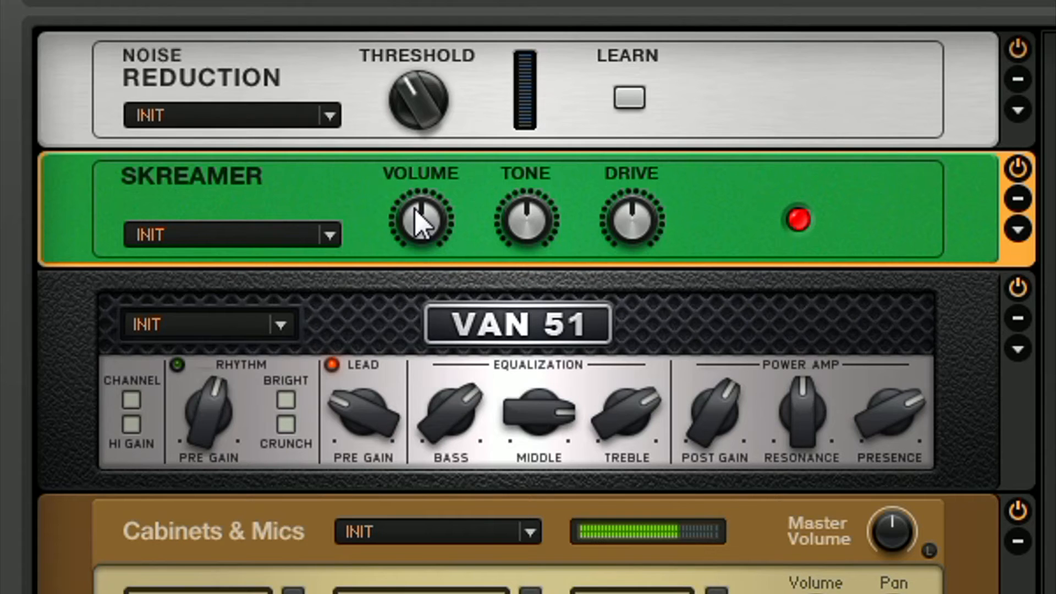
mouse_move(624, 220)
mouse_down()
mouse_move(626, 249)
mouse_move(625, 235)
mouse_up()
drag(625, 235, 628, 248)
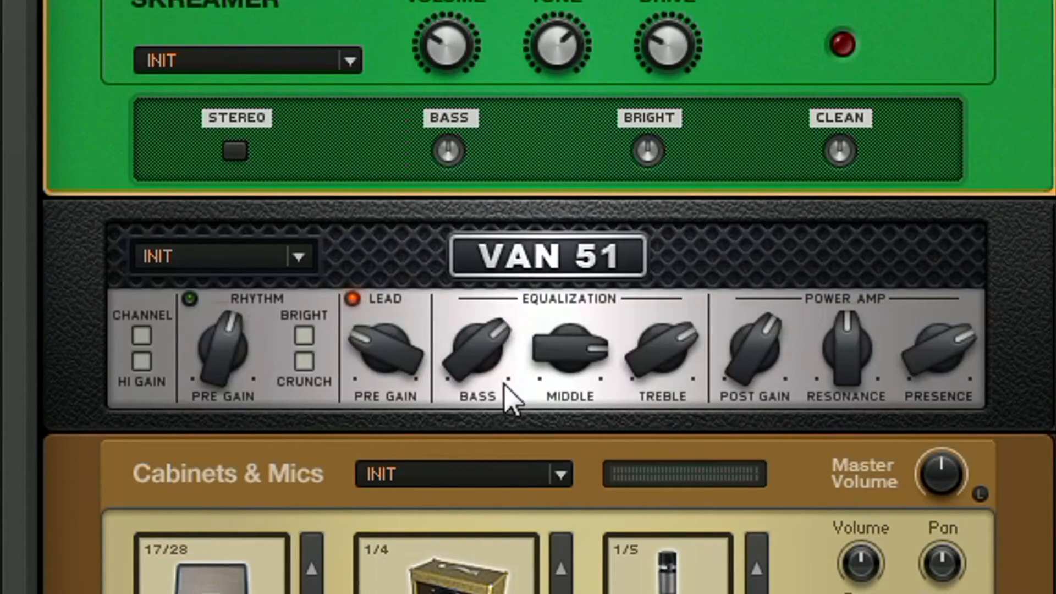
Raise the Van 51's bass further
mouse_move(485, 379)
drag(483, 369, 473, 354)
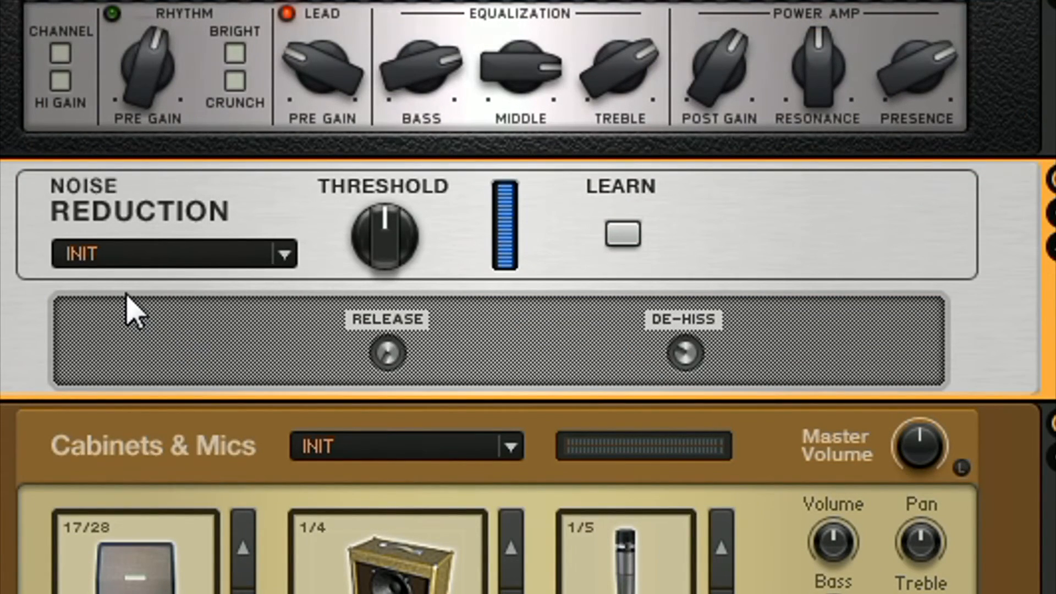
Increase the release of the Noise Reduction between the Van 51 and Cabinets & Mics, and hide its extra controls
drag(385, 352, 366, 316)
scroll(236, 347, up, 3)
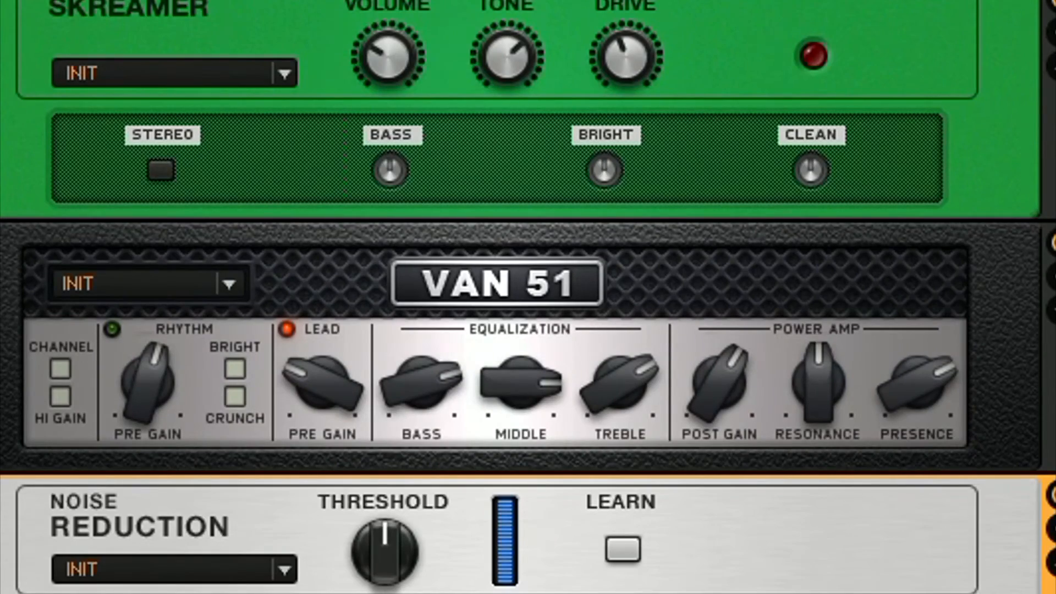
scroll(277, 154, down, 4)
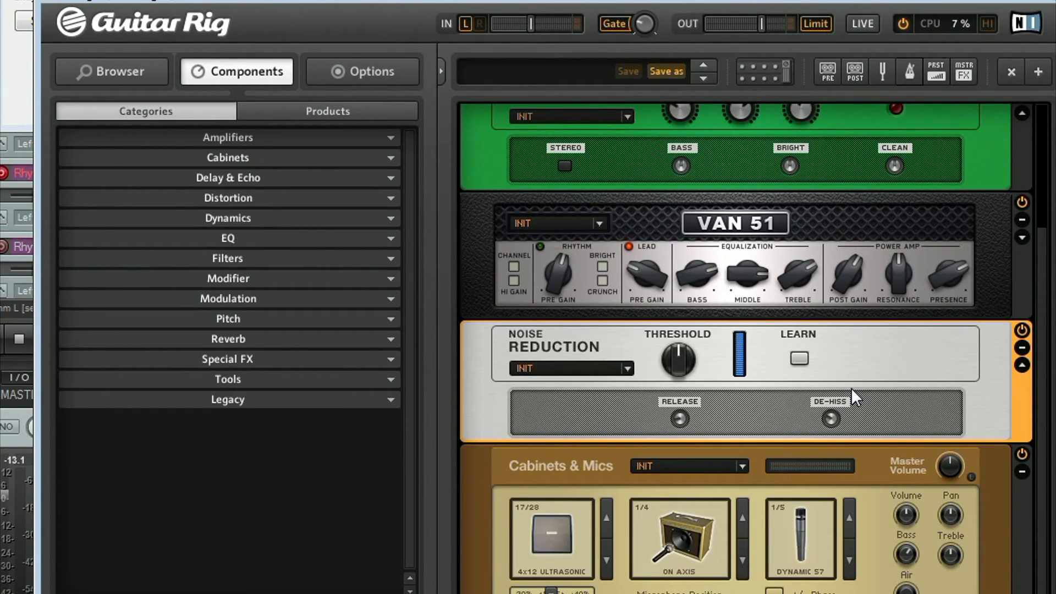
click(1023, 361)
click(1023, 385)
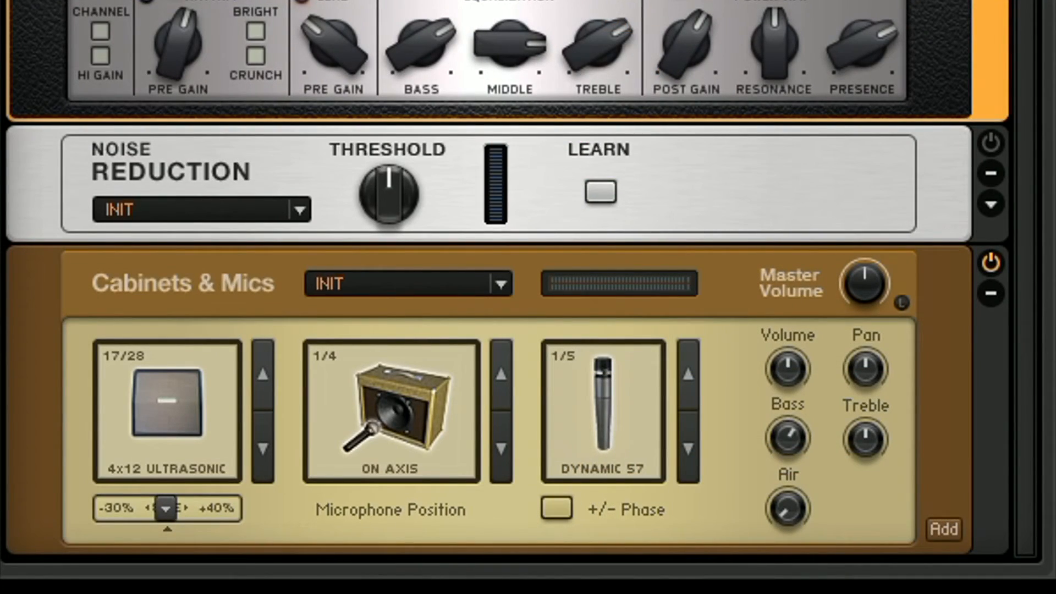
Add a graphic Equalizer after Cabinets & Mics, then raise band 3 slightly and fine-tune the neighbouring bands
drag(0, 82, 279, 537)
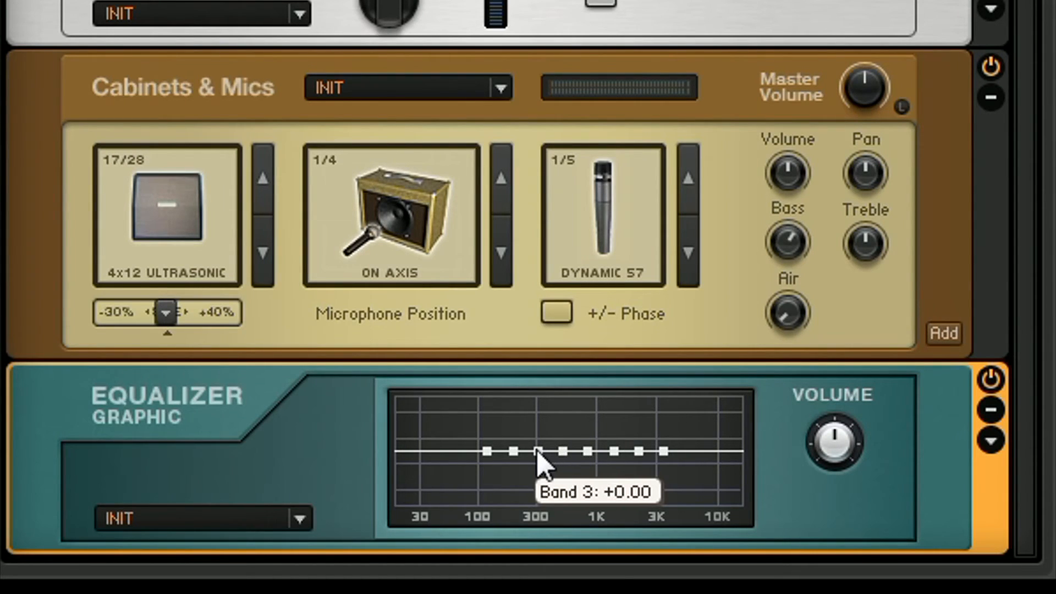
mouse_move(538, 453)
mouse_down()
mouse_move(536, 429)
mouse_move(523, 441)
mouse_move(535, 445)
mouse_up()
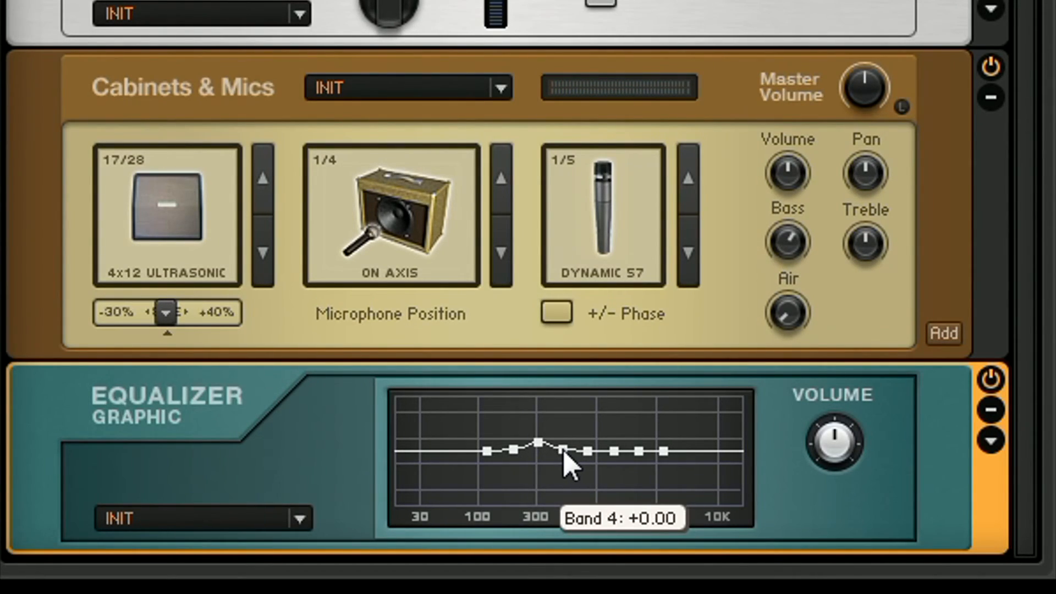
mouse_move(563, 451)
mouse_down()
mouse_move(554, 410)
mouse_move(569, 476)
mouse_move(572, 462)
mouse_up()
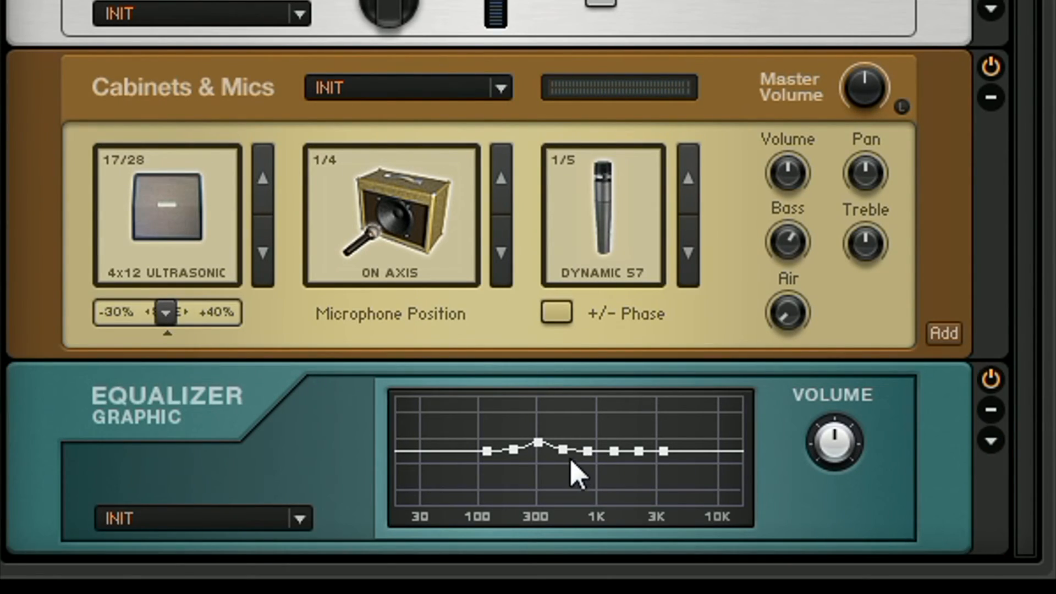
drag(558, 447, 614, 450)
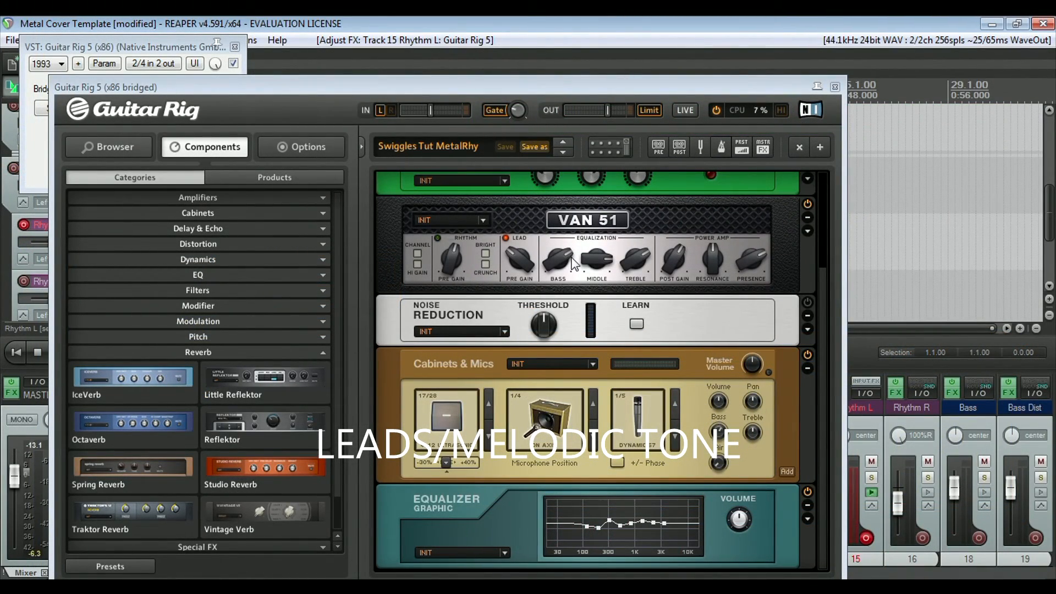
Add a Little Reflektor reverb after the graphic Equalizer and set it to the Long A type
click(319, 354)
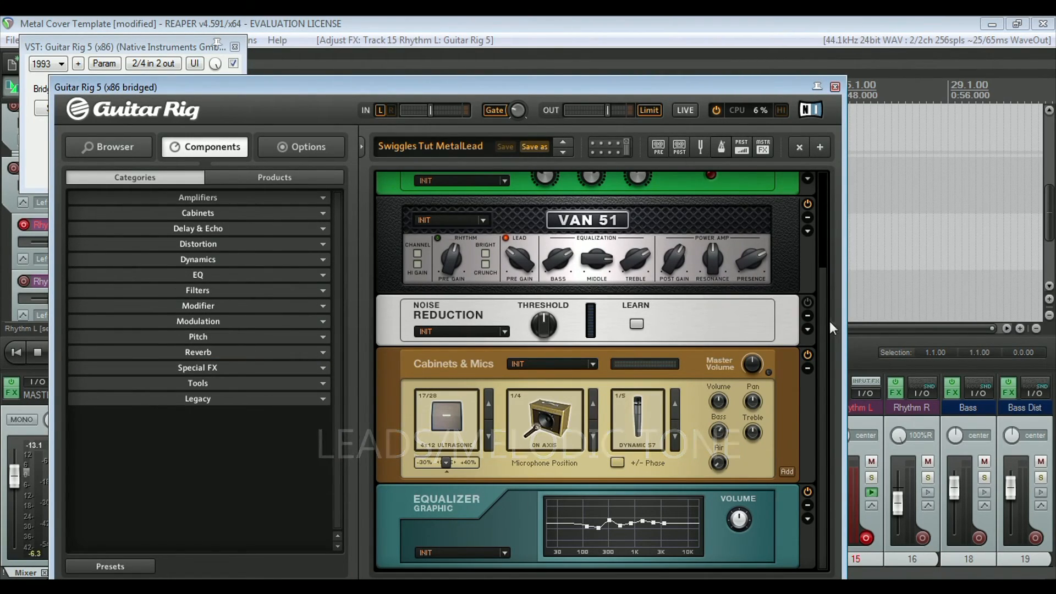
click(311, 351)
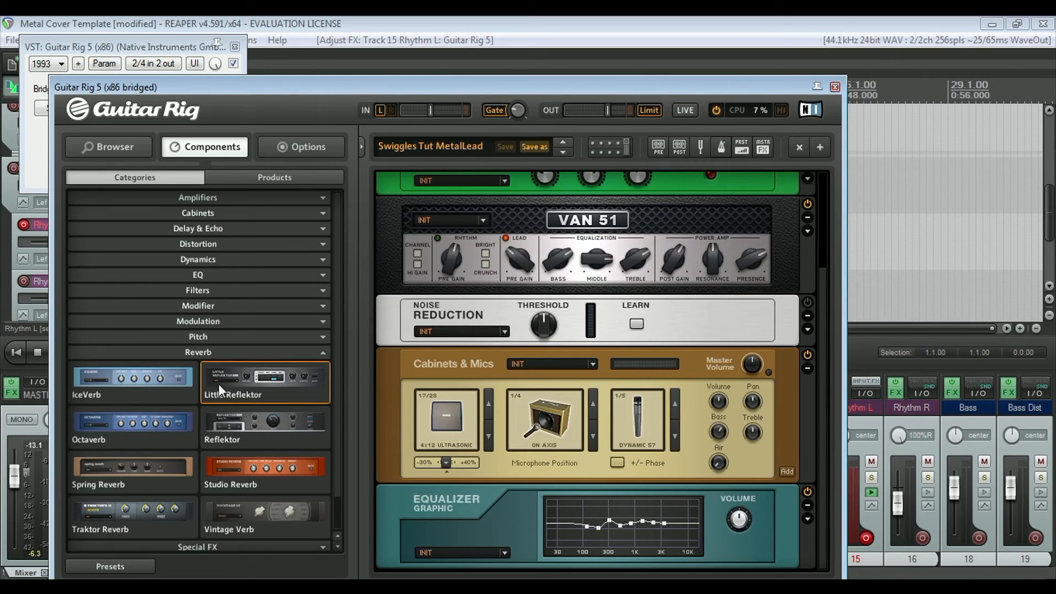
mouse_move(219, 384)
mouse_down()
mouse_move(388, 448)
mouse_move(498, 573)
mouse_move(472, 557)
mouse_up()
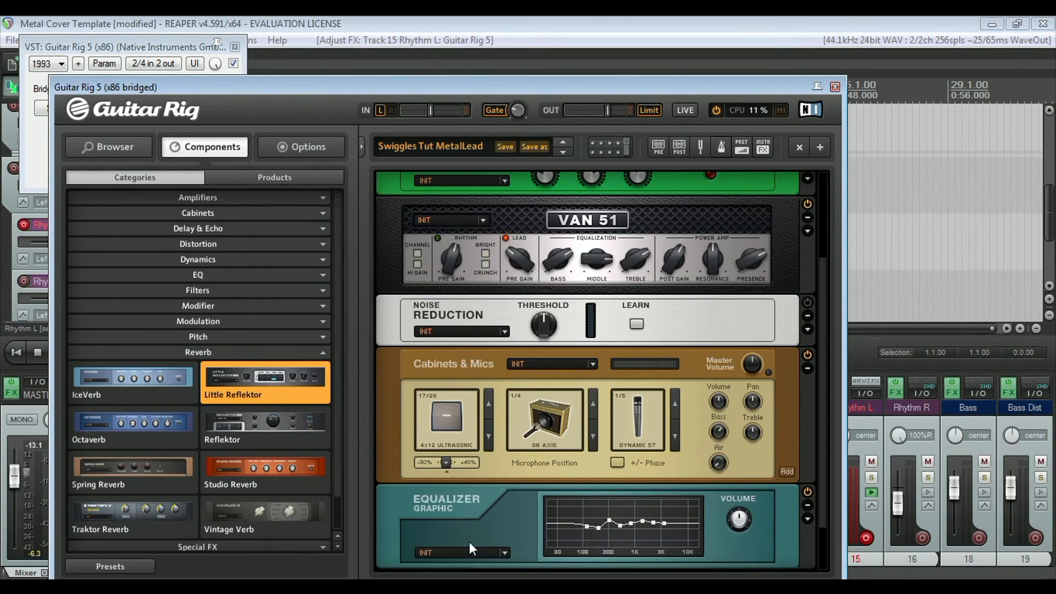
drag(834, 386, 832, 443)
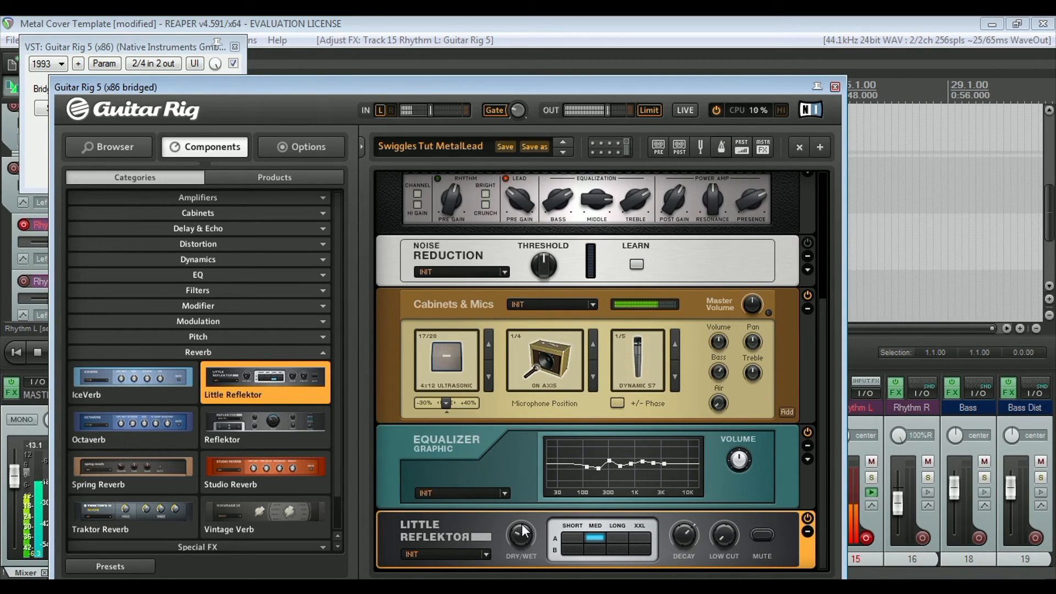
click(617, 538)
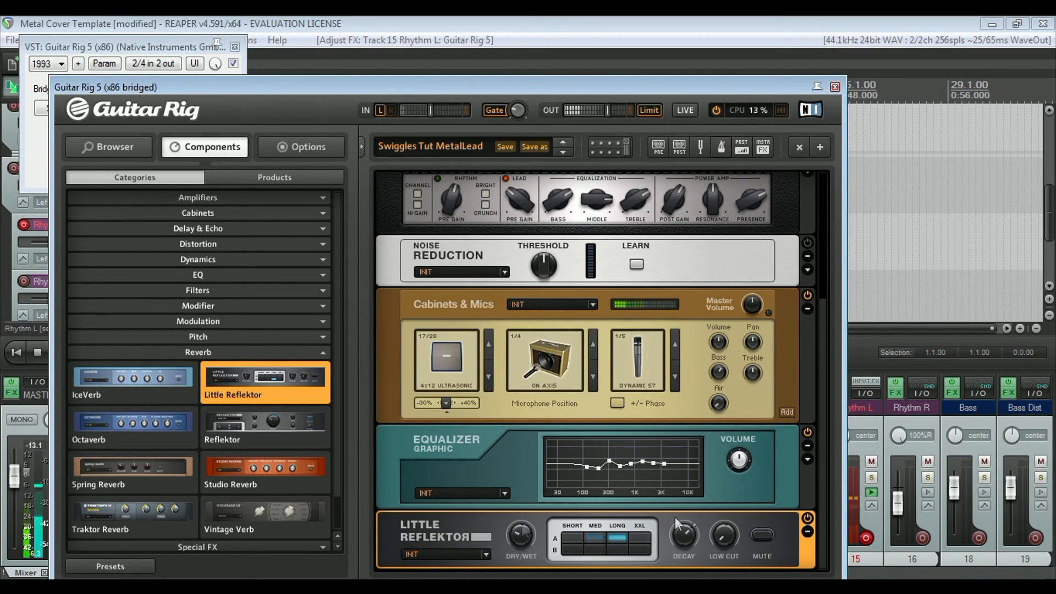
Raise the Van 51's lead pre gain and remove the Noise Reduction between the Van 51 and Cabinets & Mics
drag(526, 205, 526, 199)
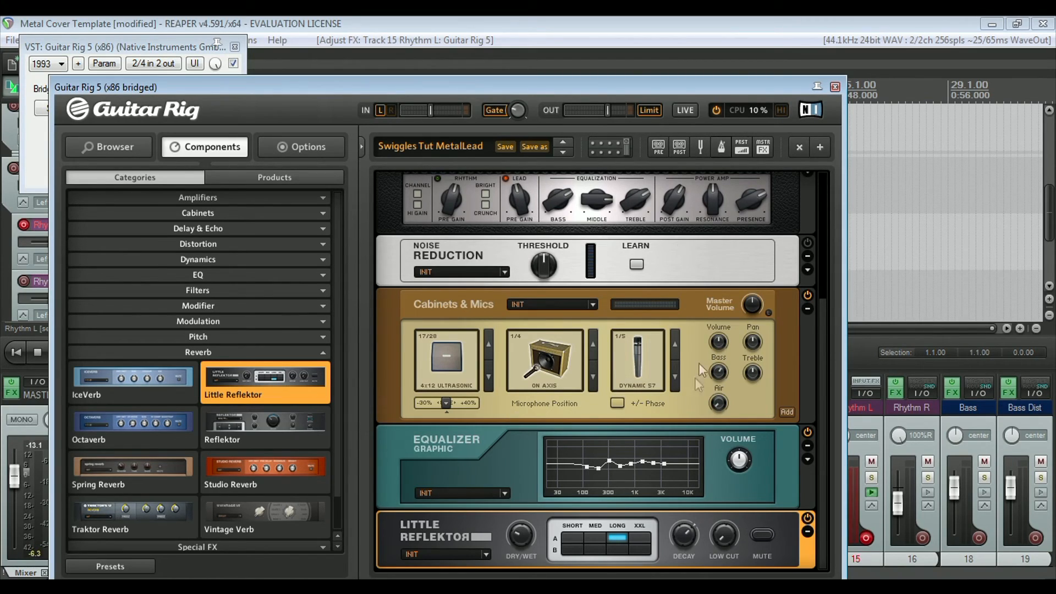
drag(468, 252, 216, 224)
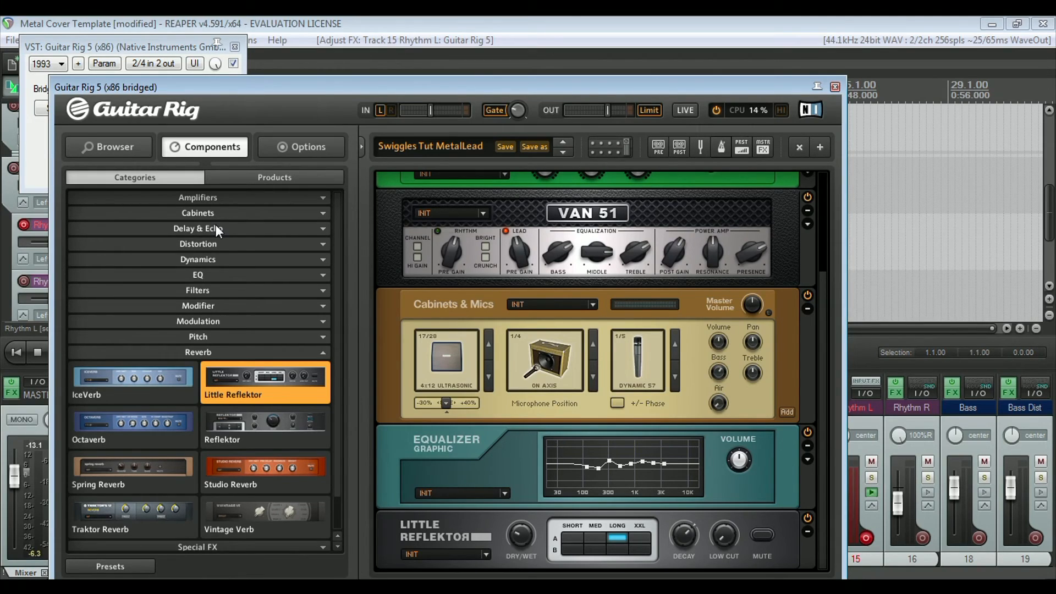
Add a PsycheDelay after the Little Reflektor and lower its dry/wet mix
click(323, 351)
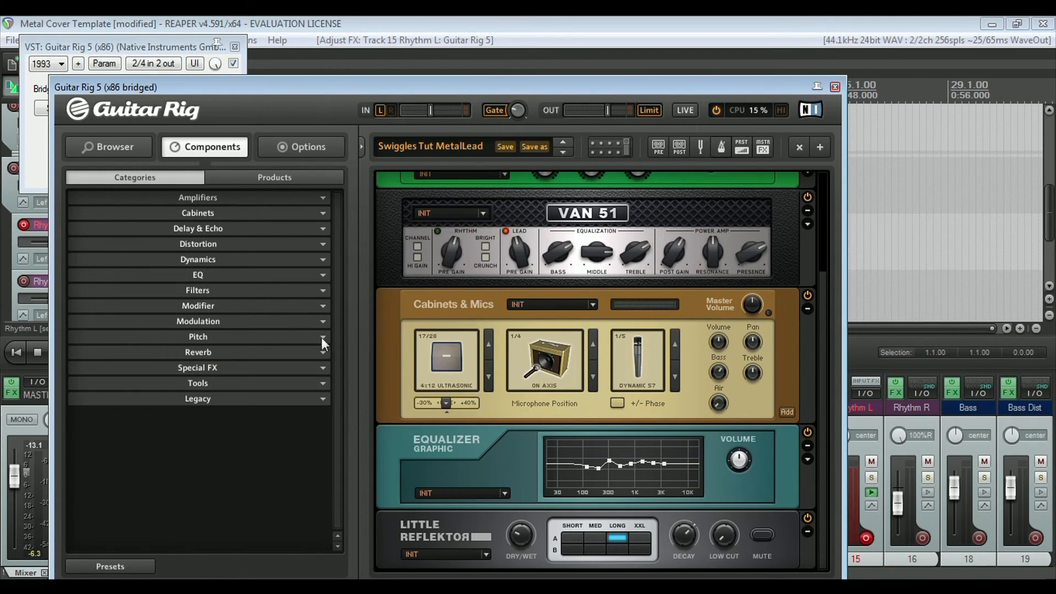
click(324, 259)
click(323, 259)
click(322, 228)
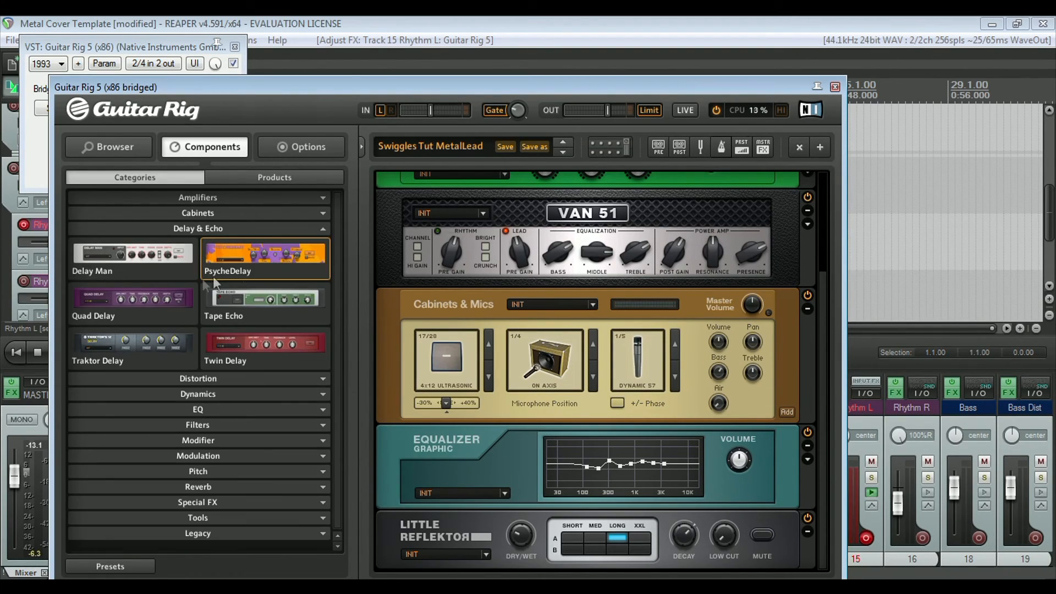
drag(253, 259, 475, 558)
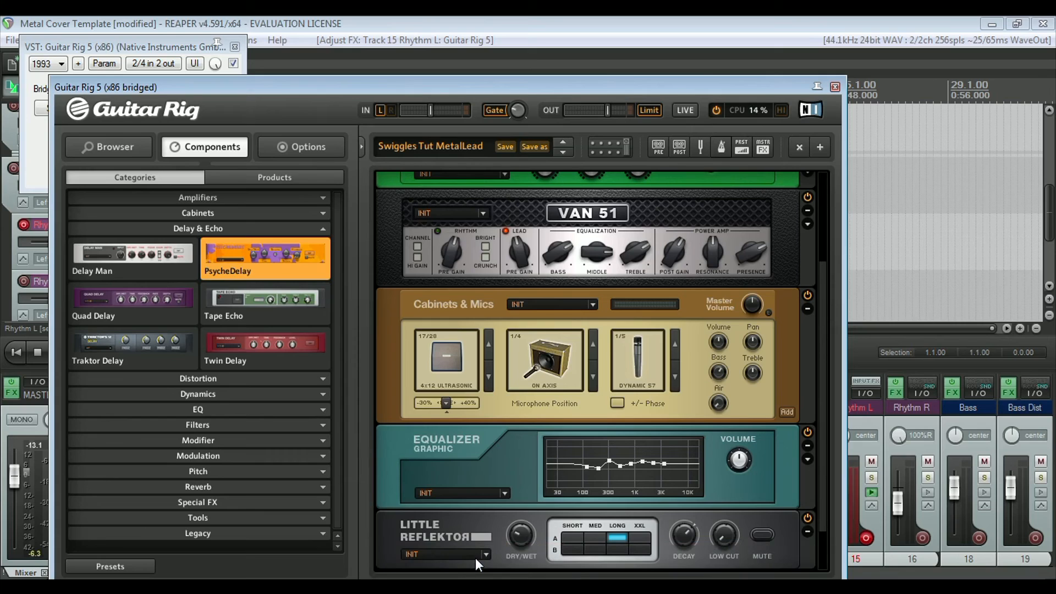
drag(823, 324, 840, 526)
mouse_move(543, 552)
drag(544, 553, 548, 563)
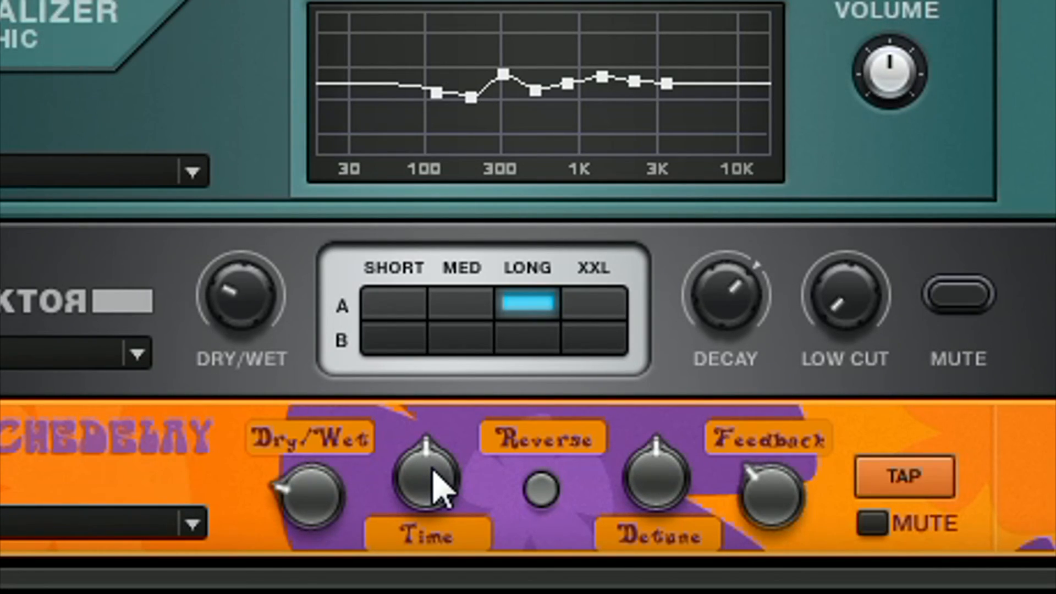
click(462, 304)
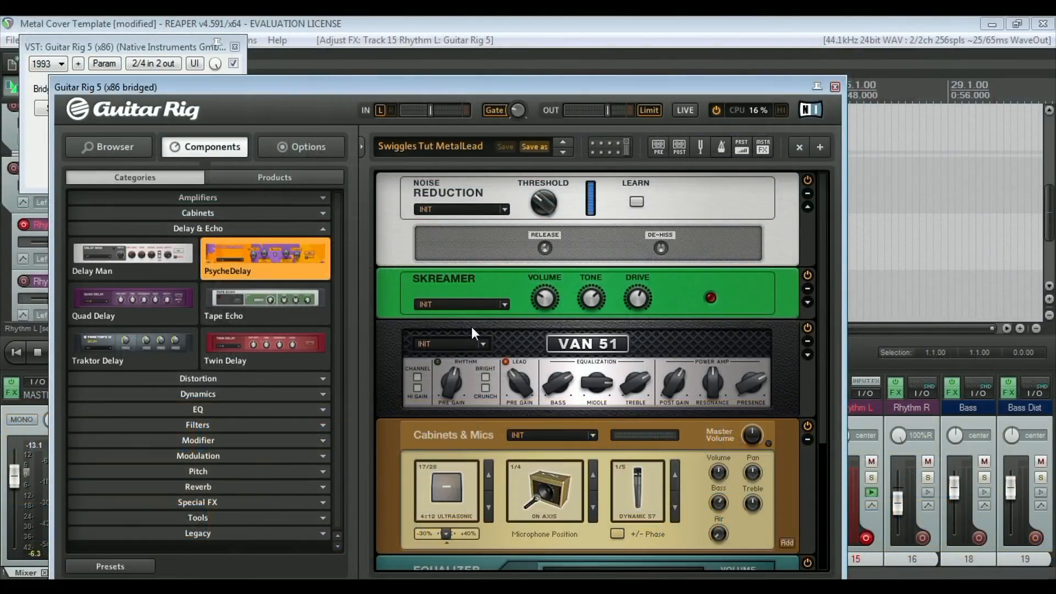
Replace the Van 51 with a Gratifier amp between the Skreamer and Cabinets & Mics
click(232, 177)
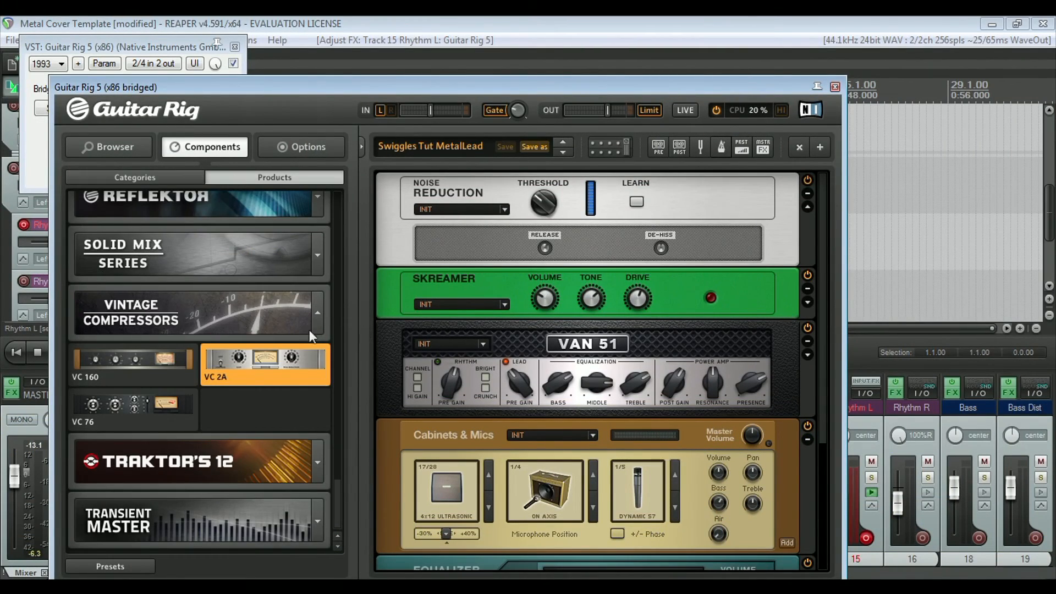
scroll(309, 329, up, 5)
click(140, 173)
click(320, 229)
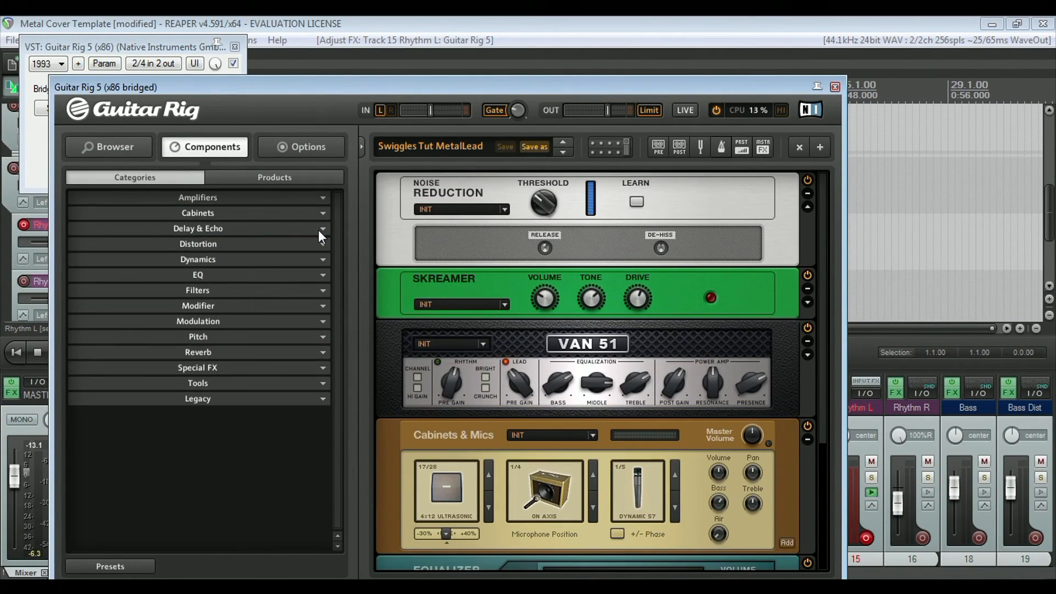
click(322, 198)
drag(387, 368, 112, 334)
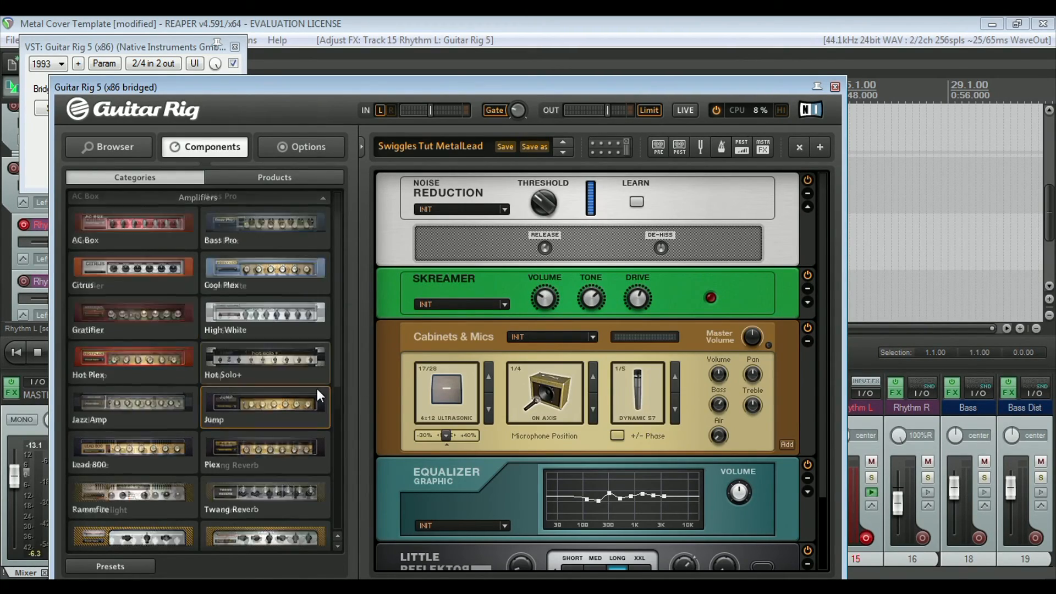
drag(132, 316, 479, 315)
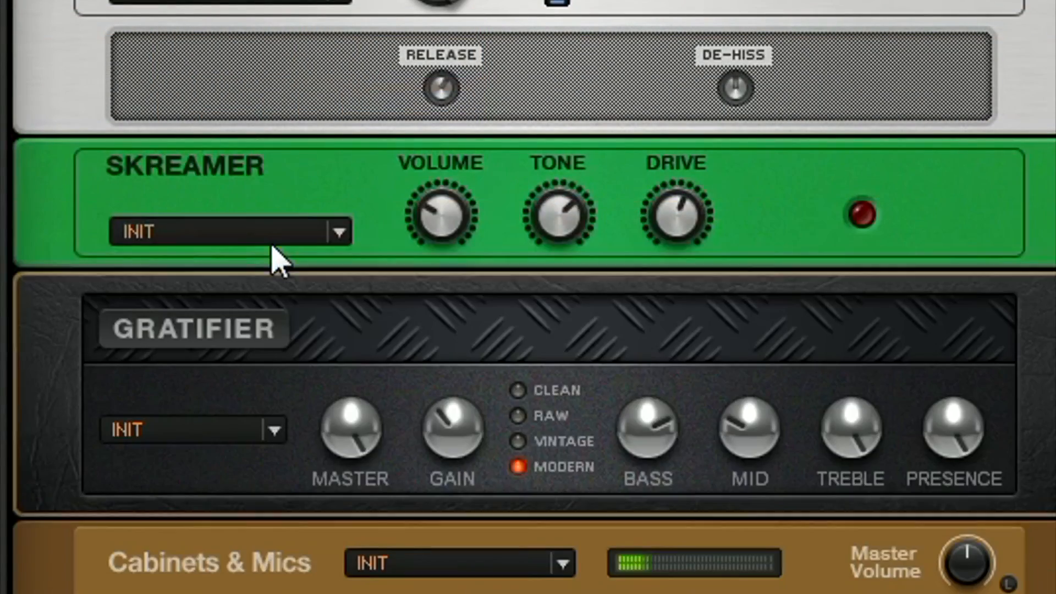
Raise the Gratifier's gain and mid, and lower its master, treble and presence
drag(464, 406, 438, 401)
drag(352, 456, 355, 470)
drag(748, 404, 719, 311)
drag(843, 424, 848, 457)
drag(950, 441, 949, 489)
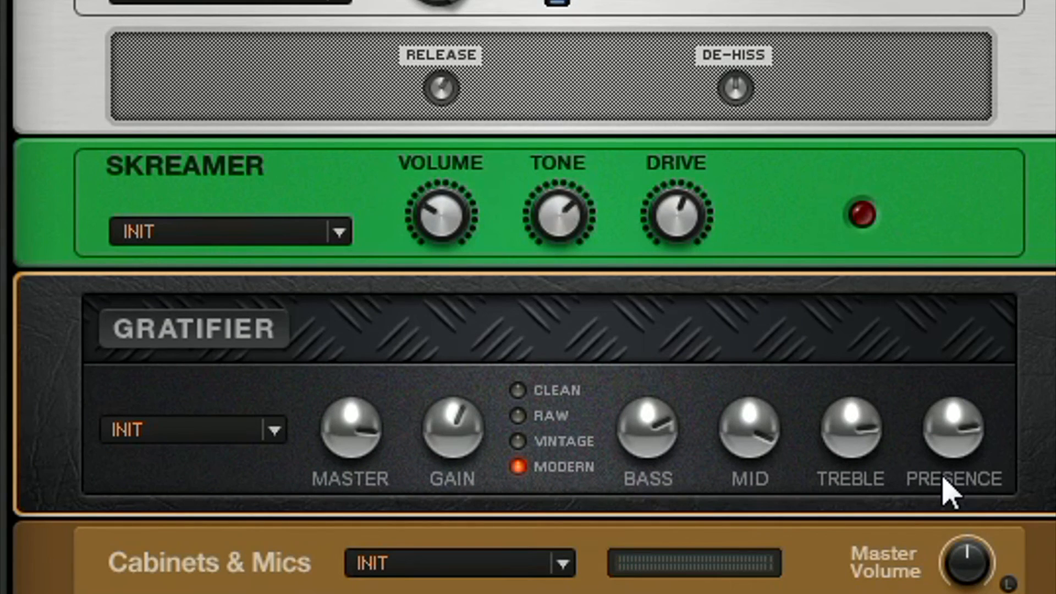
Lower the Gratifier's mid, raise its treble and gain a little, and reduce the Skreamer's drive slightly
drag(741, 435, 744, 455)
drag(856, 445, 856, 441)
drag(473, 426, 460, 424)
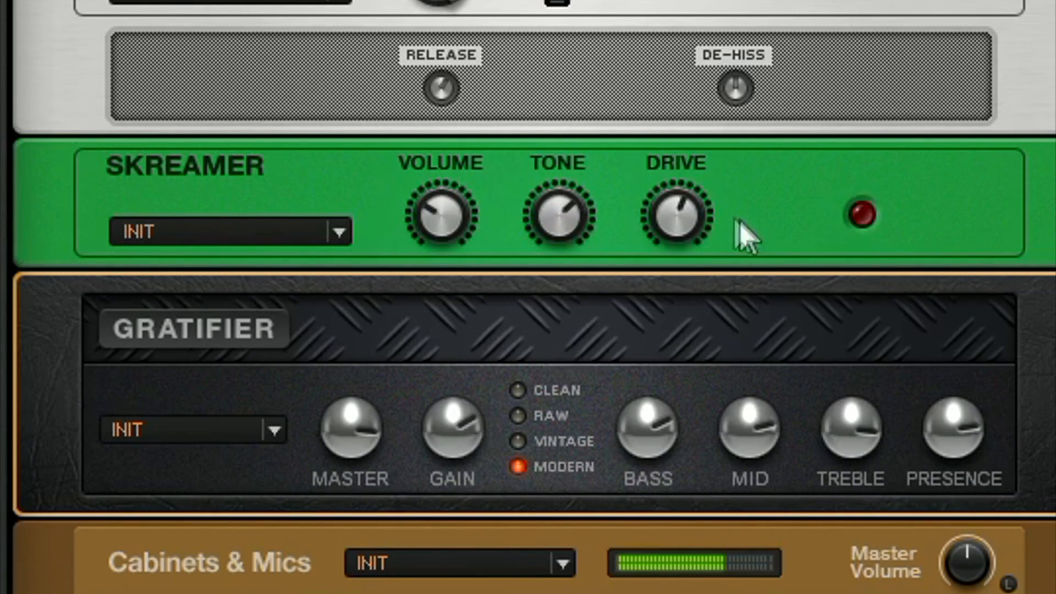
drag(678, 231, 703, 250)
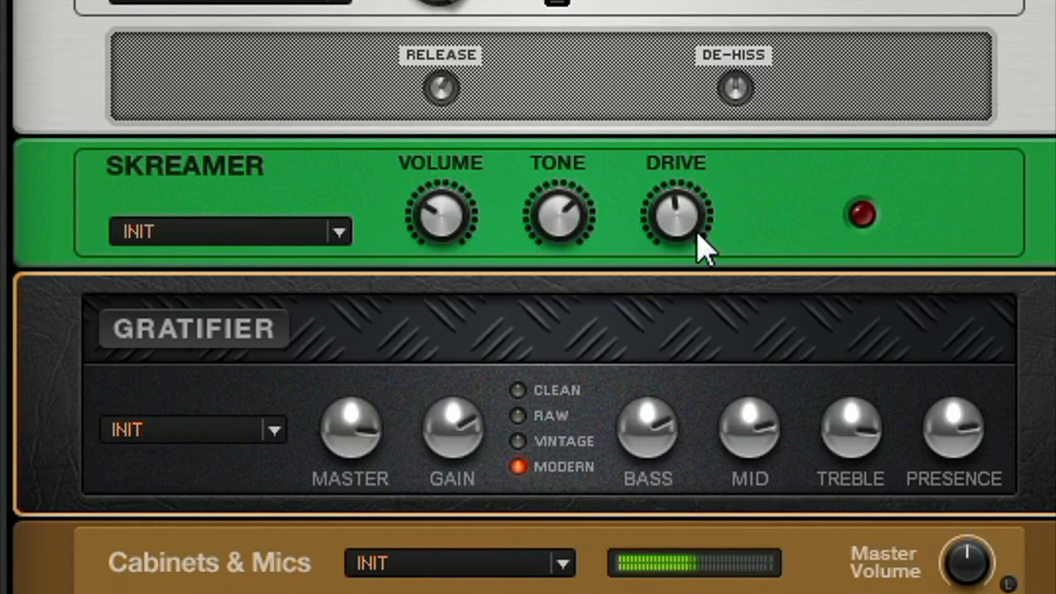
Replace Cabinets & Mics in the rhythm rack with a Reflektor placed directly after the Van 51
scroll(509, 294, down, 2)
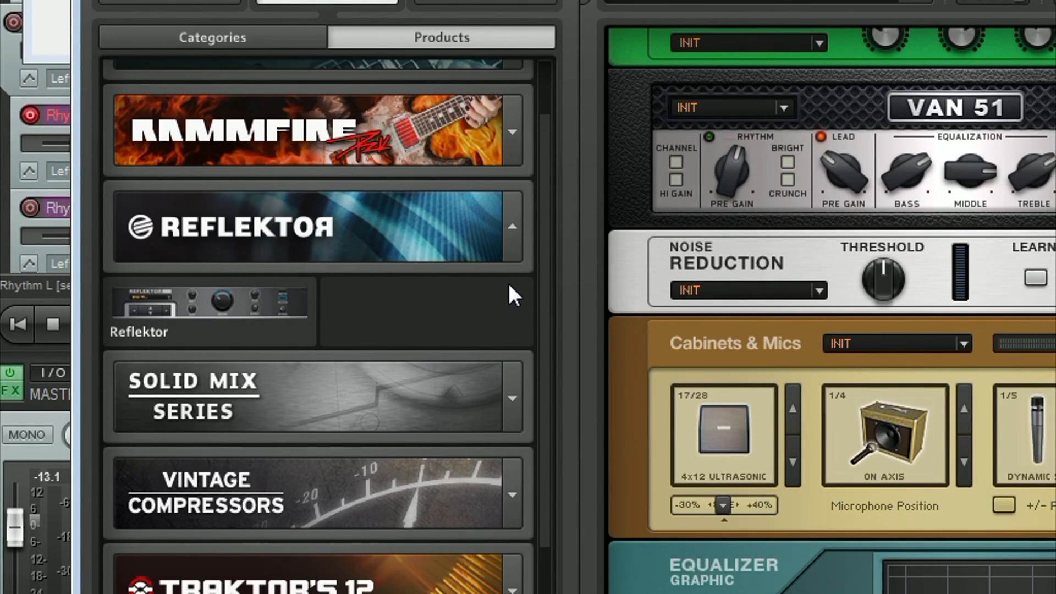
drag(649, 362, 467, 332)
drag(204, 329, 703, 427)
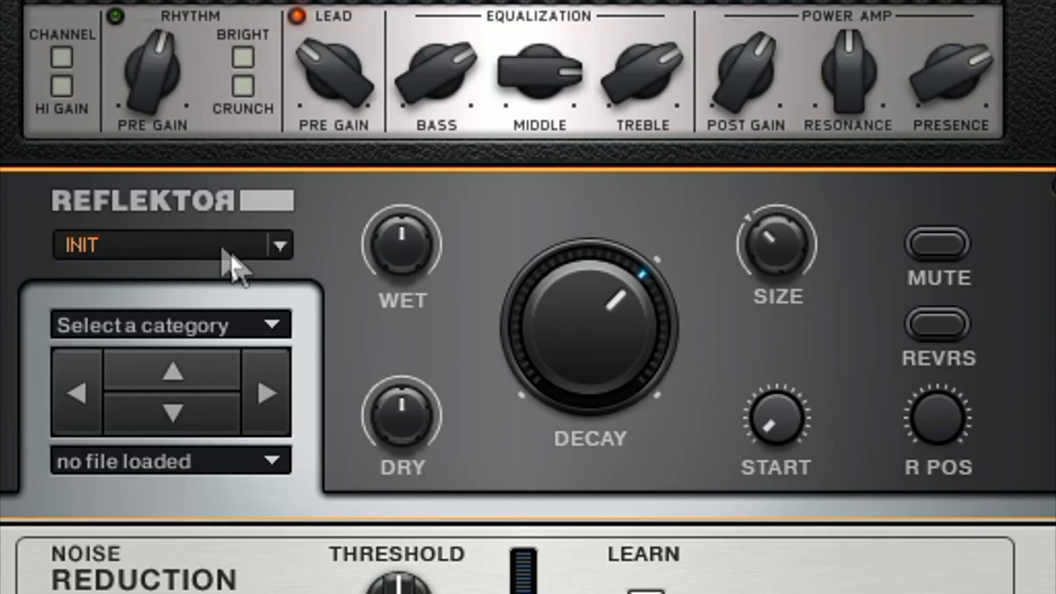
Load the Randall_E609_new impulse from the Cab_impulses category into the Reflektor and save the Swiggles Tut MetalRhy preset
click(282, 322)
click(265, 328)
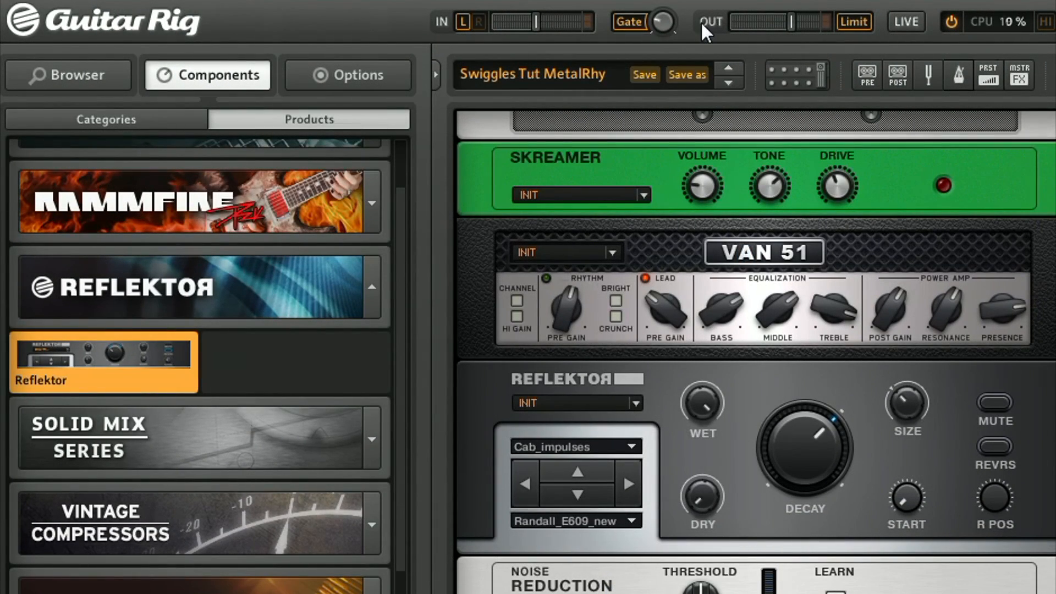
click(641, 78)
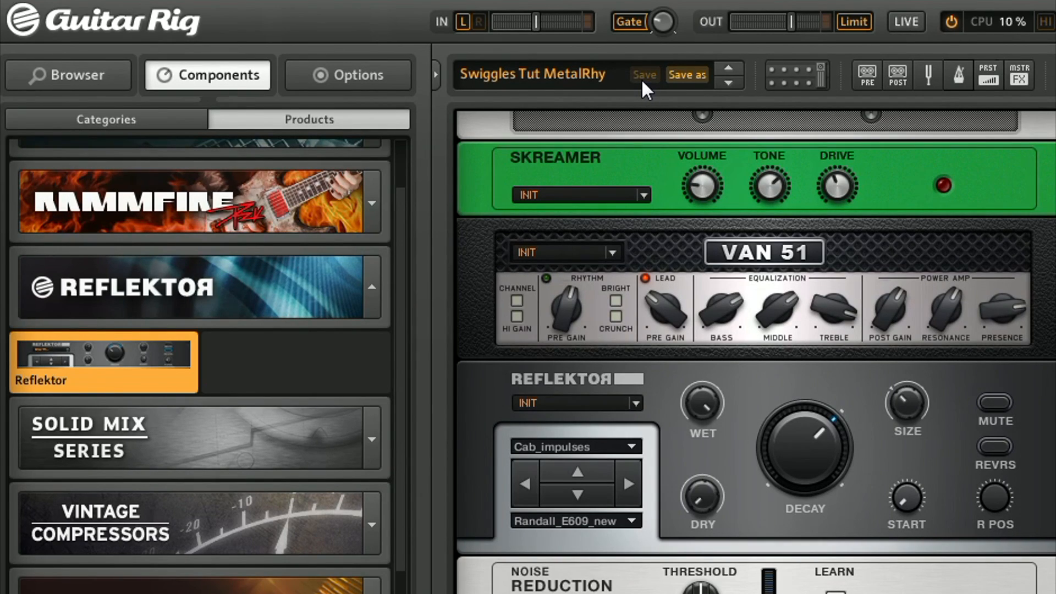